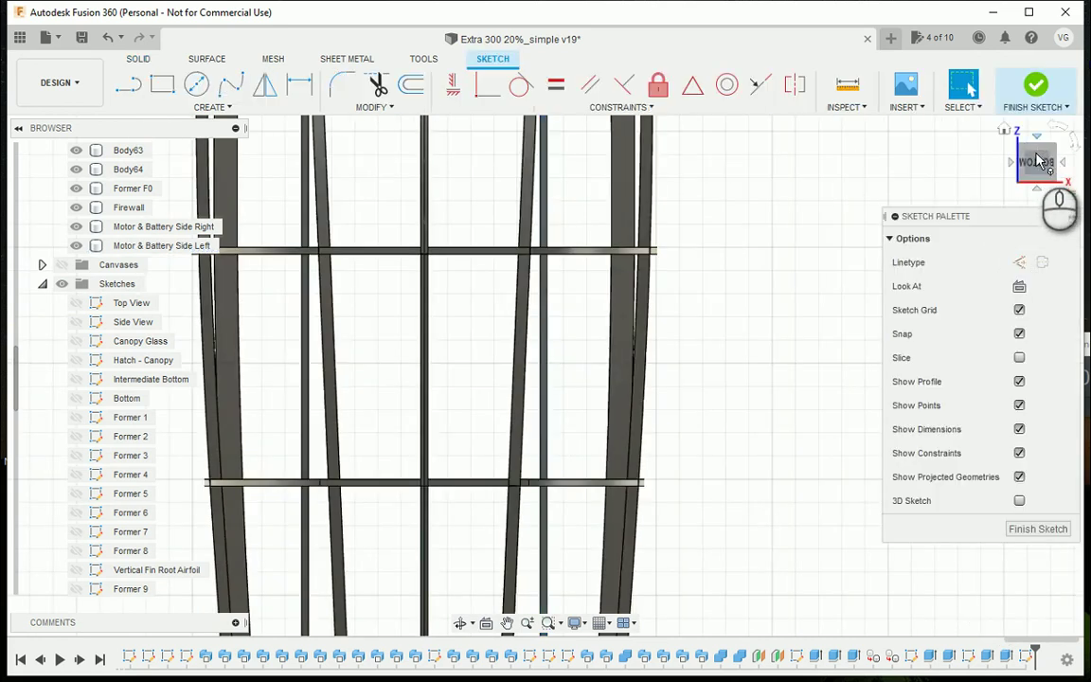
Intersect Former F0, the former directly behind it, and both Motor & Battery Side bodies with the sketch plane, keeping the projection link
{"action": "left_click", "coordinate": [1055, 127]}
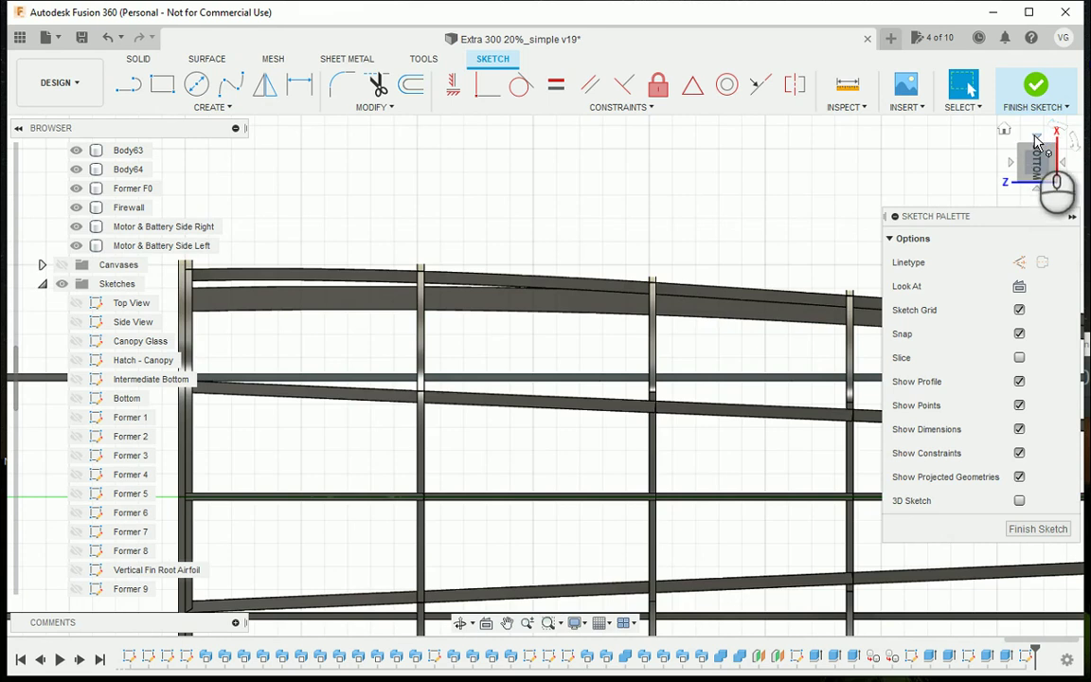
{"action": "left_click", "coordinate": [1023, 155]}
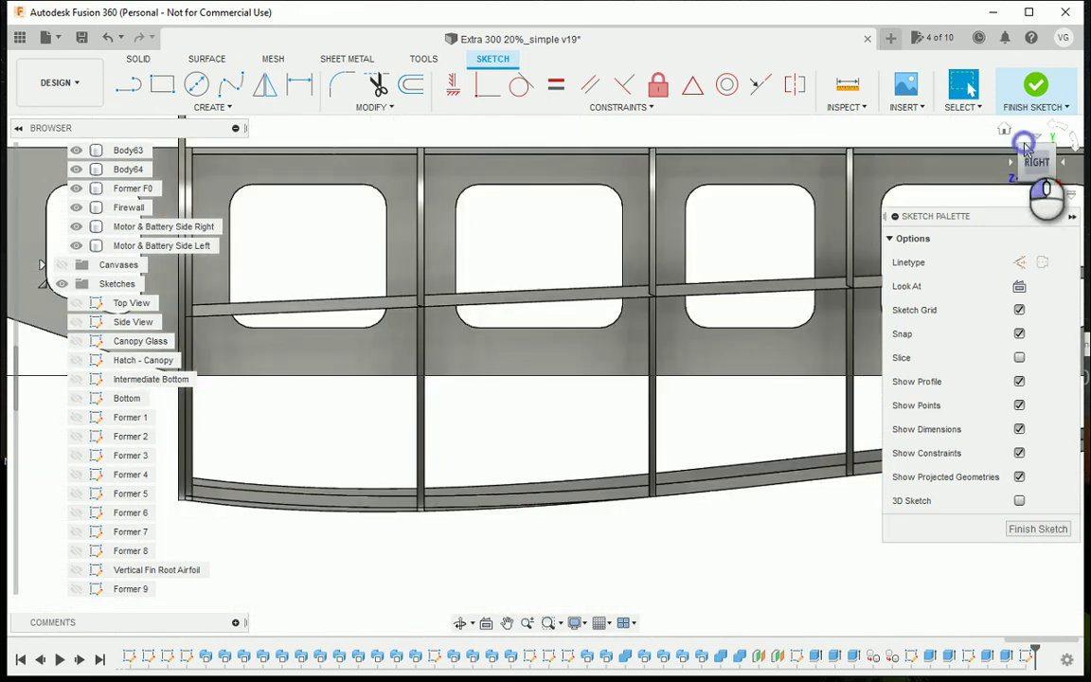
{"action": "left_click_drag", "start_coordinate": [1024, 149], "coordinate": [722, 480]}
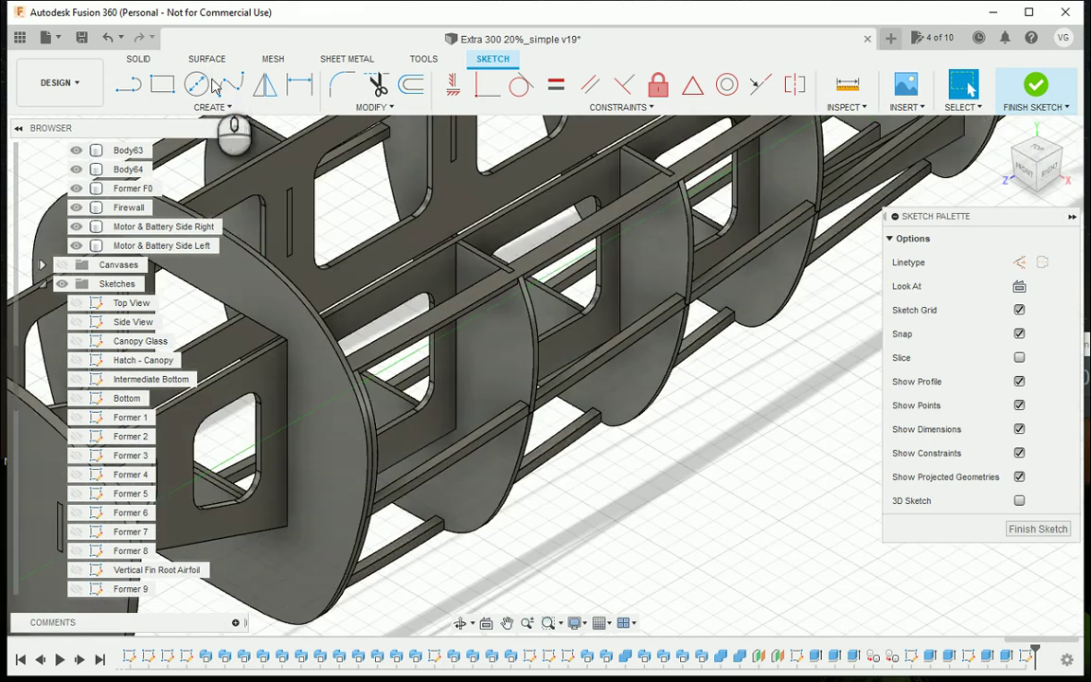
{"action": "left_click", "coordinate": [214, 110]}
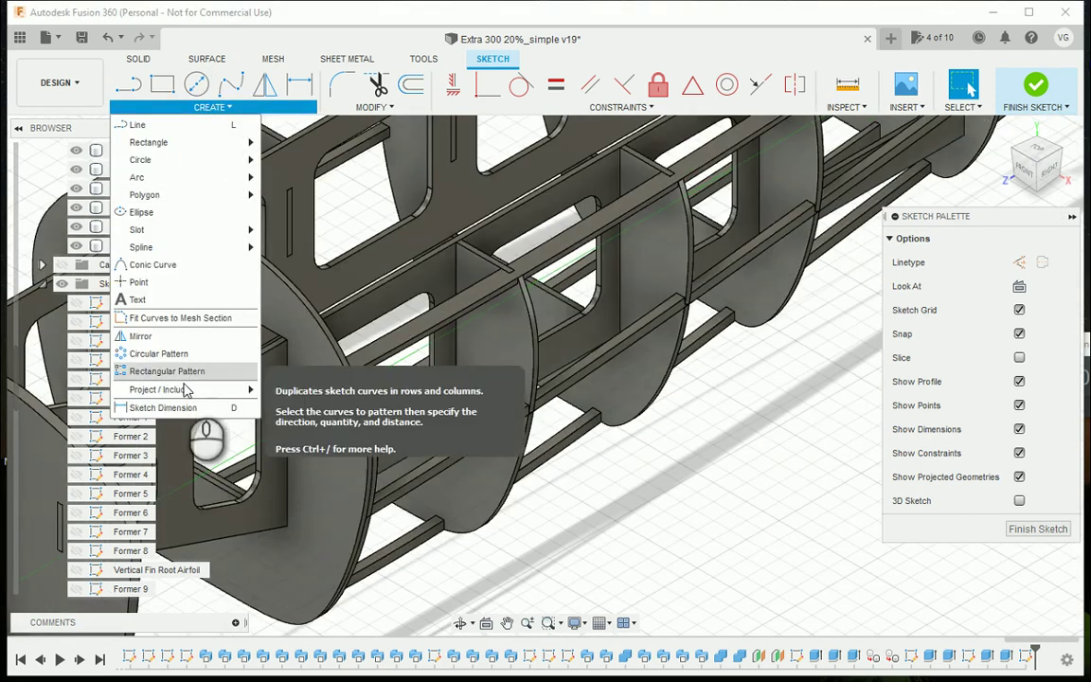
{"action": "mouse_move", "coordinate": [183, 389]}
{"action": "left_click", "coordinate": [279, 408]}
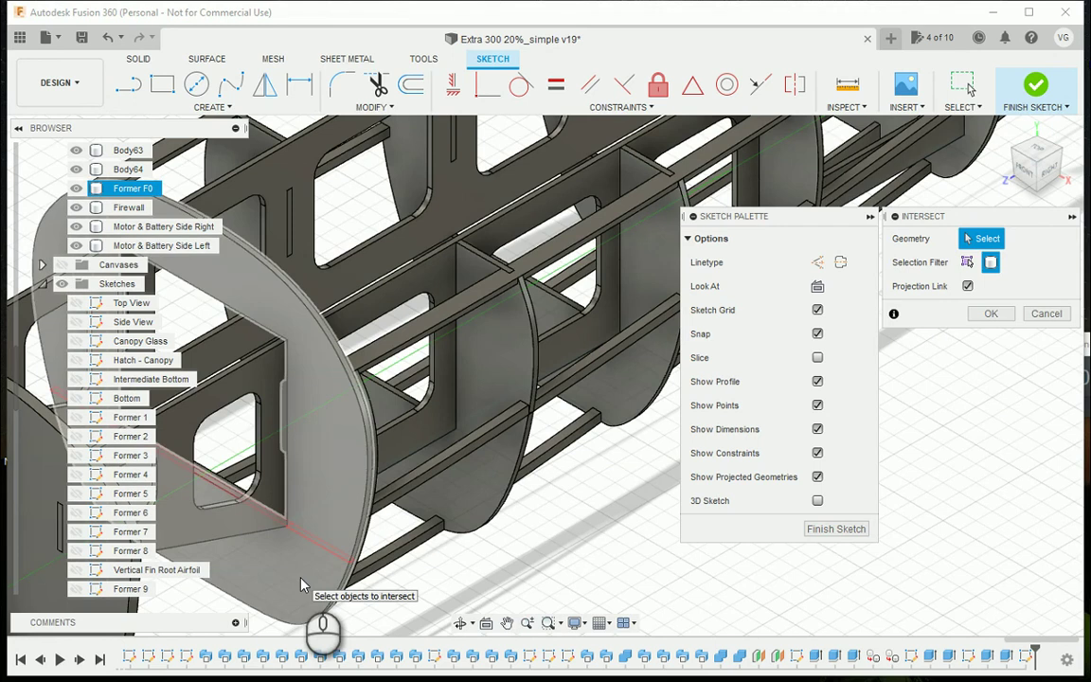
{"action": "left_click", "coordinate": [369, 519]}
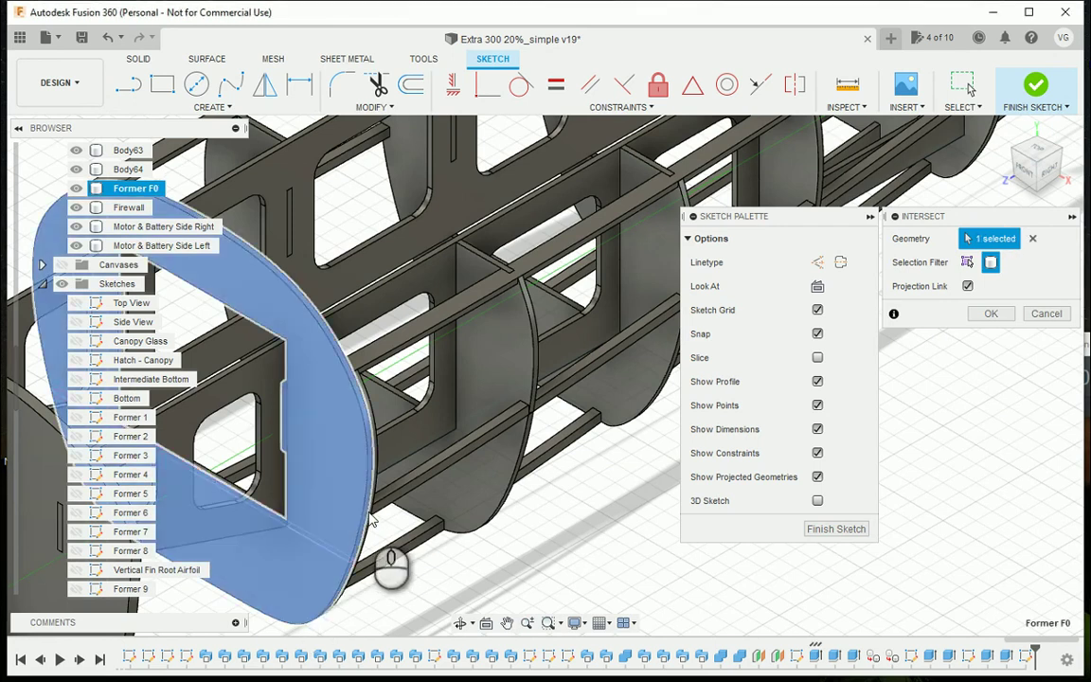
{"action": "left_click", "coordinate": [370, 516]}
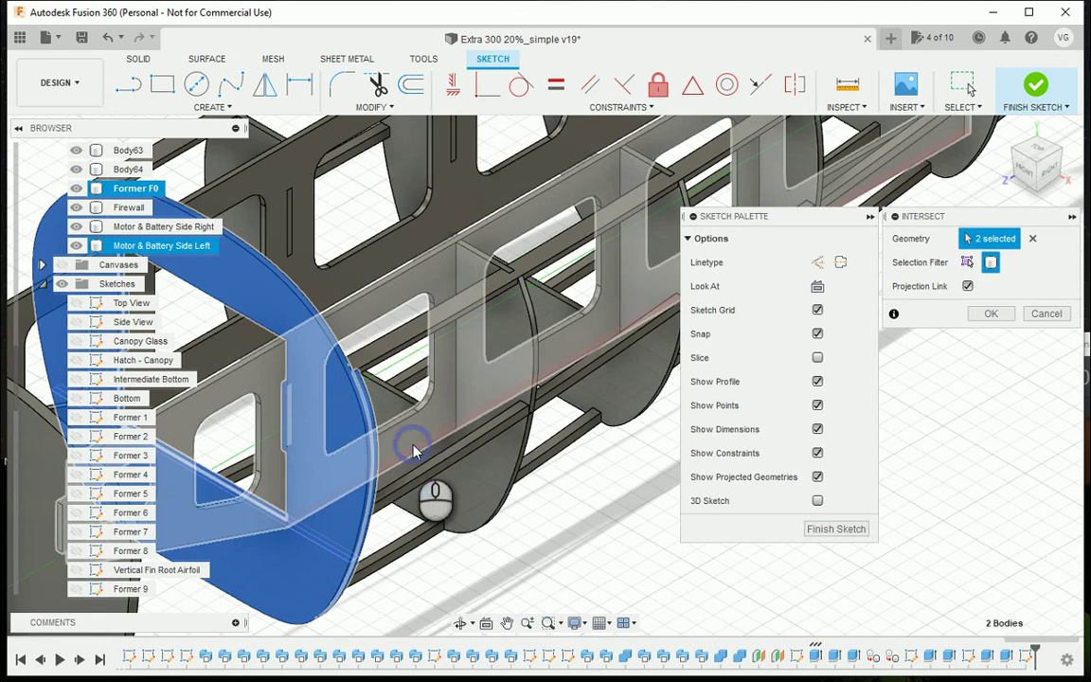
{"action": "left_click", "coordinate": [320, 277]}
{"action": "left_click", "coordinate": [317, 279]}
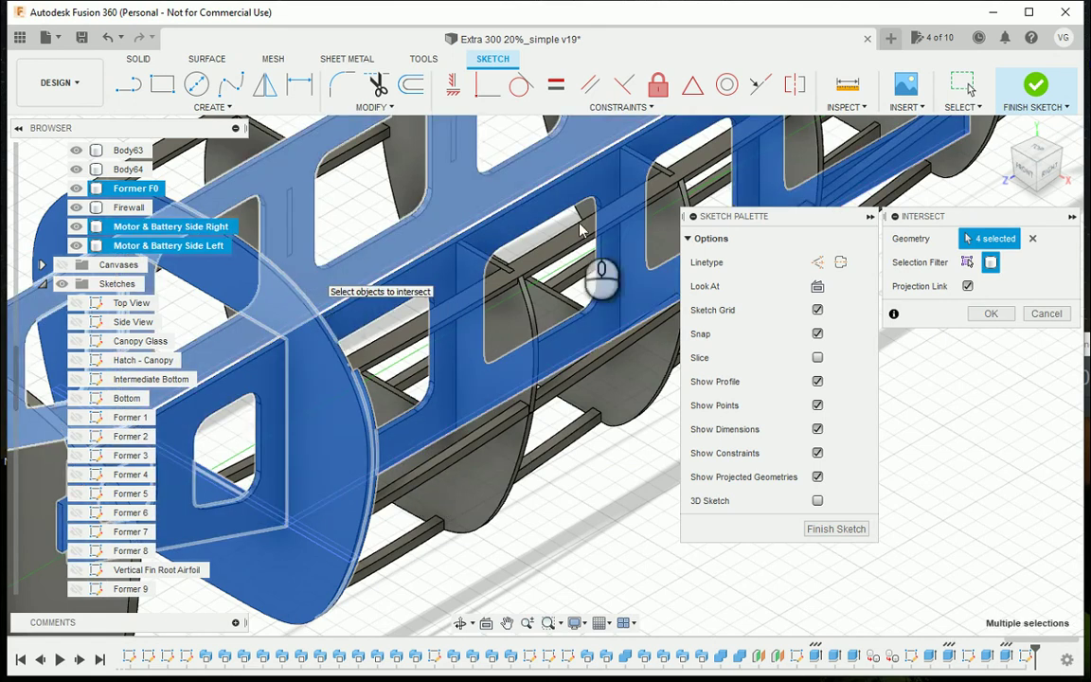
{"action": "left_click", "coordinate": [1002, 317]}
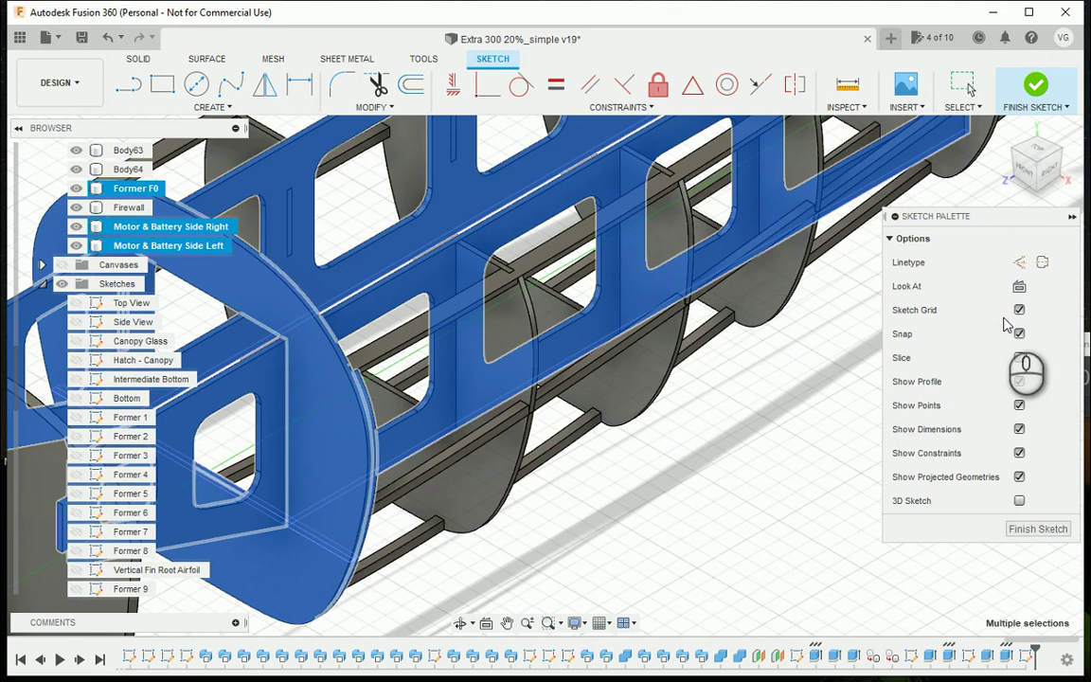
Examine the intersected outlines from the bottom view around Former F0 and the two motor and battery sides
{"action": "left_click", "coordinate": [1050, 175]}
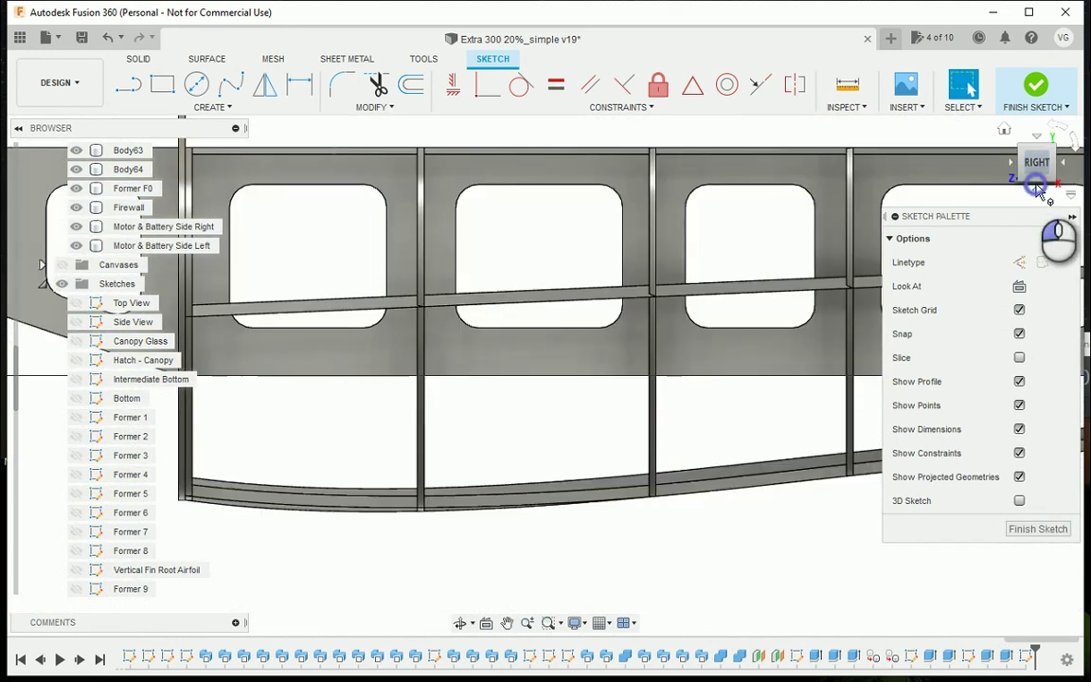
{"action": "left_click", "coordinate": [1036, 188]}
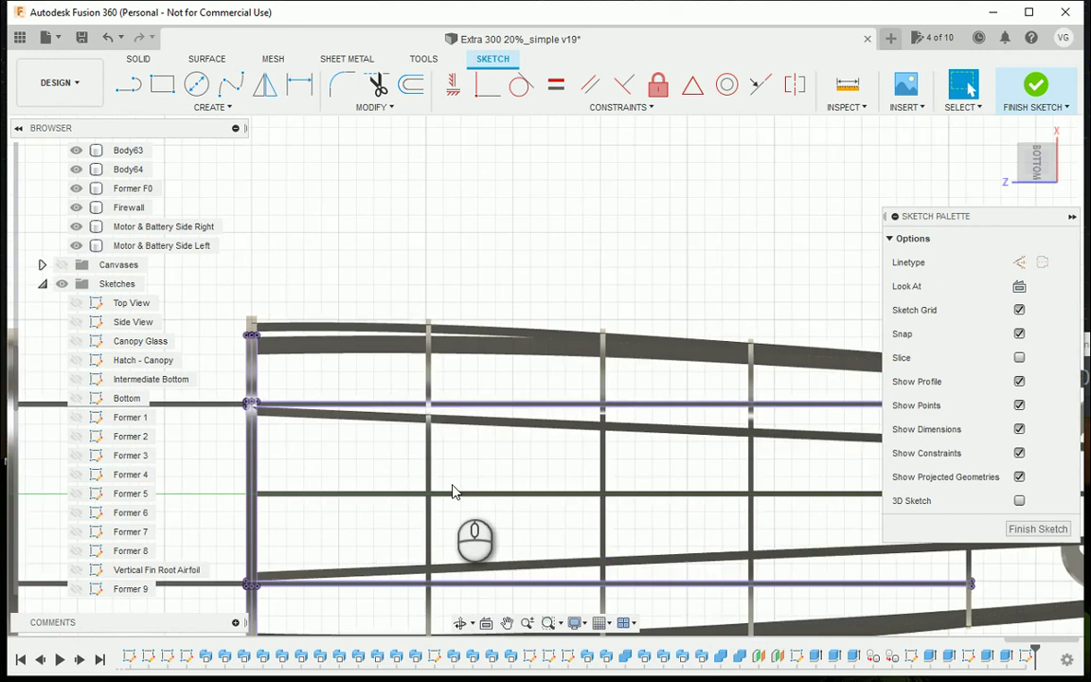
{"action": "scroll", "coordinate": [452, 490], "scroll_direction": "down", "scroll_amount": 3}
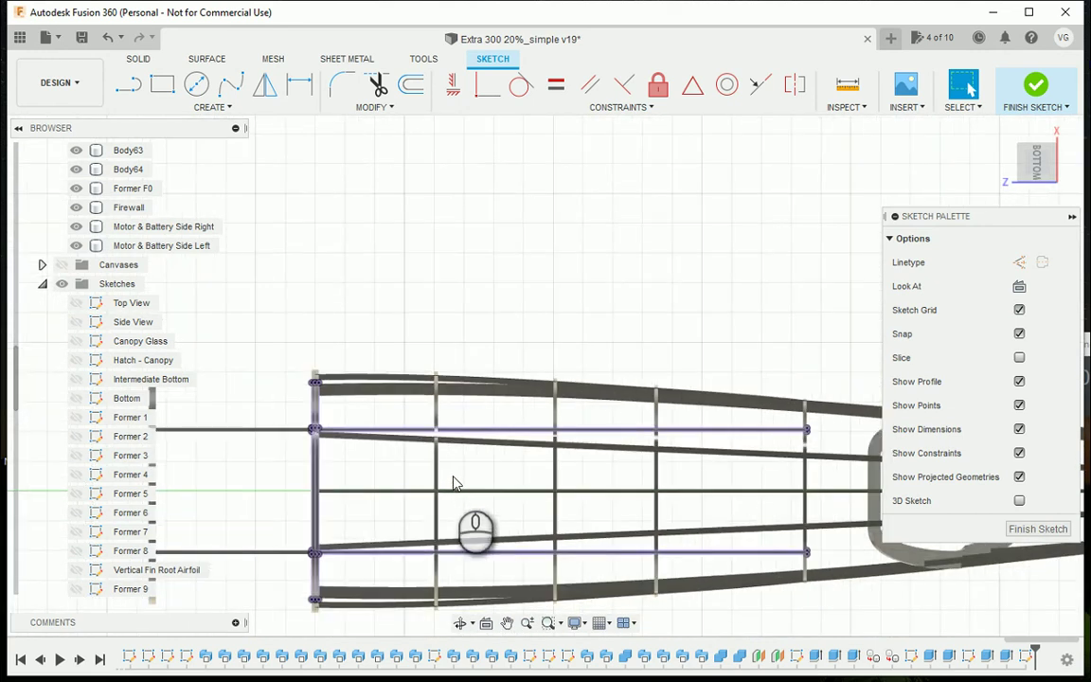
{"action": "scroll", "coordinate": [278, 537], "scroll_direction": "up", "scroll_amount": 5}
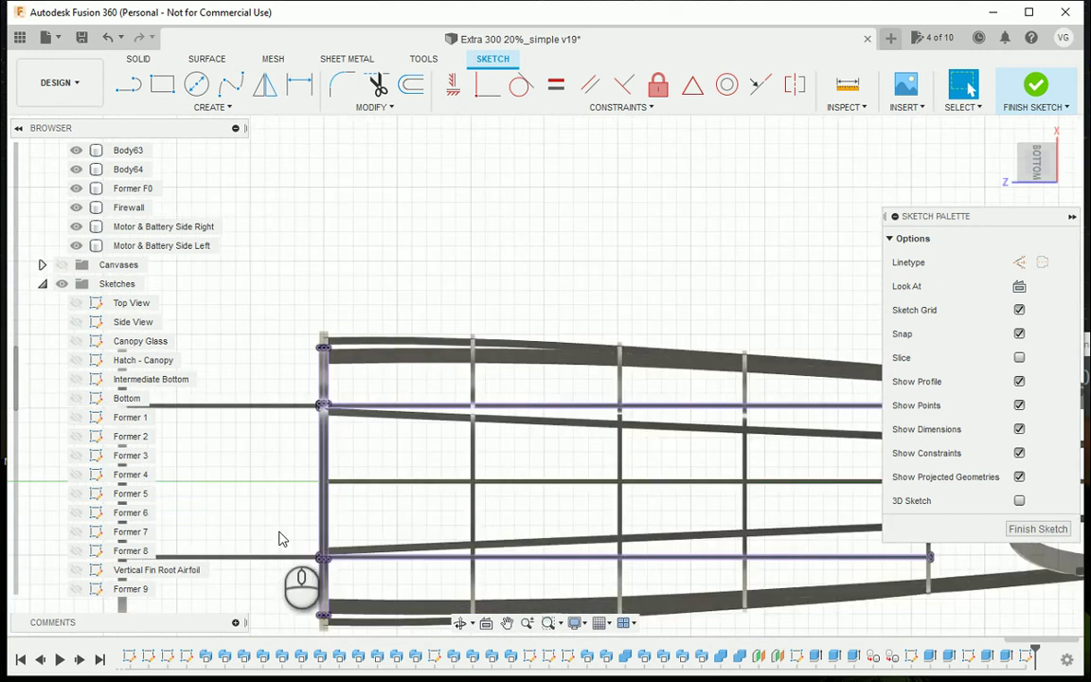
{"action": "scroll", "coordinate": [278, 538], "scroll_direction": "up", "scroll_amount": 2}
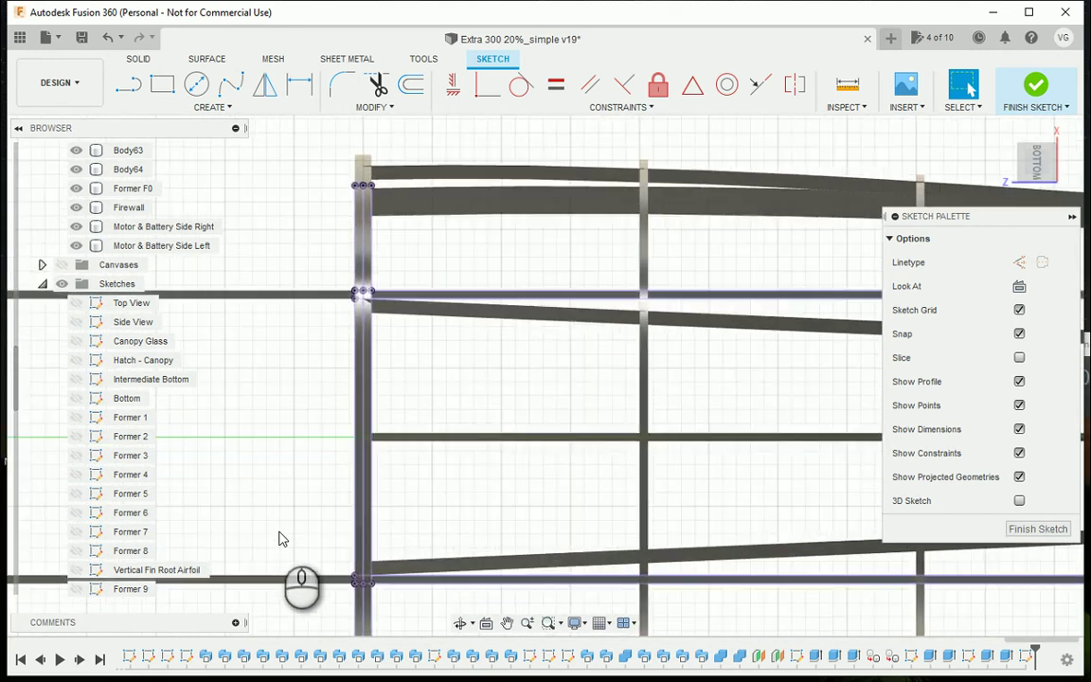
{"action": "scroll", "coordinate": [278, 538], "scroll_direction": "up", "scroll_amount": 2}
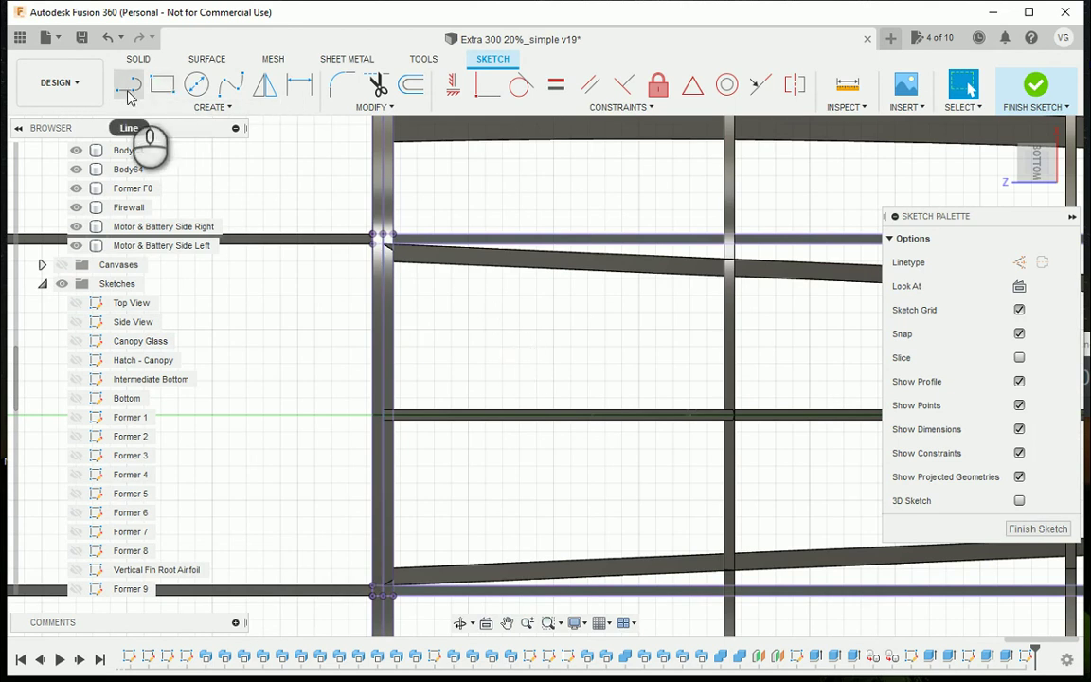
{"action": "left_click", "coordinate": [199, 111]}
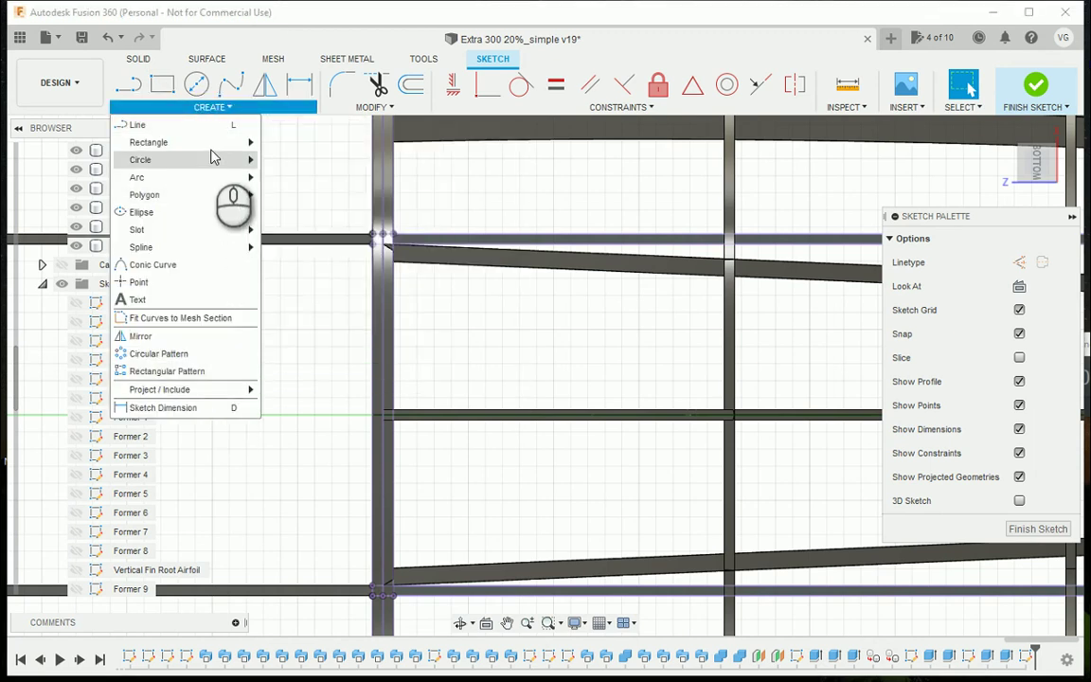
{"action": "mouse_move", "coordinate": [214, 144]}
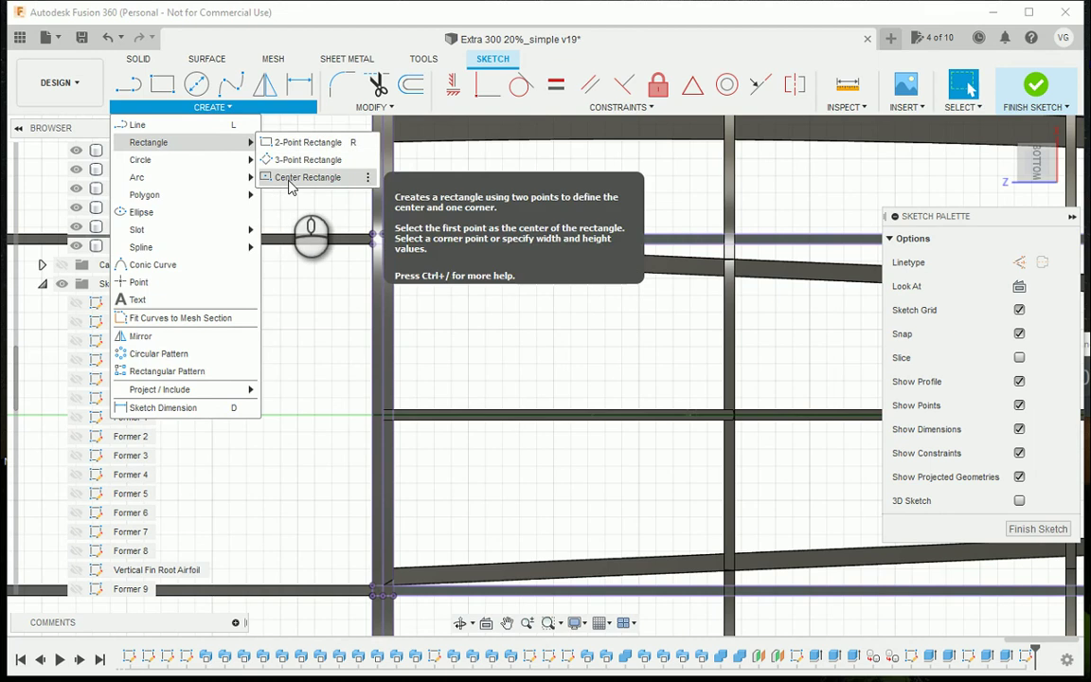
{"action": "left_click", "coordinate": [296, 176]}
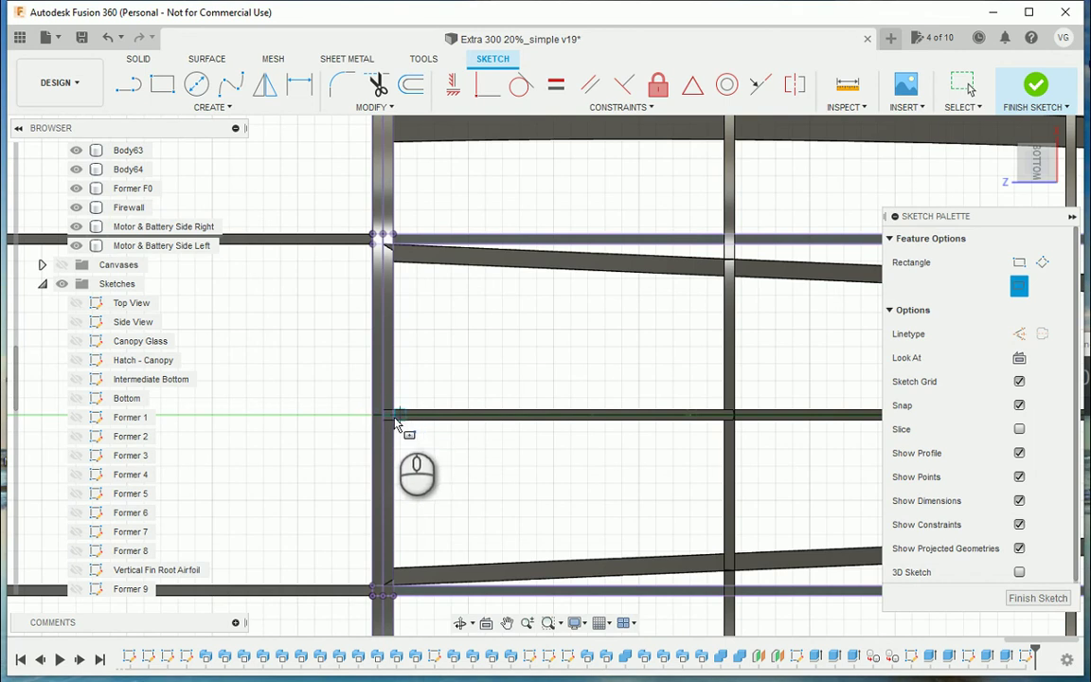
{"action": "left_click", "coordinate": [395, 423]}
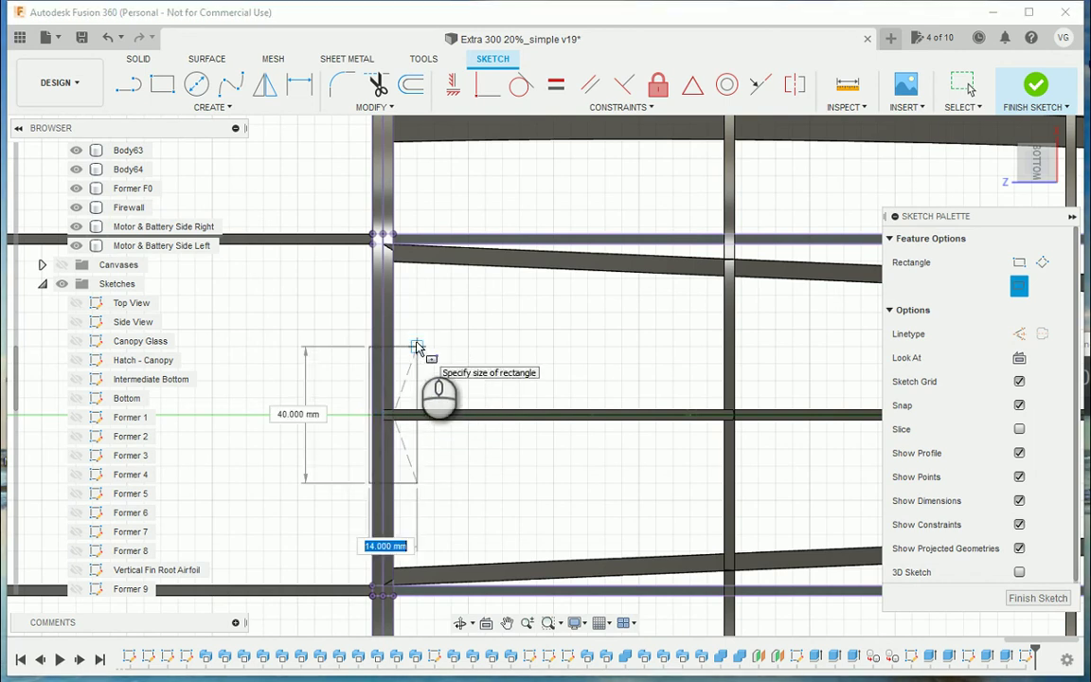
{"action": "key", "text": "Escape"}
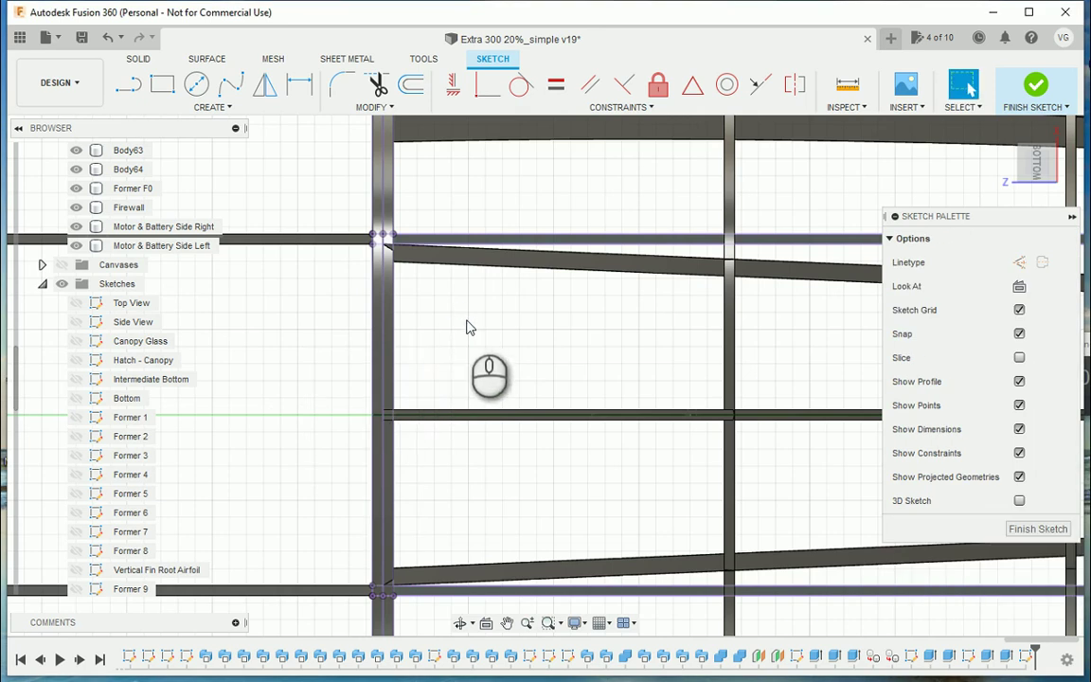
{"action": "left_click", "coordinate": [161, 85]}
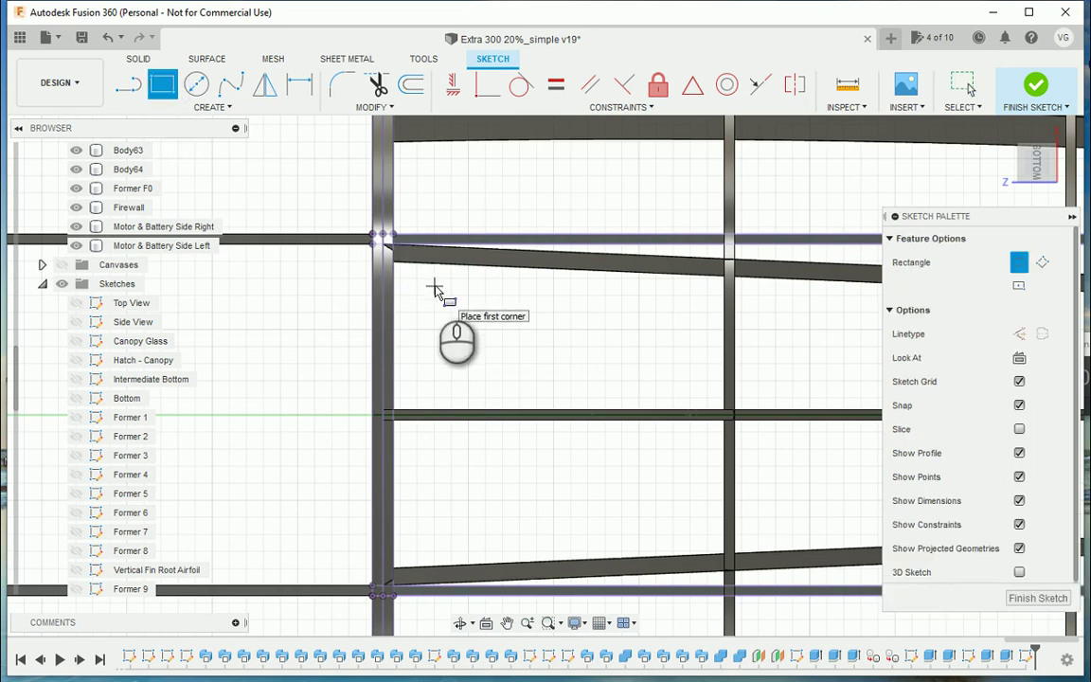
{"action": "scroll", "coordinate": [435, 289], "scroll_direction": "down", "scroll_amount": 3}
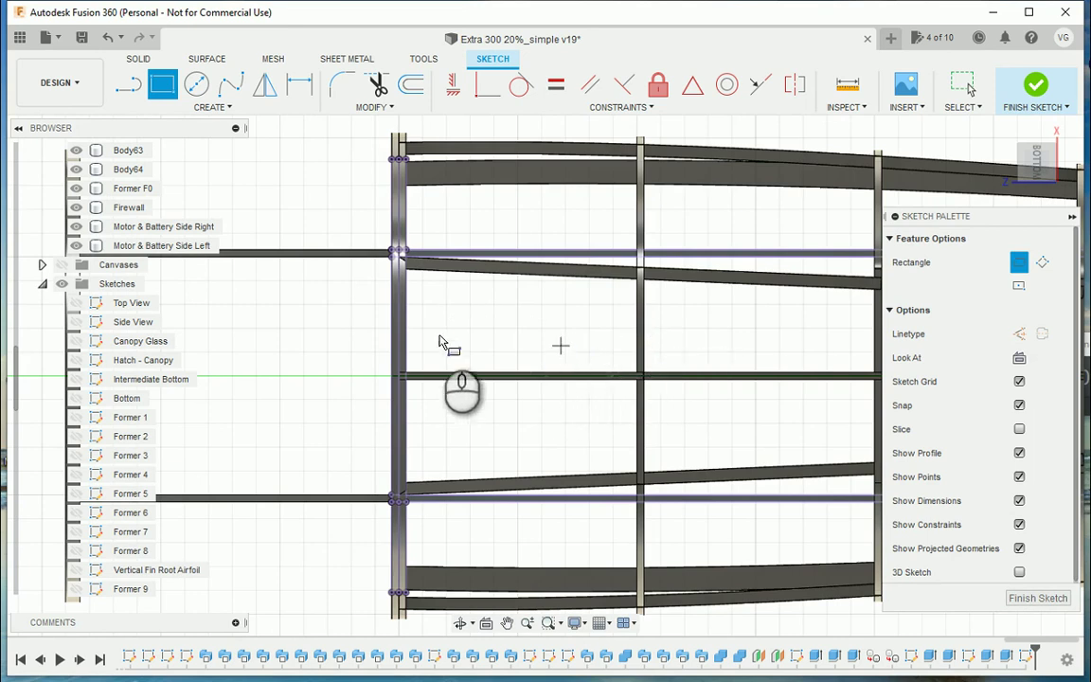
{"action": "key", "text": "Escape"}
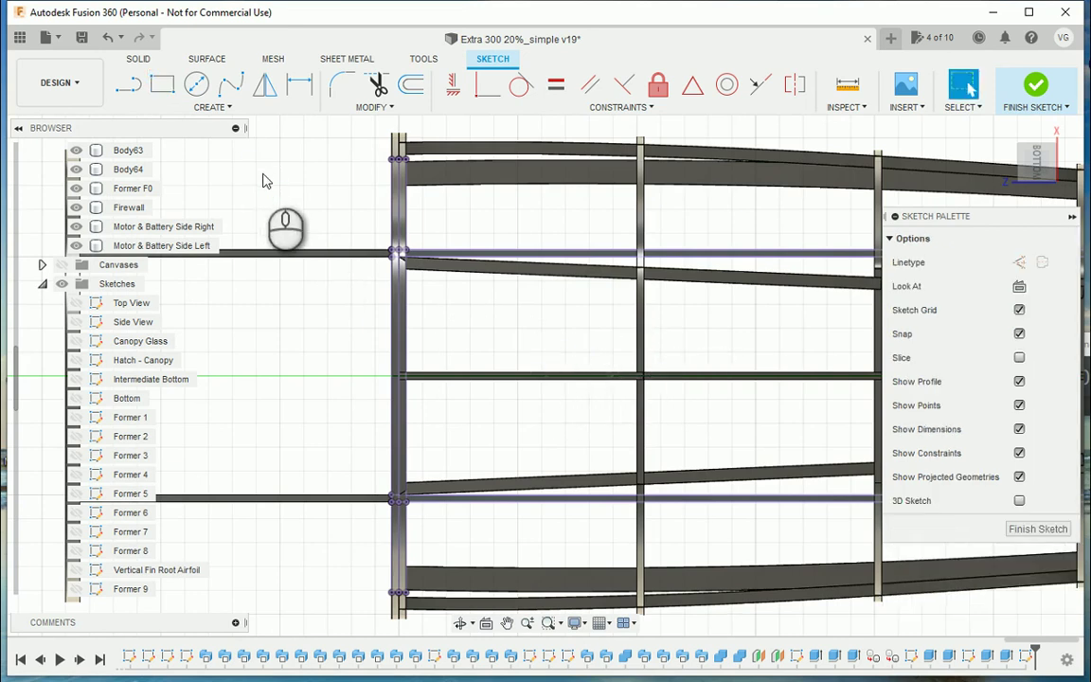
{"action": "left_click", "coordinate": [410, 84]}
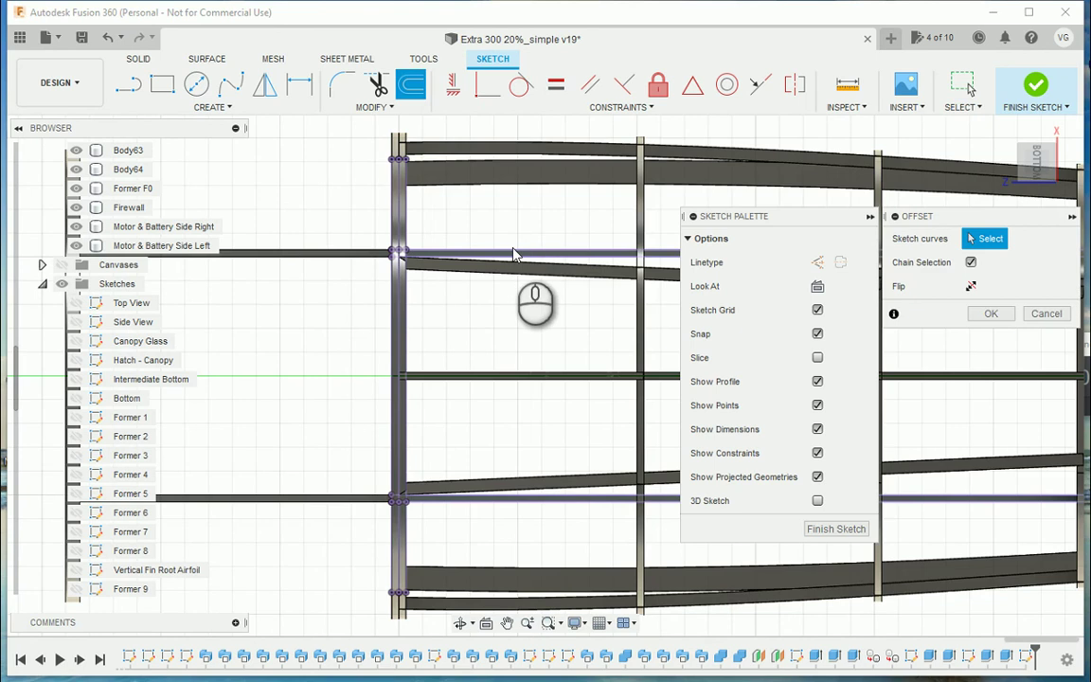
{"action": "left_click", "coordinate": [391, 310]}
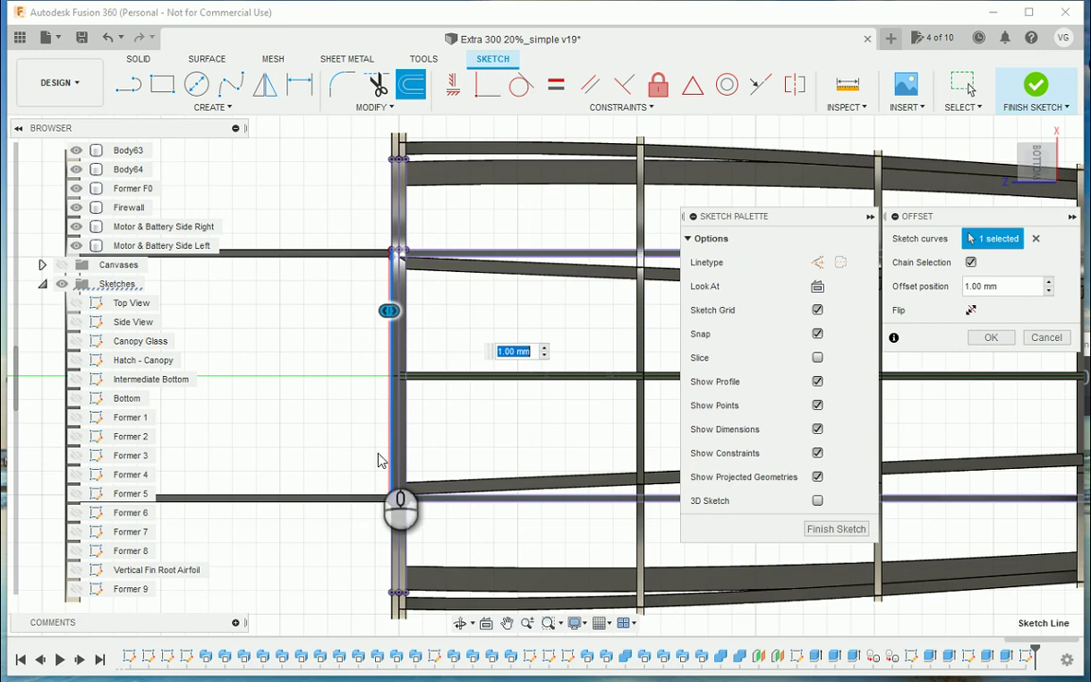
{"action": "left_click", "coordinate": [1046, 337]}
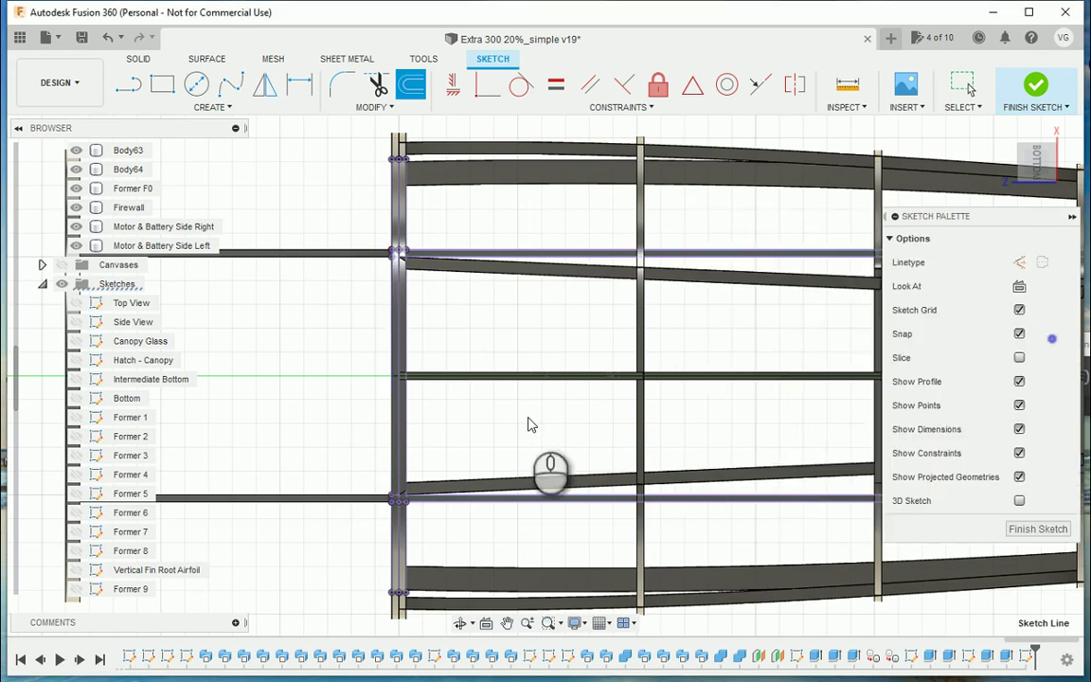
Draw the plate's front edge from the centreline along Former F0's rear face, stepping back to the next former's rear face and running to the +X side's inner corner
{"action": "scroll", "coordinate": [313, 391], "scroll_direction": "down", "scroll_amount": 5}
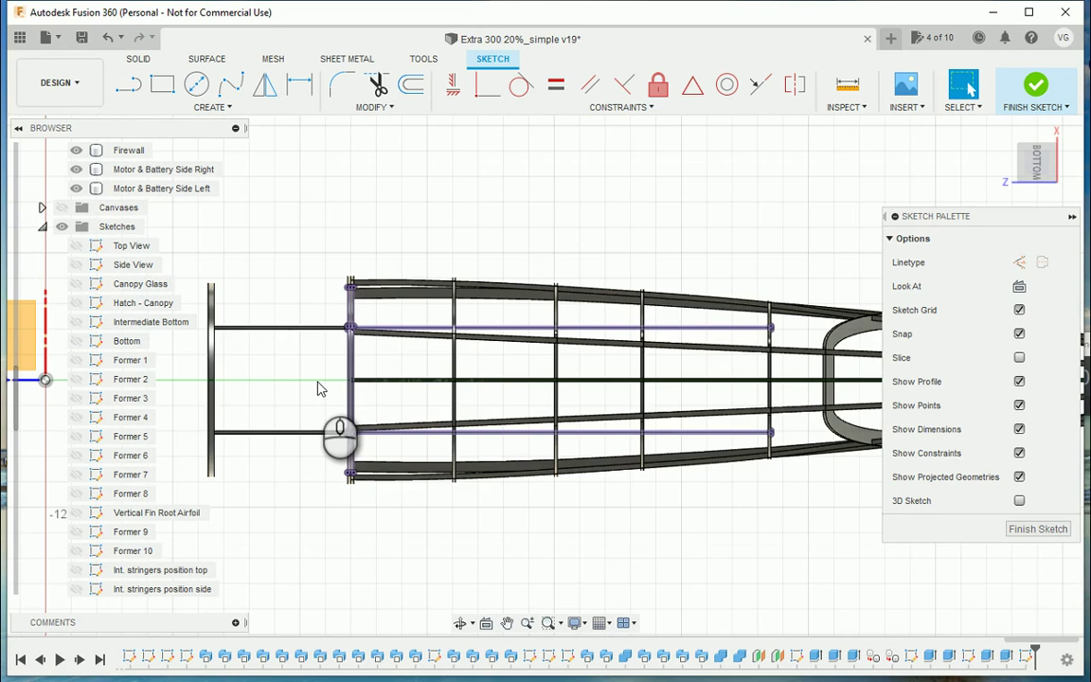
{"action": "scroll", "coordinate": [332, 398], "scroll_direction": "up", "scroll_amount": 3}
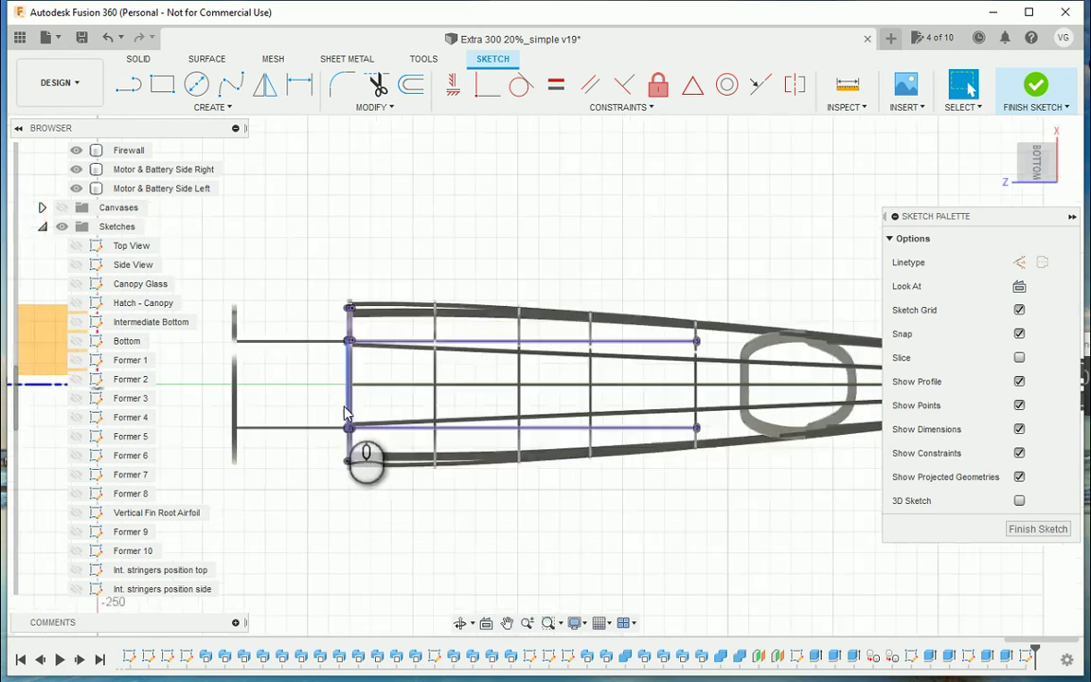
{"action": "scroll", "coordinate": [333, 398], "scroll_direction": "up", "scroll_amount": 5}
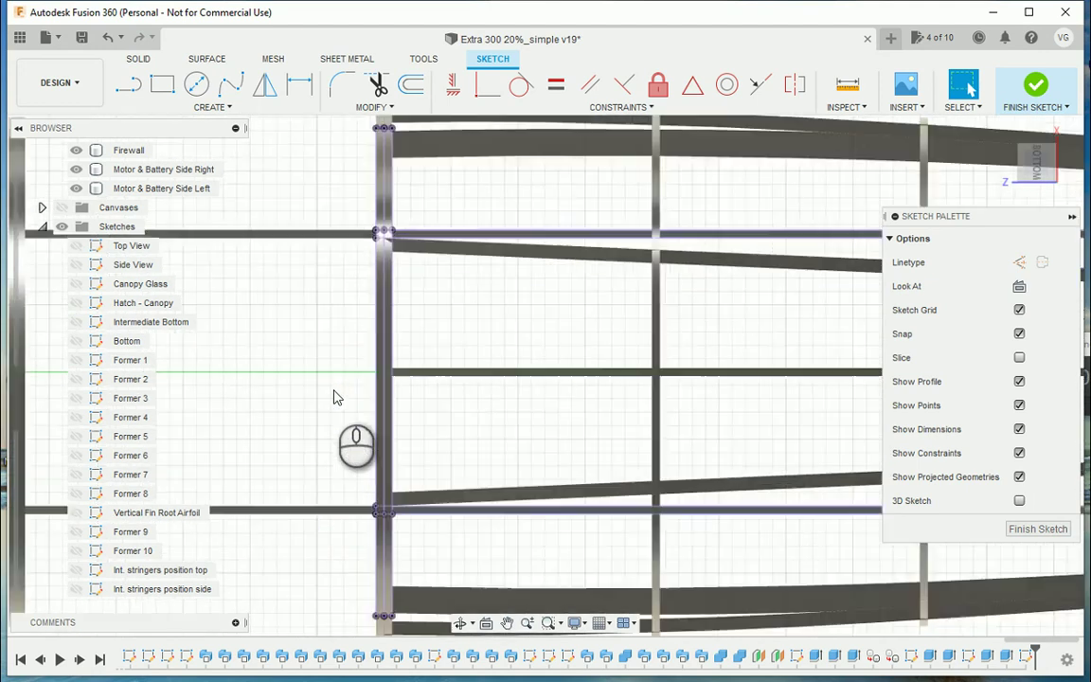
{"action": "scroll", "coordinate": [333, 398], "scroll_direction": "up", "scroll_amount": 1}
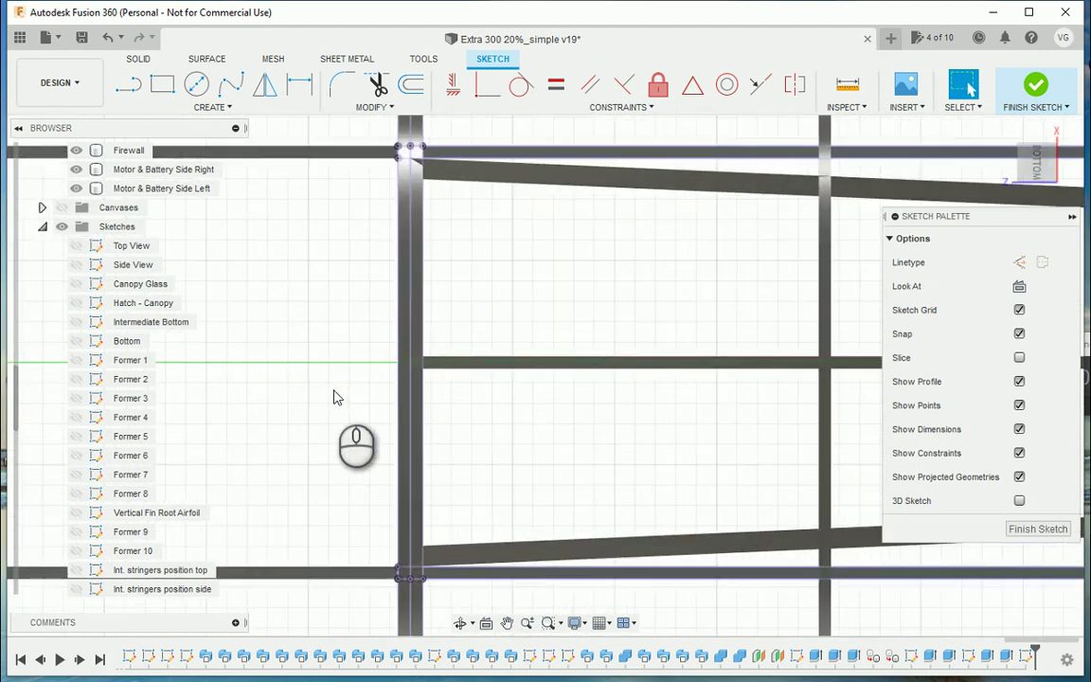
{"action": "left_click", "coordinate": [128, 84]}
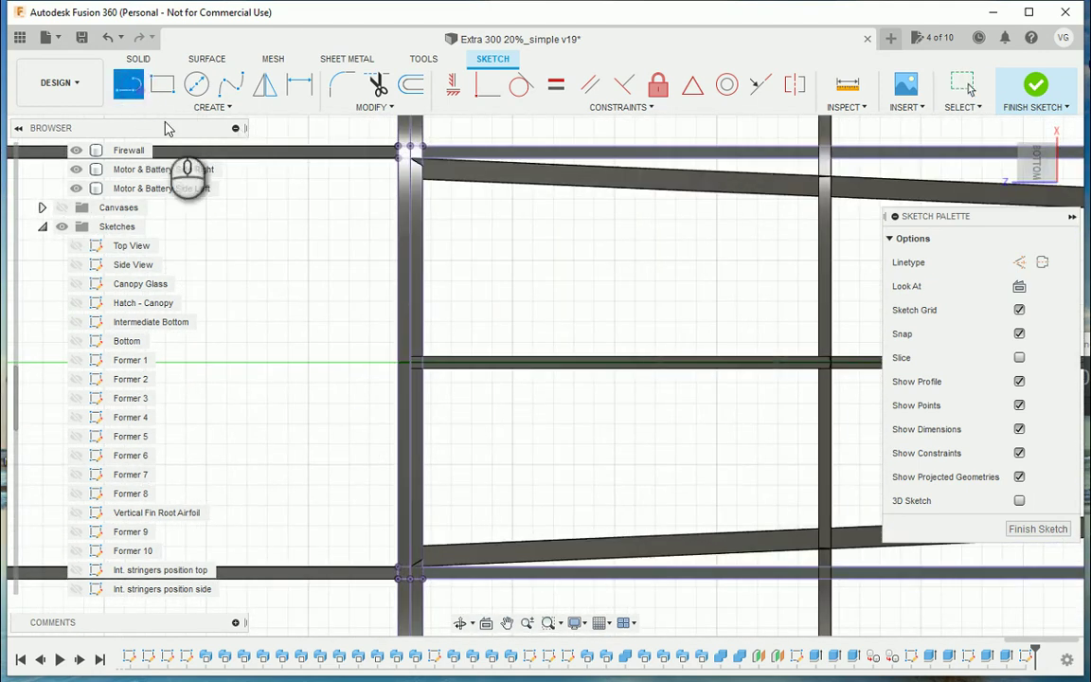
{"action": "left_click", "coordinate": [414, 360]}
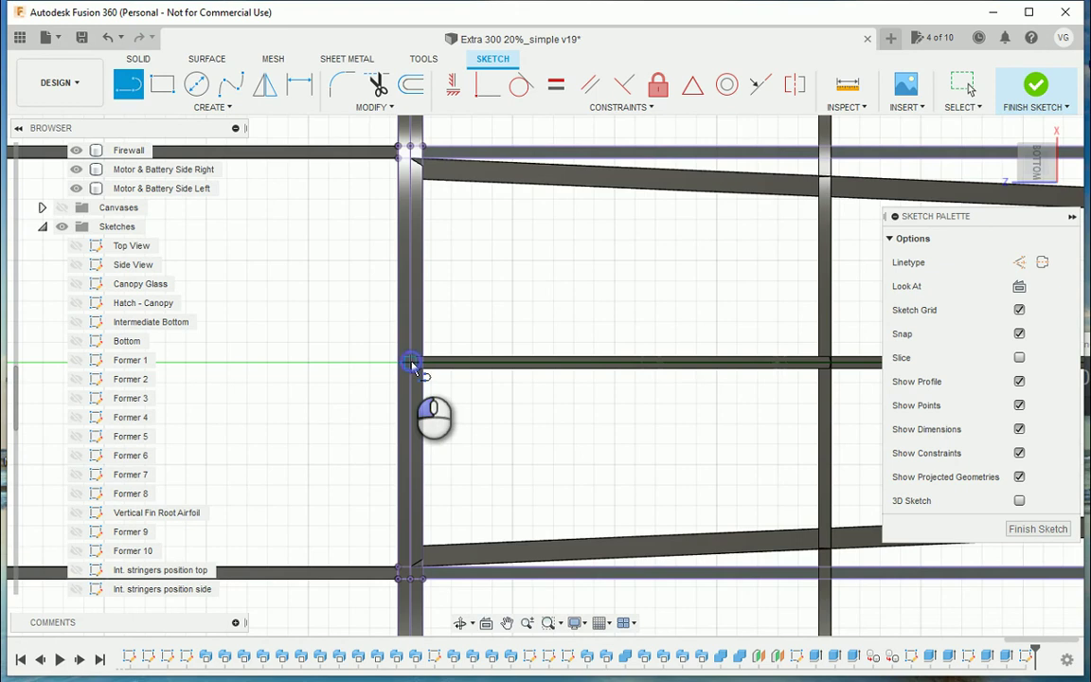
{"action": "left_click", "coordinate": [414, 303]}
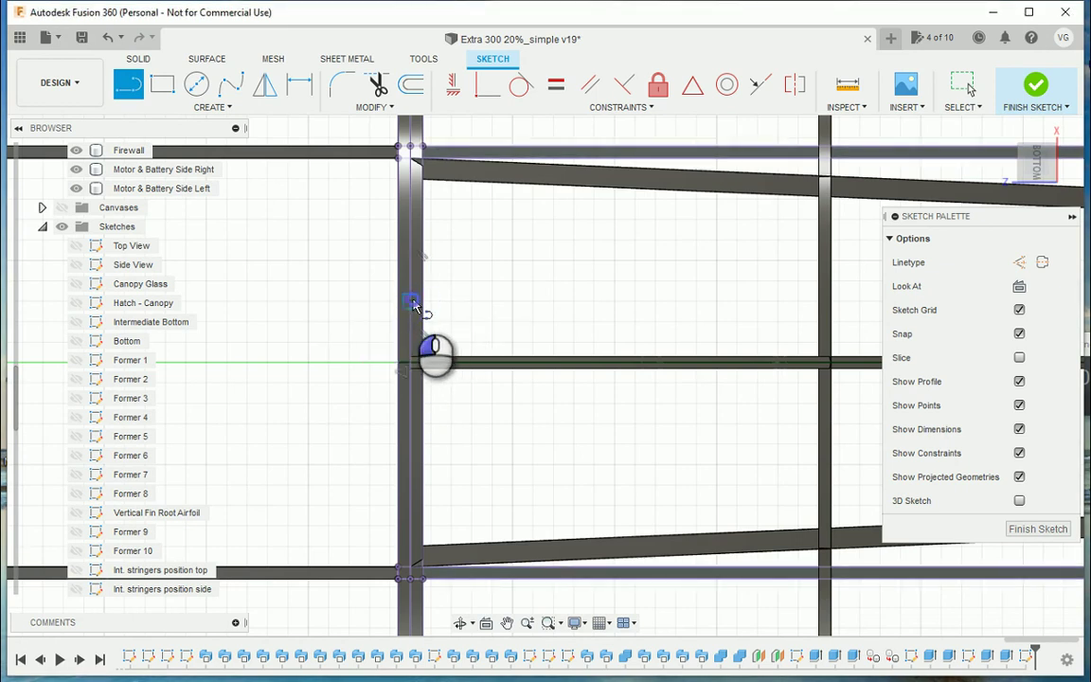
{"action": "left_click", "coordinate": [414, 303]}
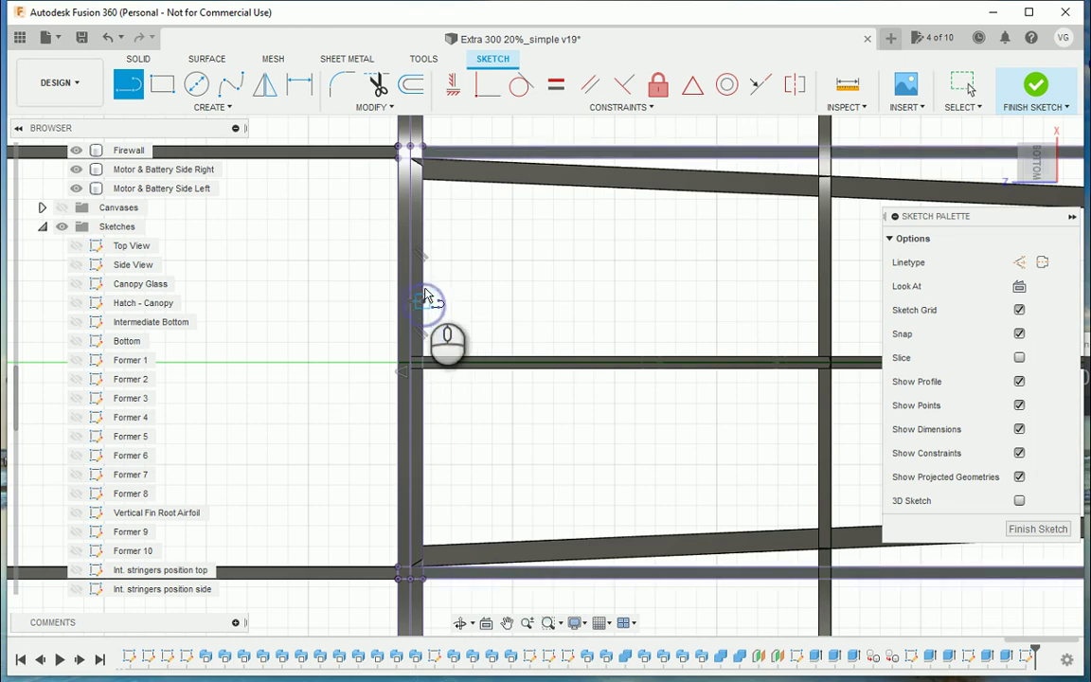
{"action": "left_click", "coordinate": [418, 302]}
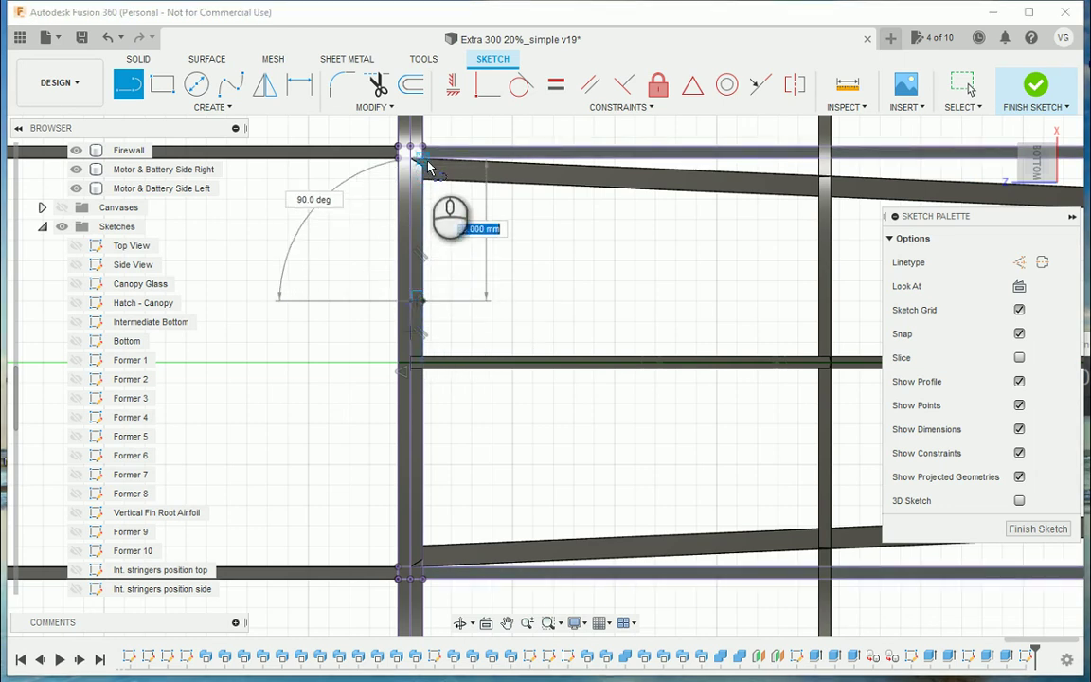
{"action": "left_click", "coordinate": [428, 169]}
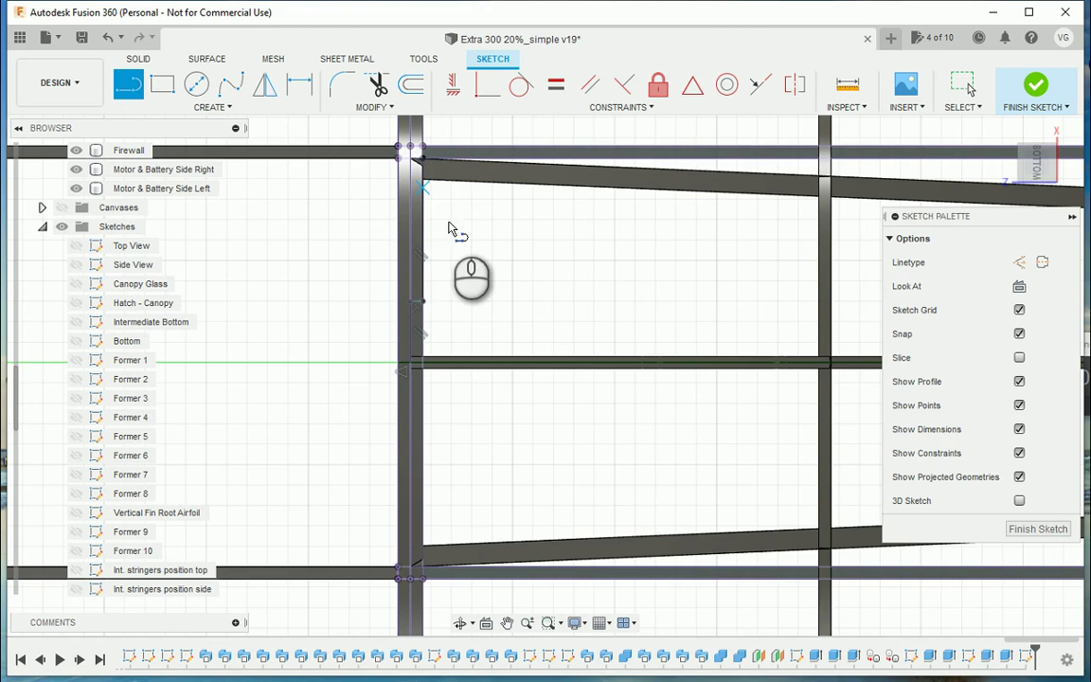
Draw the plate's edge along the +X motor side's inner face and add the first 3 mm deep tab reaching its outer face
{"action": "left_click", "coordinate": [428, 163]}
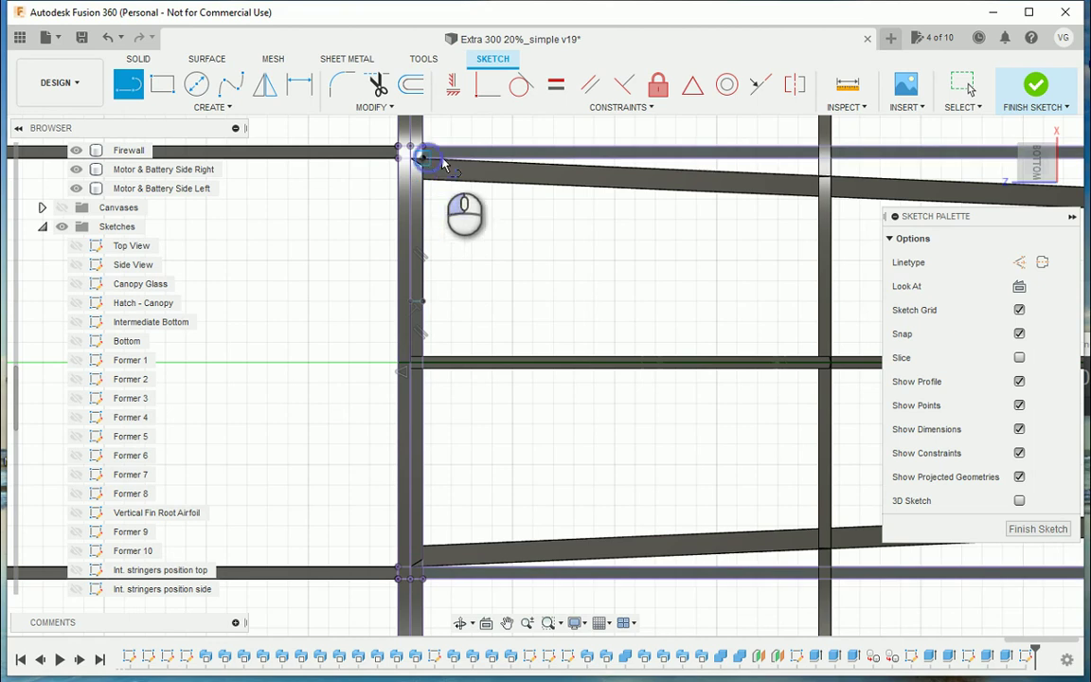
{"action": "left_click", "coordinate": [566, 159]}
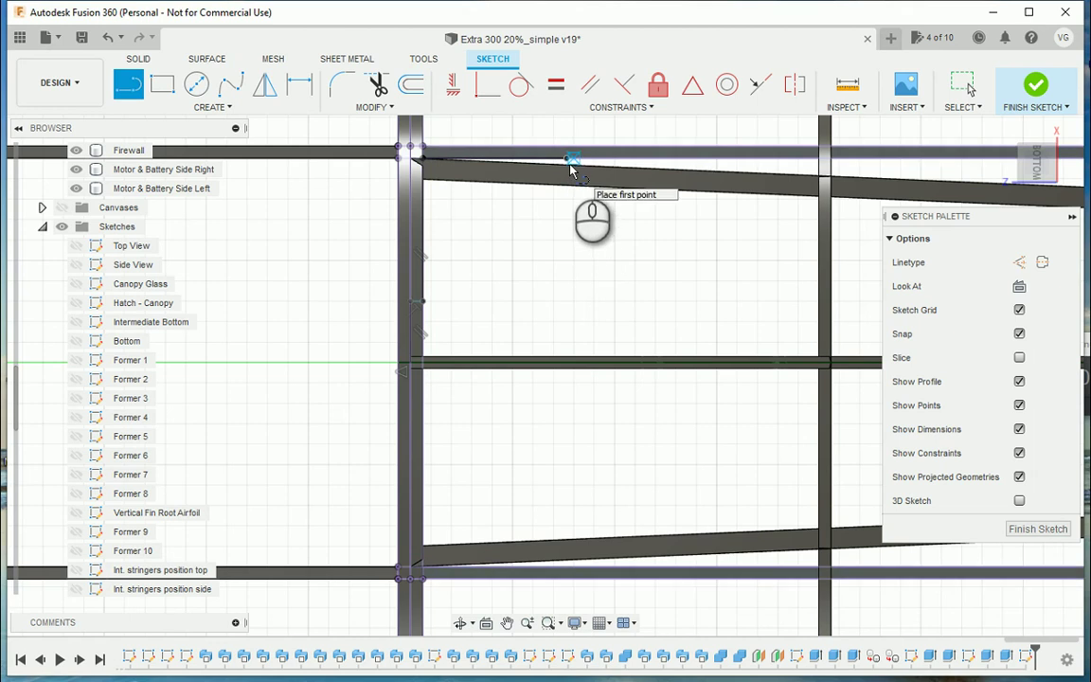
{"action": "left_click", "coordinate": [567, 158]}
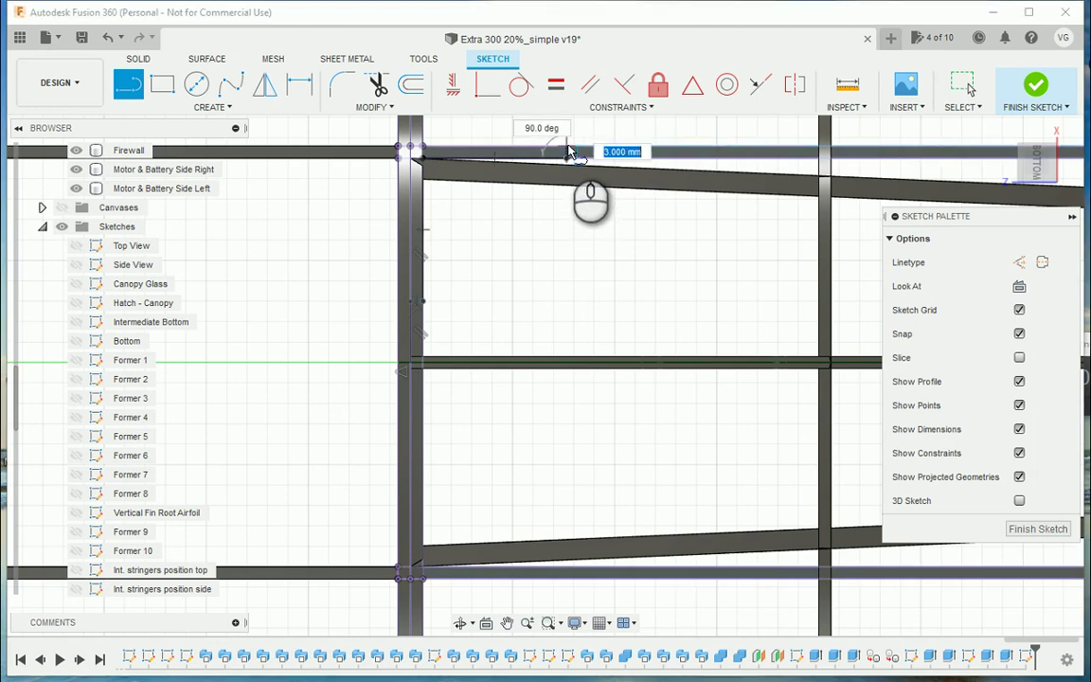
{"action": "left_click", "coordinate": [570, 151]}
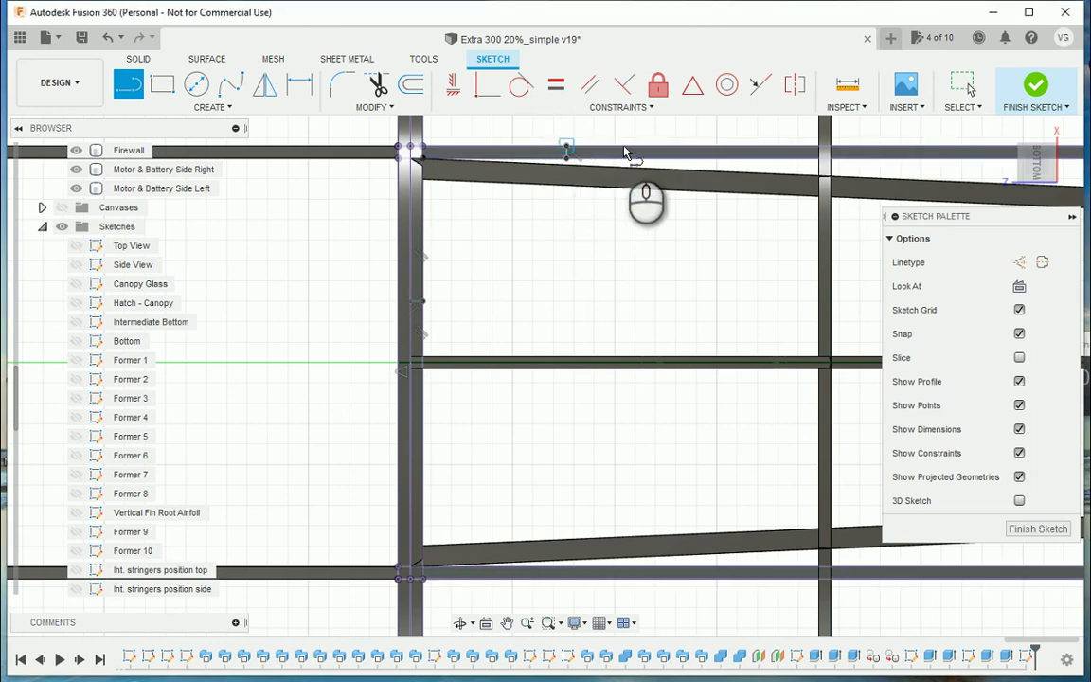
{"action": "left_click", "coordinate": [567, 149]}
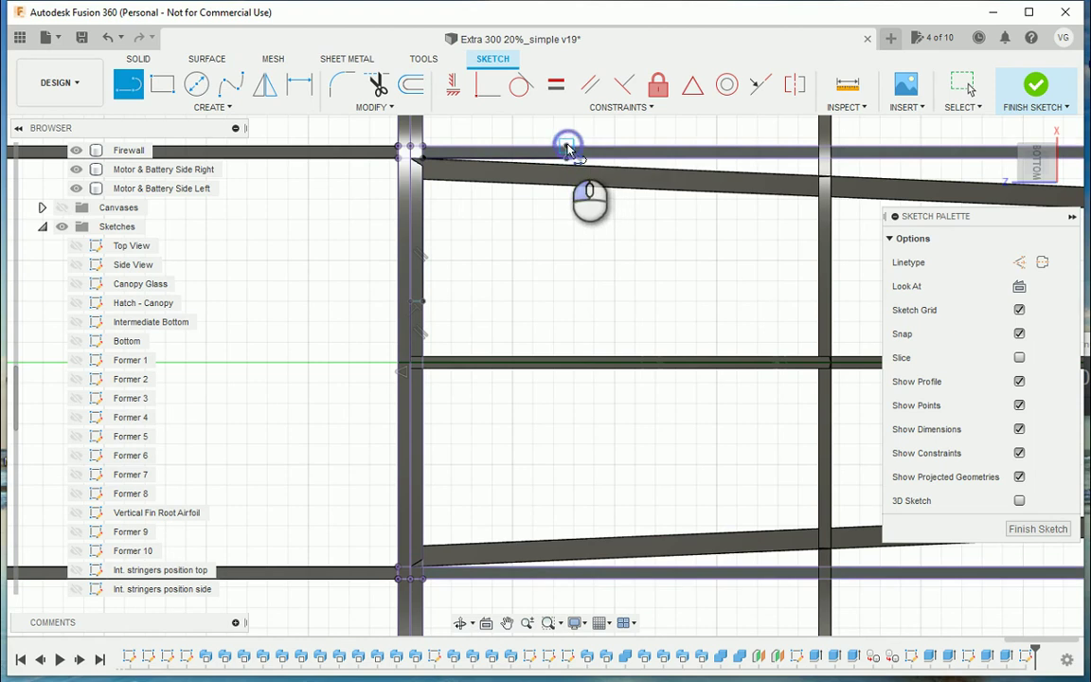
{"action": "left_click", "coordinate": [660, 149]}
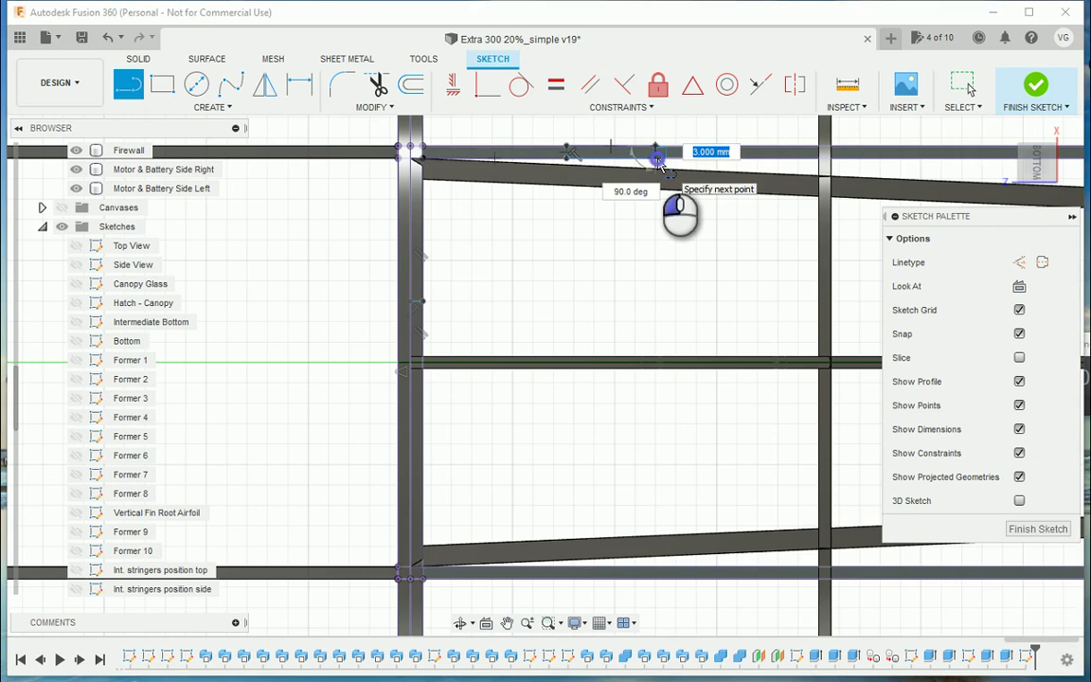
{"action": "left_click", "coordinate": [660, 163]}
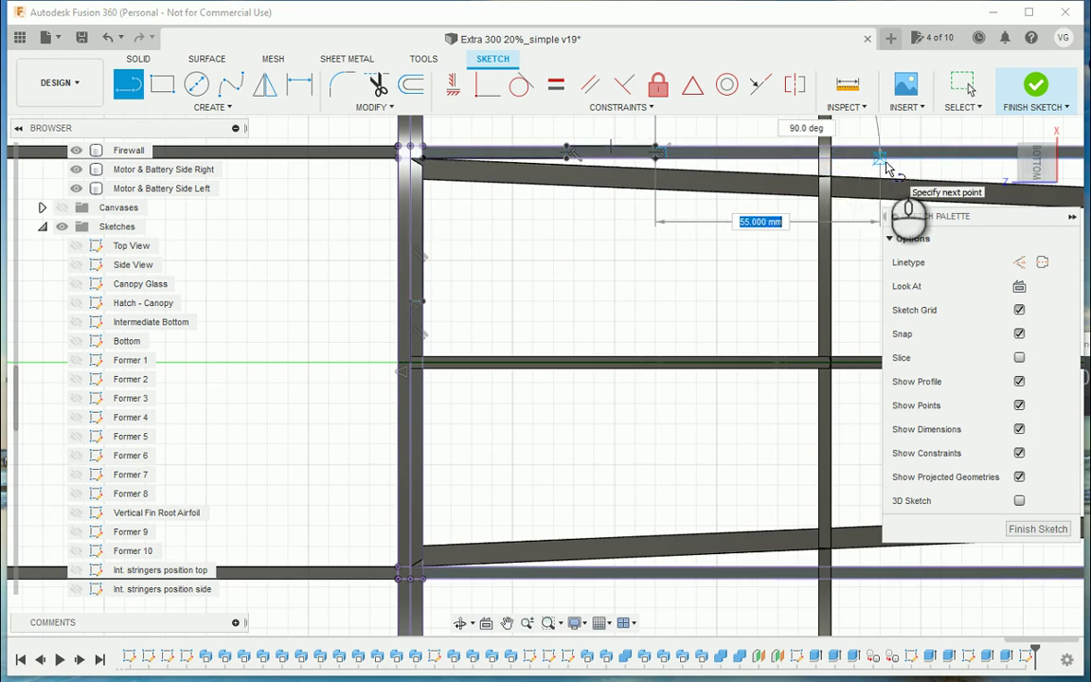
Continue the plate's edge along the side's inner face past the next former and draw a second 3 mm deep tab
{"action": "middle_click_drag", "start_coordinate": [862, 162], "coordinate": [608, 191]}
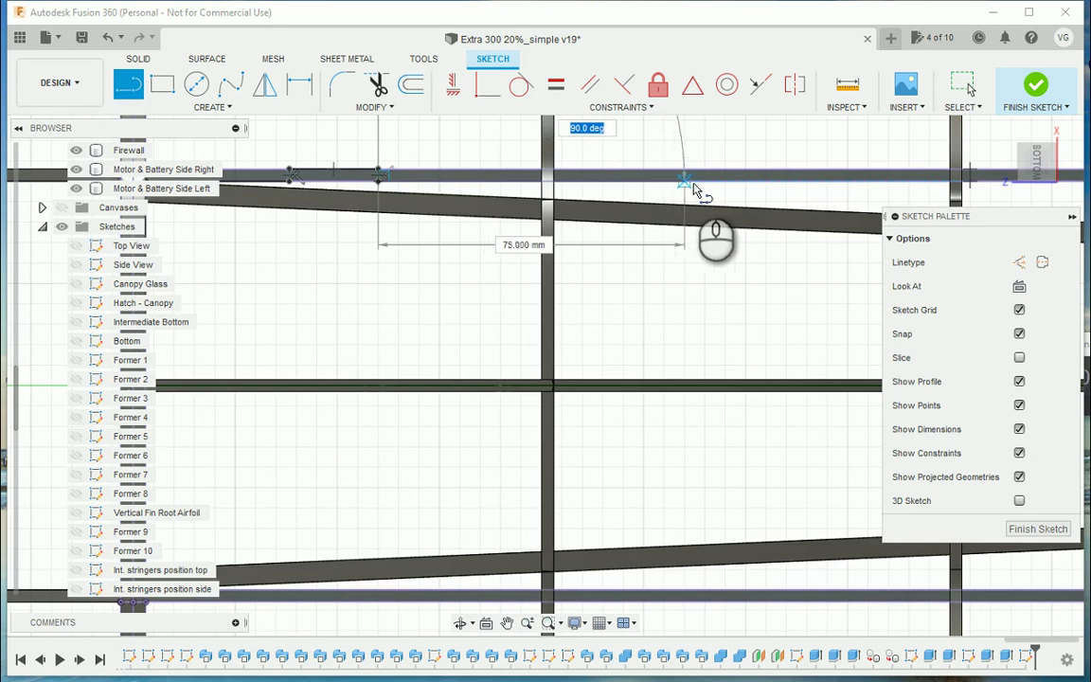
{"action": "left_click", "coordinate": [704, 183]}
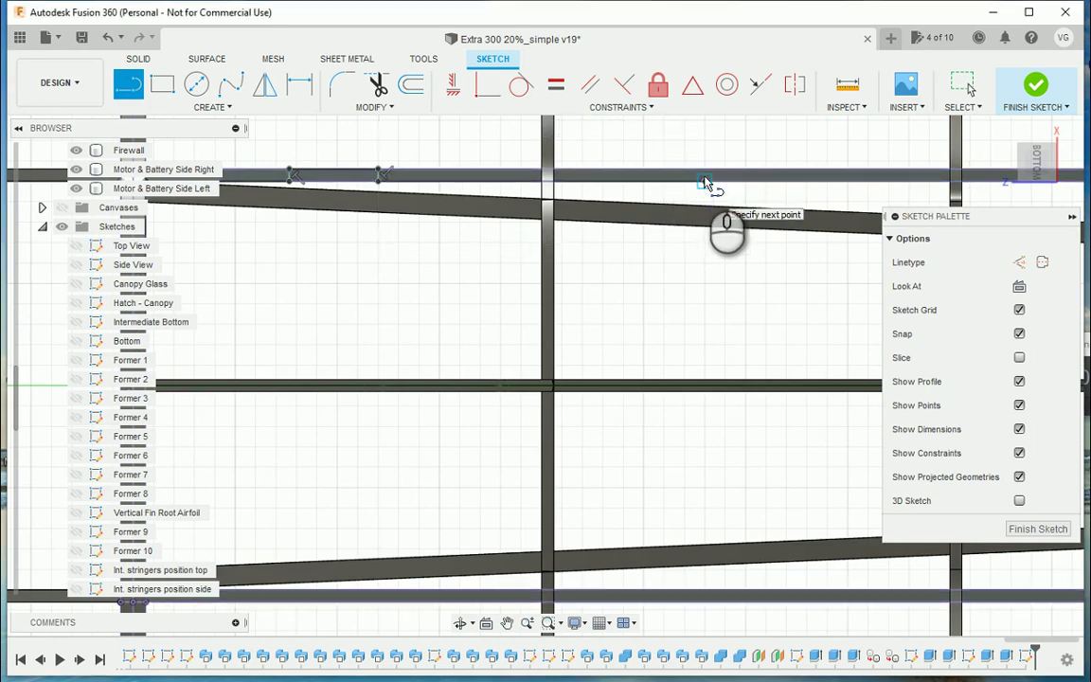
{"action": "left_click", "coordinate": [704, 180]}
{"action": "key", "text": "Escape"}
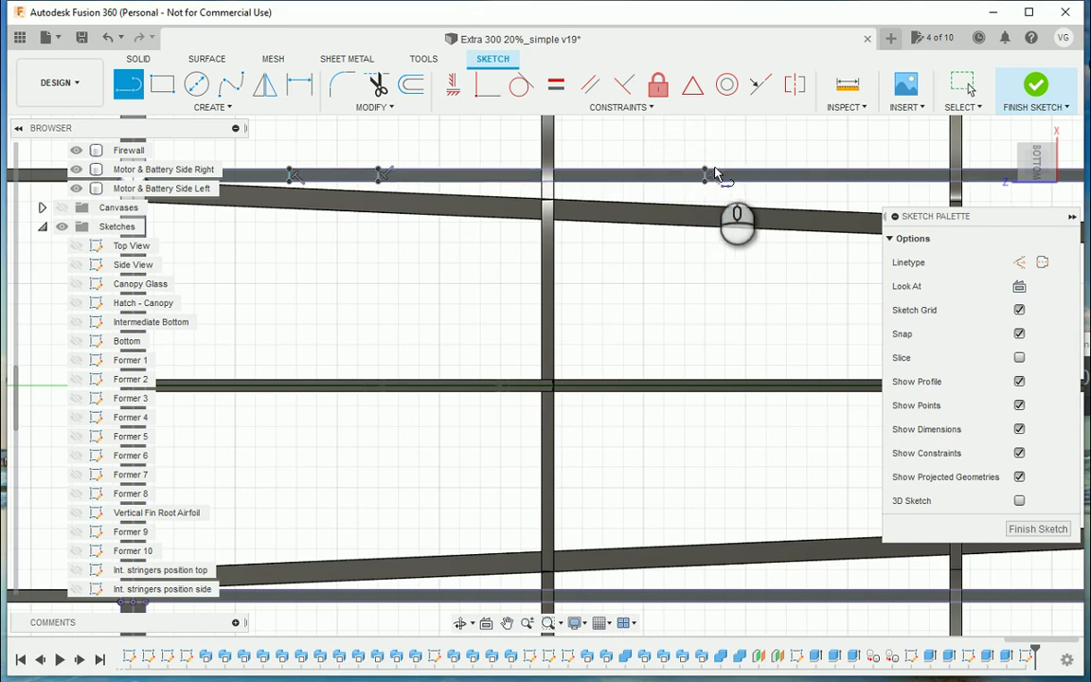
{"action": "left_click", "coordinate": [705, 173]}
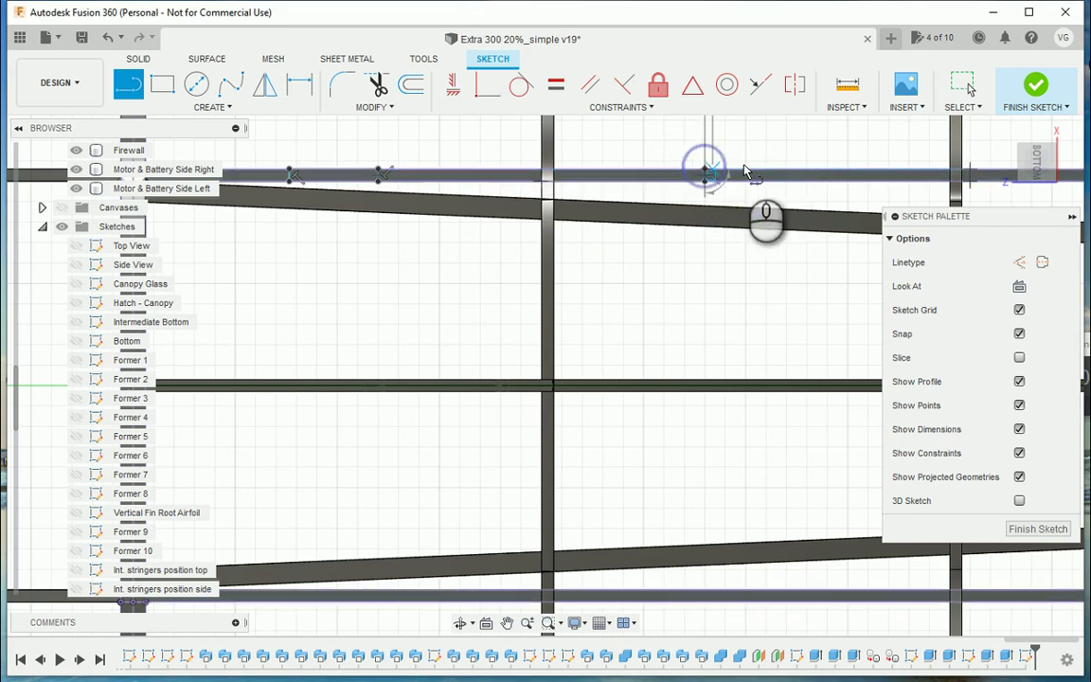
{"action": "left_click", "coordinate": [804, 174]}
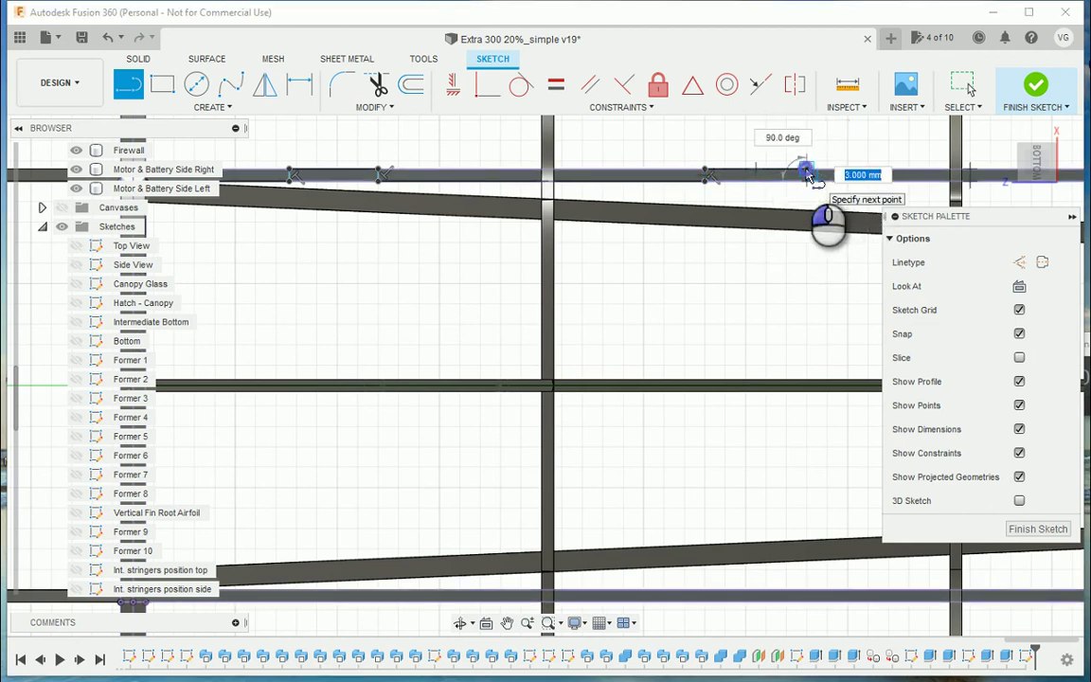
{"action": "left_click", "coordinate": [806, 176]}
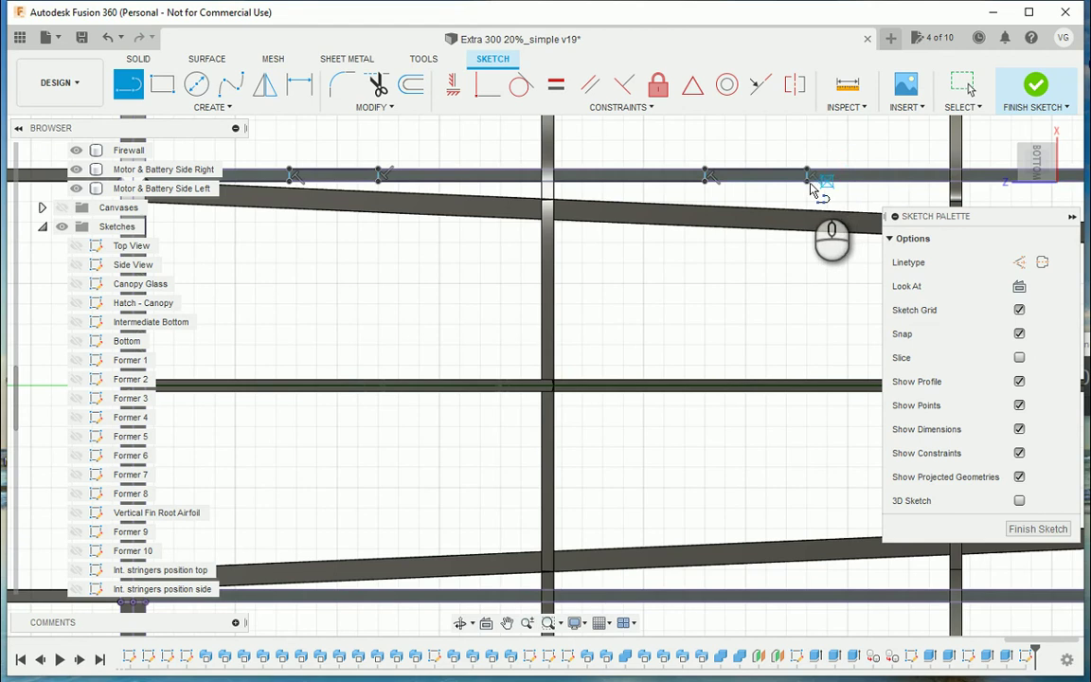
Extend the plate's edge along the side's inner face beyond the following former and draw a third 3 mm deep tab
{"action": "left_click", "coordinate": [807, 175]}
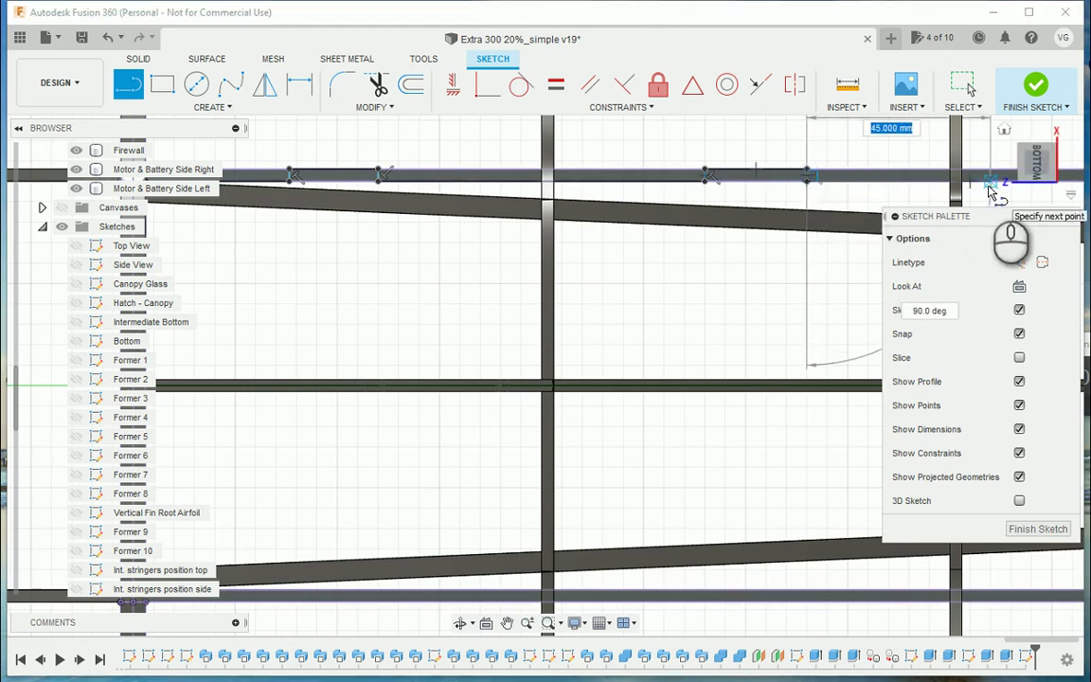
{"action": "mouse_move", "coordinate": [987, 186]}
{"action": "middle_mouse_down"}
{"action": "mouse_move", "coordinate": [825, 189]}
{"action": "mouse_move", "coordinate": [541, 218]}
{"action": "middle_mouse_up"}
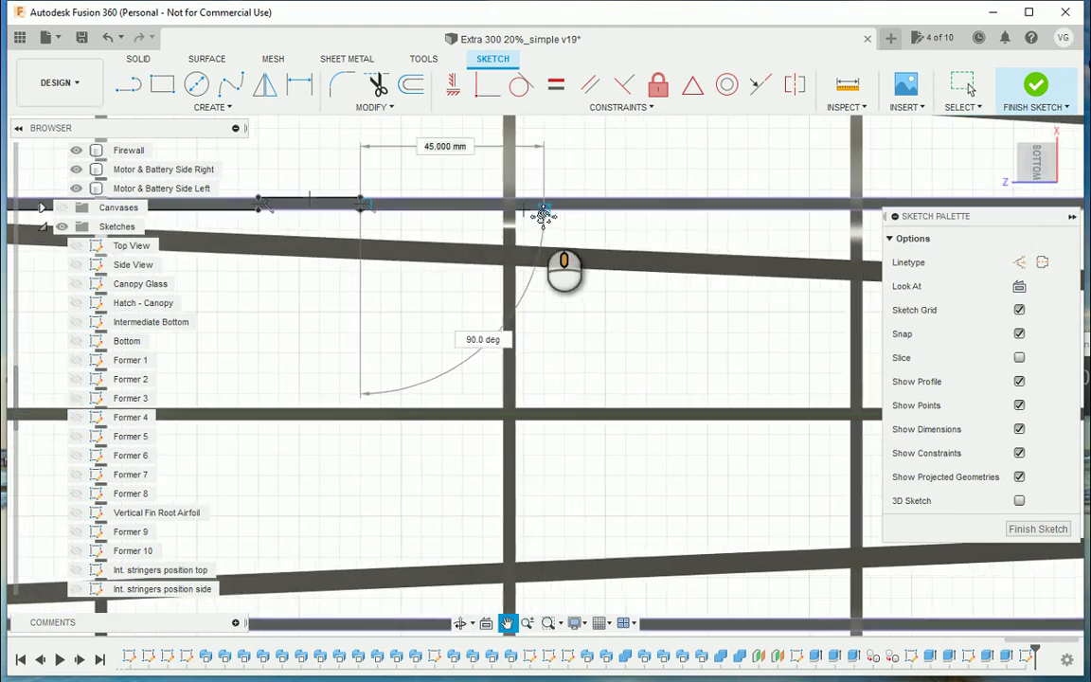
{"action": "key", "text": "Tab"}
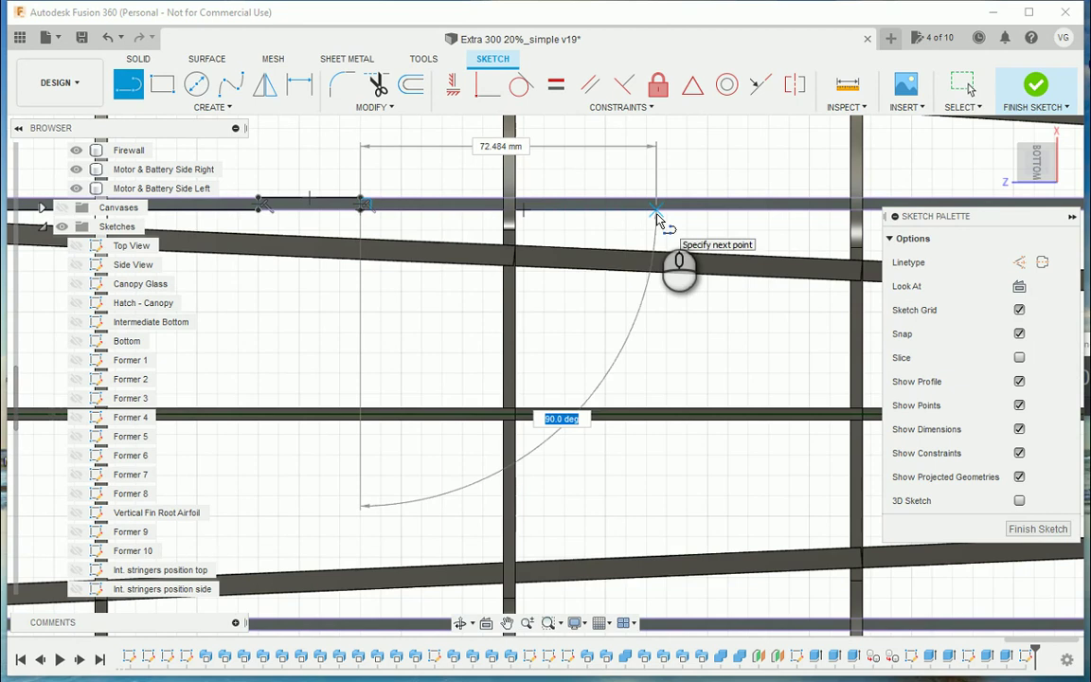
{"action": "key", "text": "Escape"}
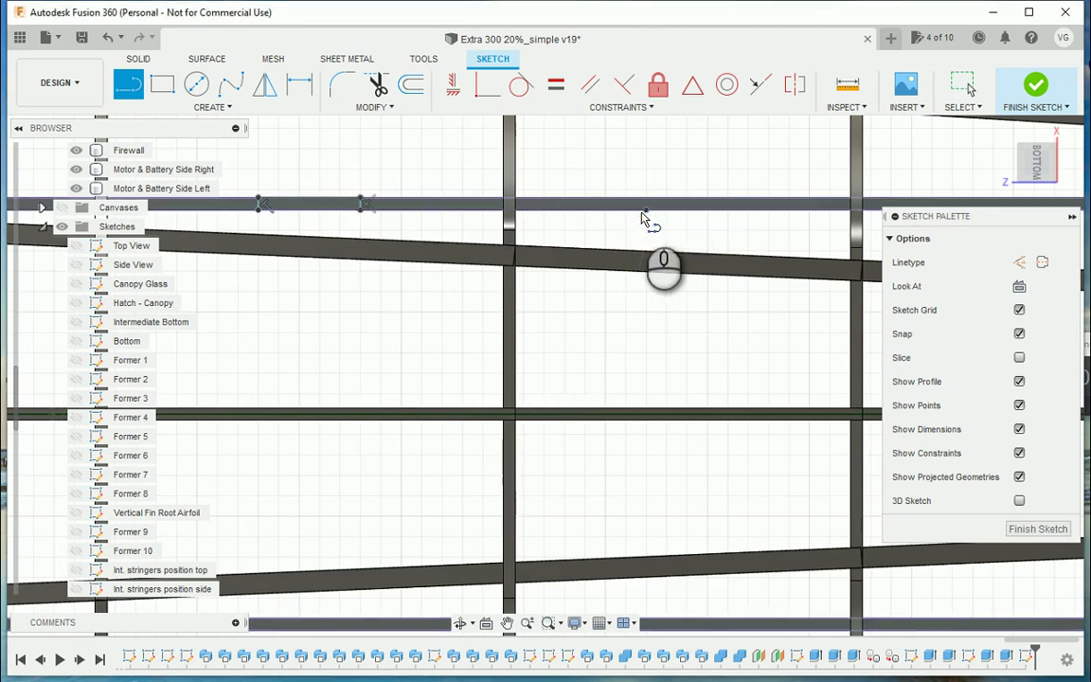
{"action": "left_click", "coordinate": [645, 208]}
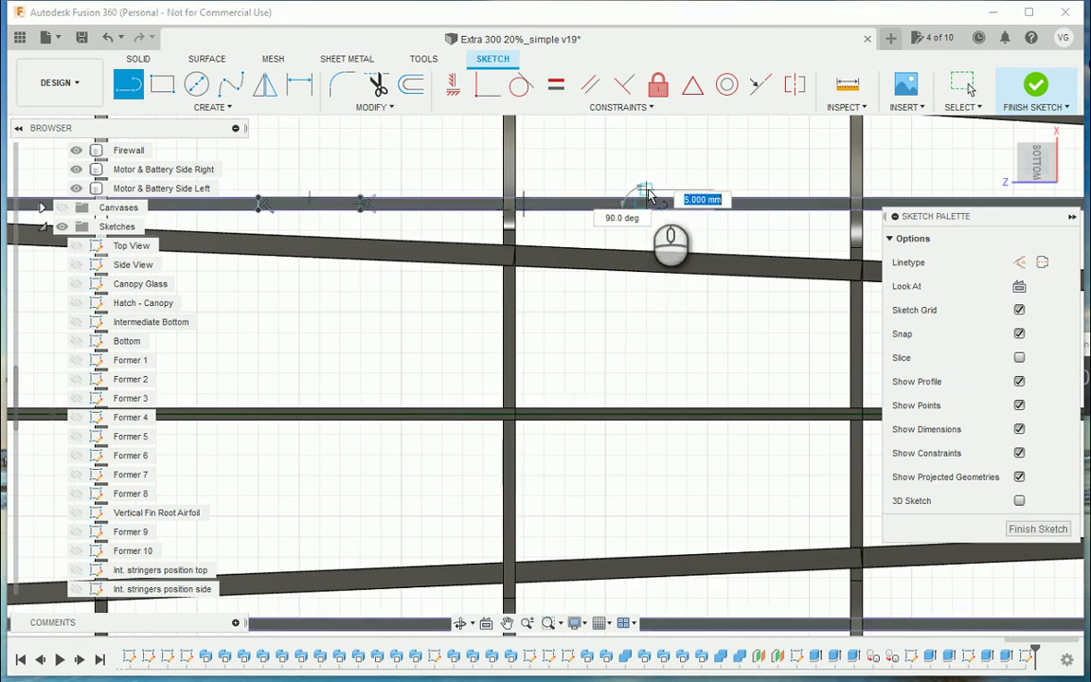
{"action": "key", "text": "Escape"}
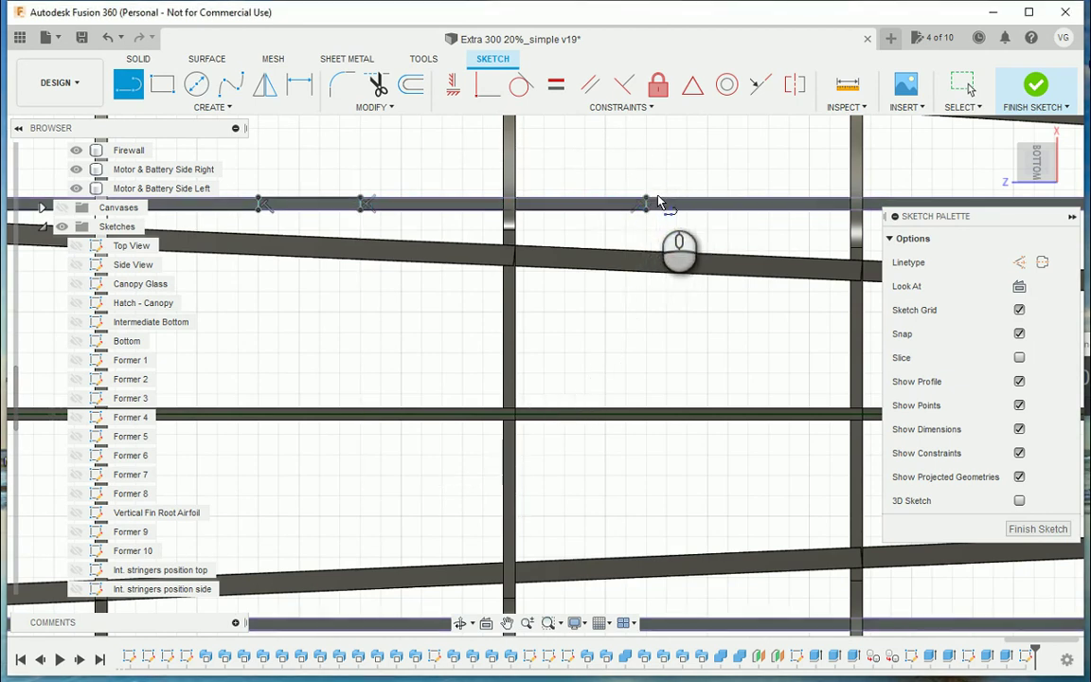
{"action": "left_click", "coordinate": [647, 201]}
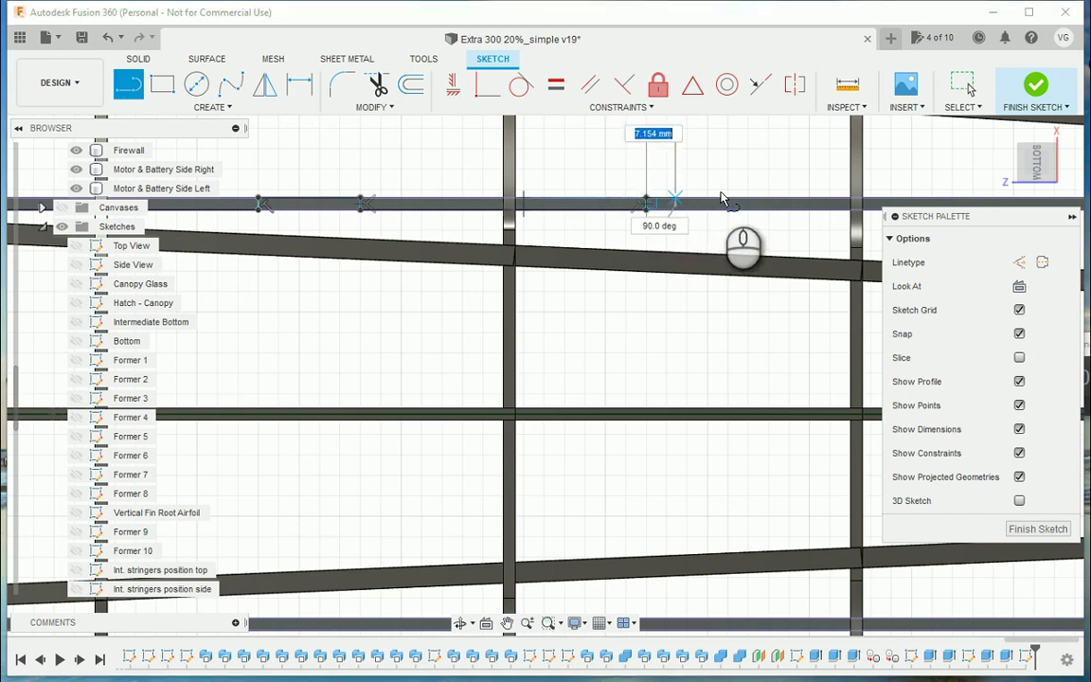
{"action": "key", "text": "Escape"}
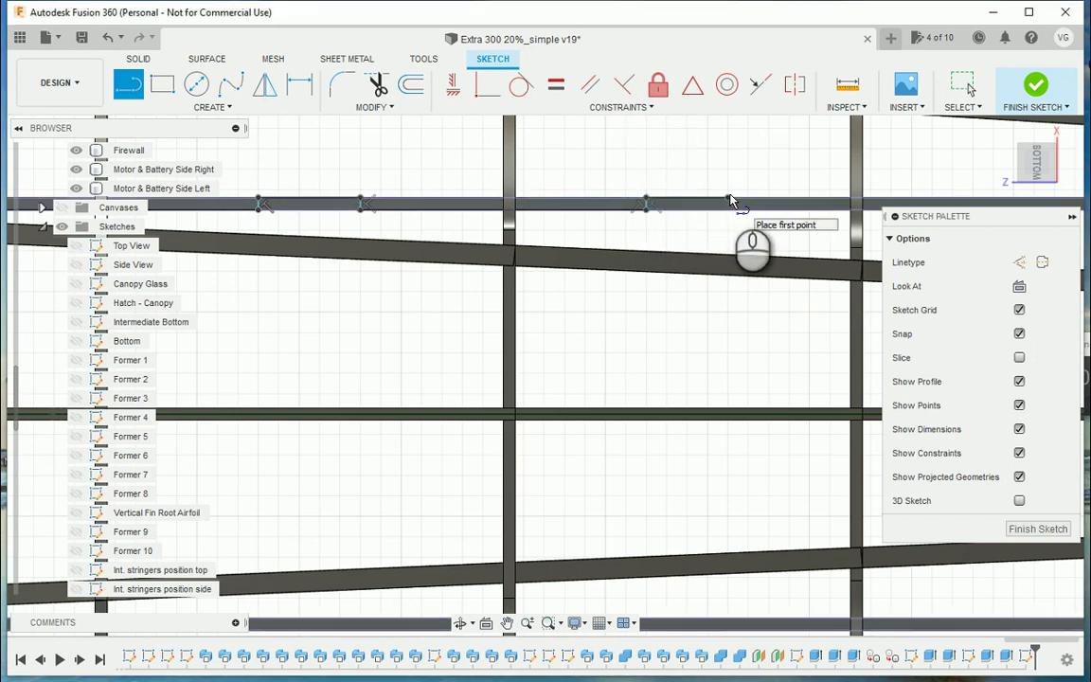
{"action": "left_click", "coordinate": [728, 201]}
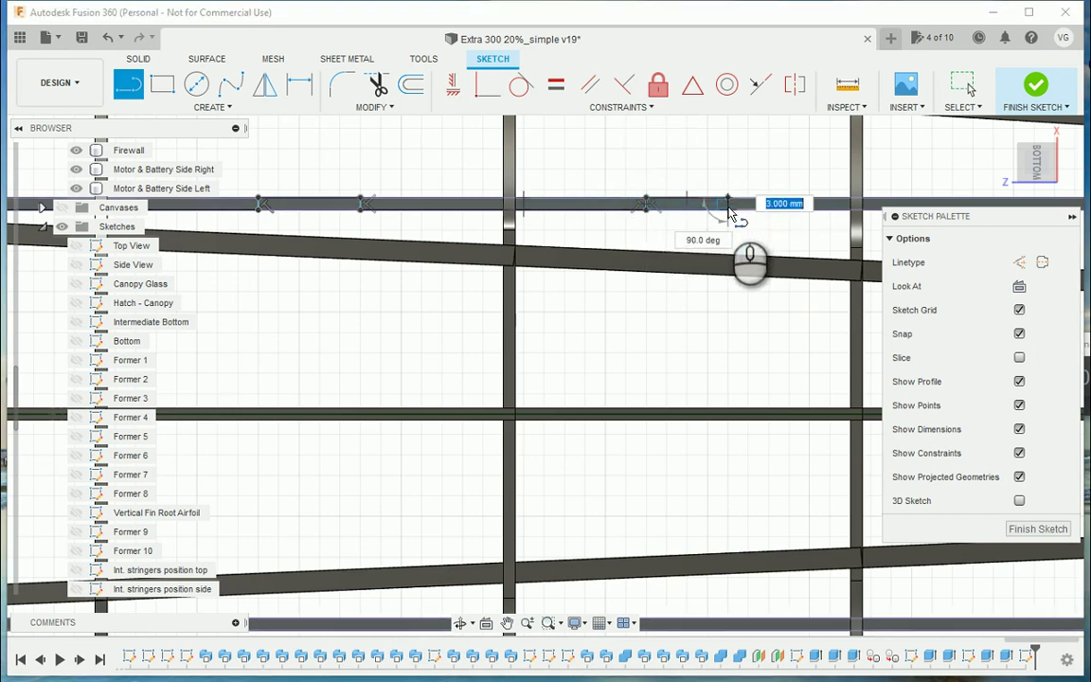
{"action": "key", "text": "Escape"}
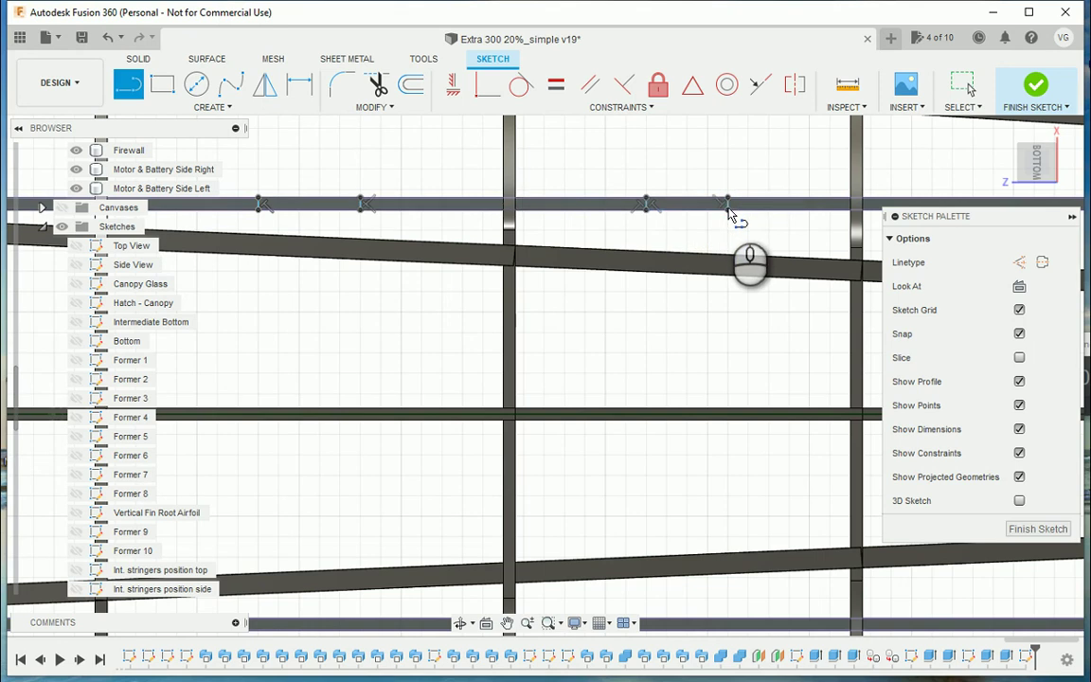
Extend the plate's edge along the side's inner face past the next former and draw a fourth tab reaching the outer face
{"action": "left_click", "coordinate": [728, 203]}
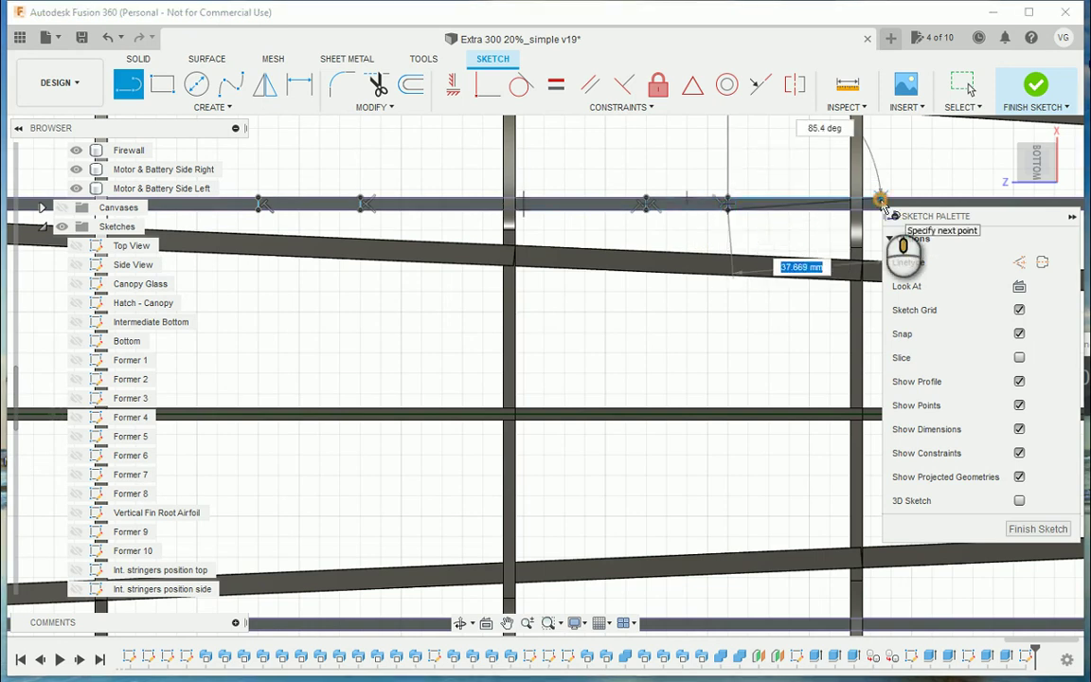
{"action": "middle_click_drag", "start_coordinate": [885, 217], "coordinate": [502, 248]}
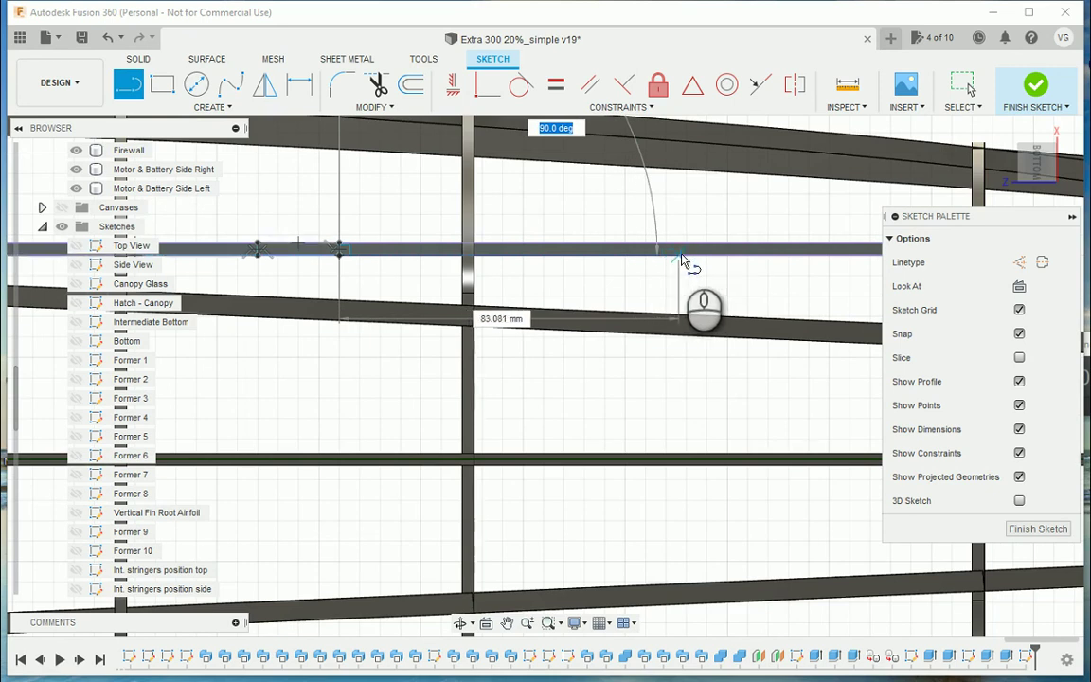
{"action": "key", "text": "Escape"}
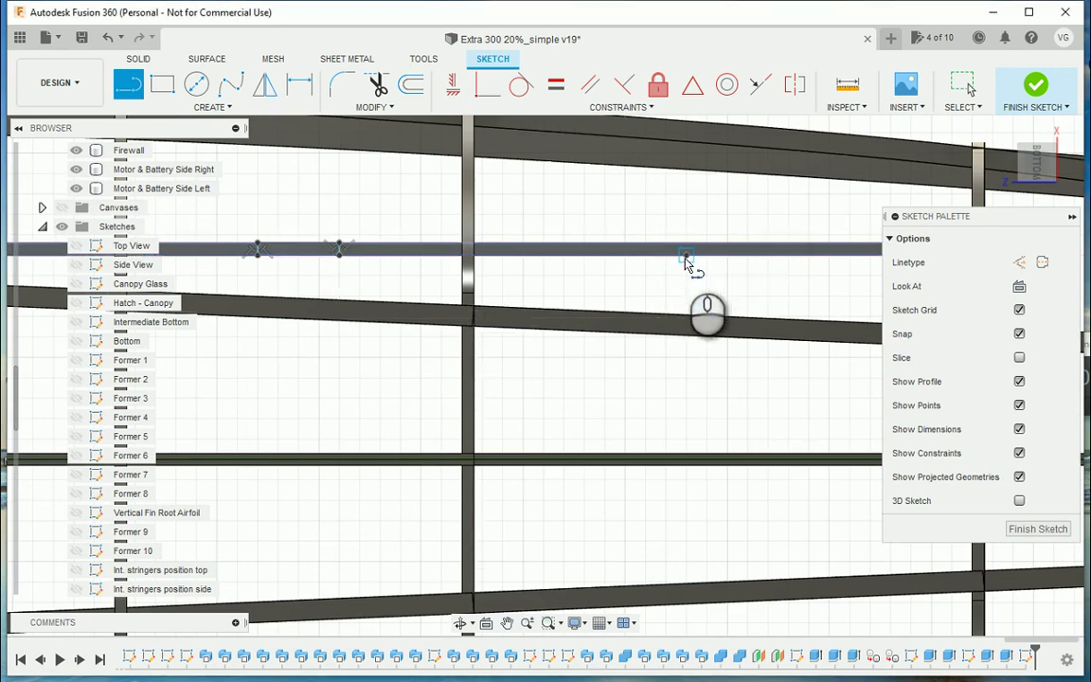
{"action": "left_click", "coordinate": [686, 250]}
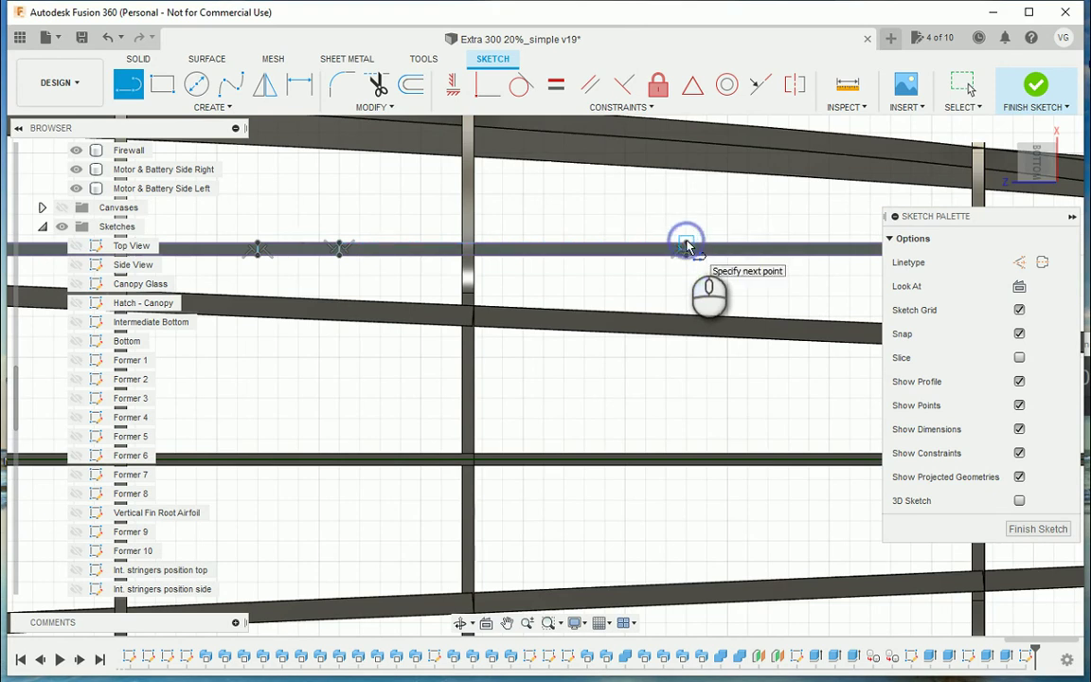
{"action": "mouse_move", "coordinate": [687, 247]}
{"action": "left_mouse_down"}
{"action": "mouse_move", "coordinate": [790, 242]}
{"action": "mouse_move", "coordinate": [789, 260]}
{"action": "mouse_move", "coordinate": [784, 252]}
{"action": "mouse_move", "coordinate": [823, 257]}
{"action": "left_mouse_up"}
{"action": "mouse_move", "coordinate": [824, 258]}
{"action": "middle_mouse_down"}
{"action": "mouse_move", "coordinate": [495, 259]}
{"action": "mouse_move", "coordinate": [515, 260]}
{"action": "middle_mouse_up"}
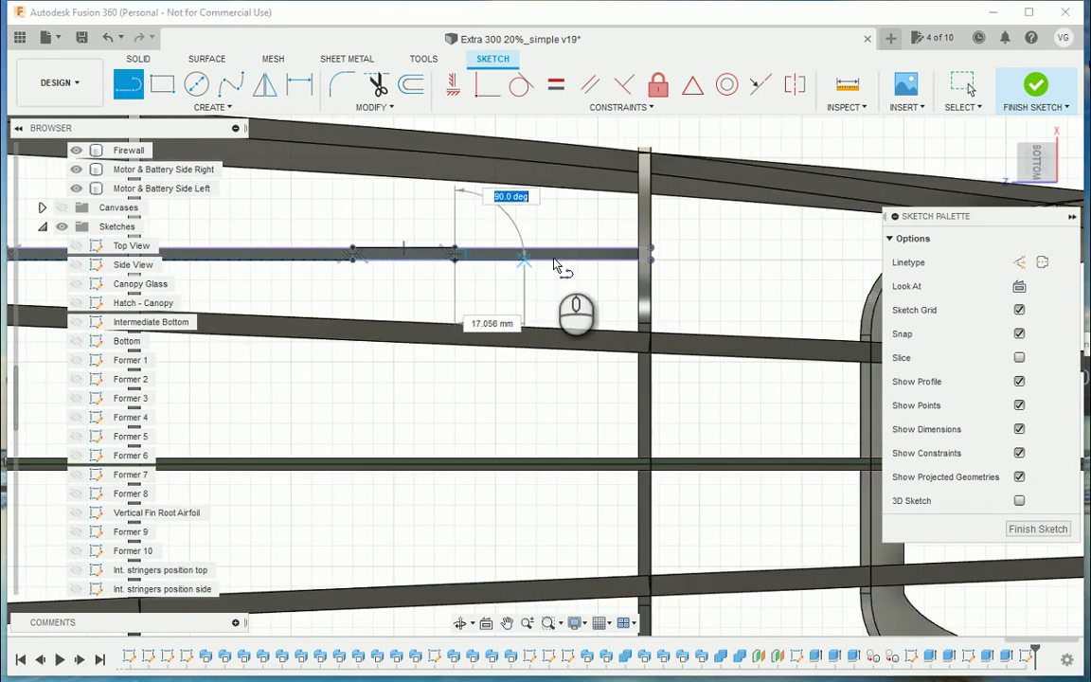
Continue the plate's edge to the last former's rear face and draw the rear edge from there to the centreline
{"action": "left_click_drag", "start_coordinate": [555, 265], "coordinate": [653, 265]}
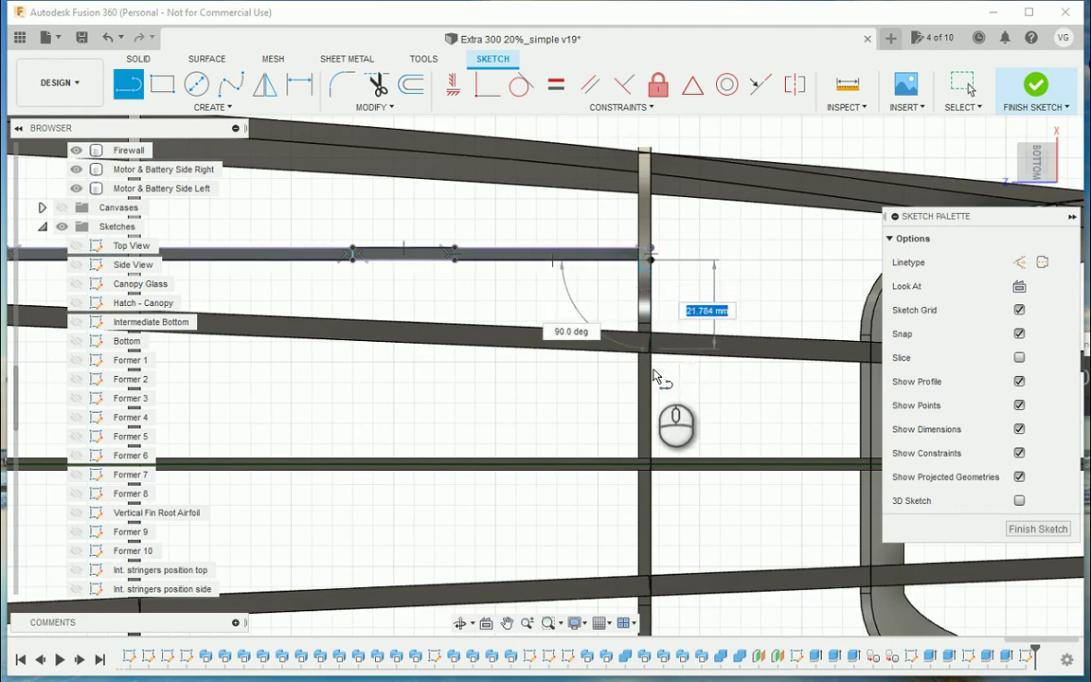
{"action": "left_click", "coordinate": [648, 465]}
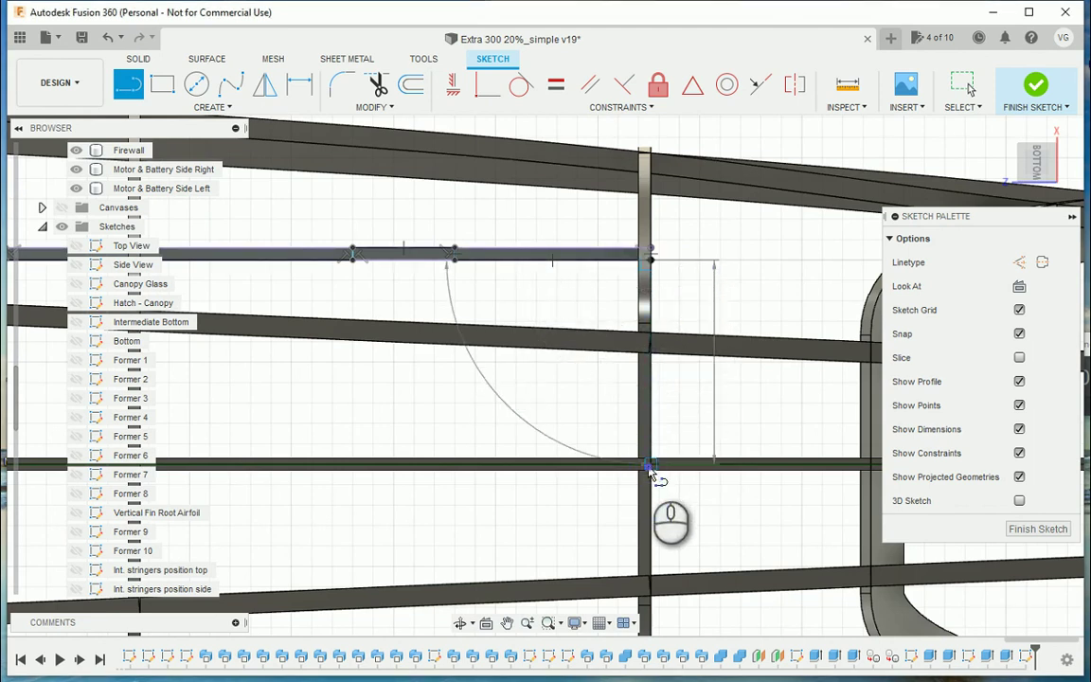
{"action": "right_click", "coordinate": [720, 423]}
{"action": "left_click", "coordinate": [774, 418]}
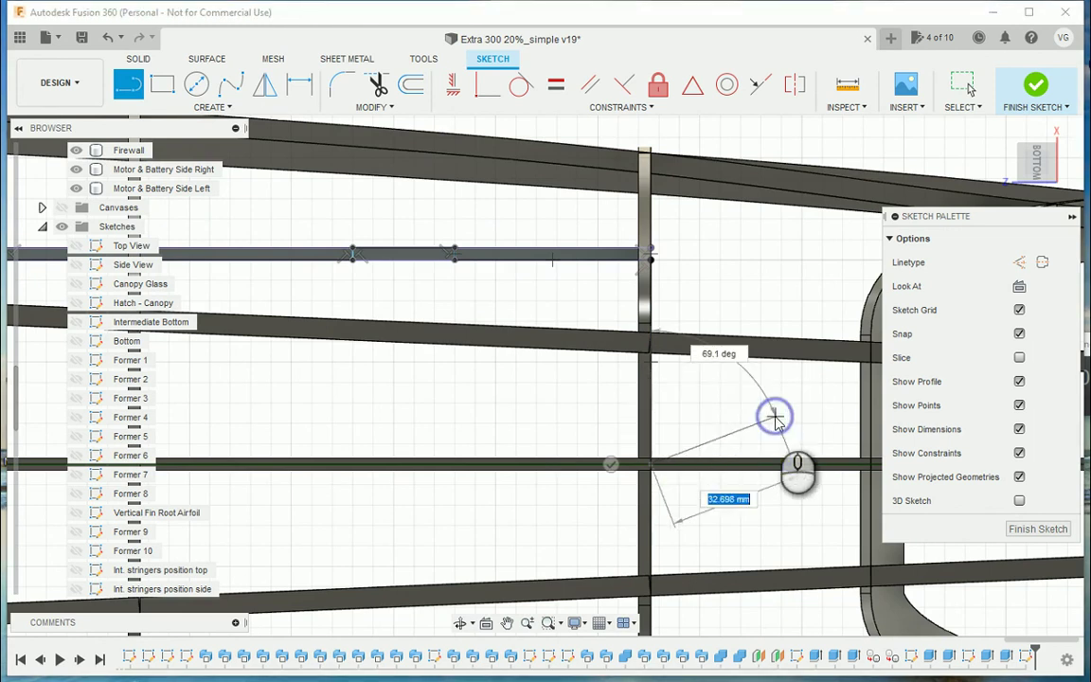
Start a Mirror with the plate's rear edge, the rearmost tab's three lines and the side edge segments on both sides of that tab
{"action": "left_click", "coordinate": [263, 85]}
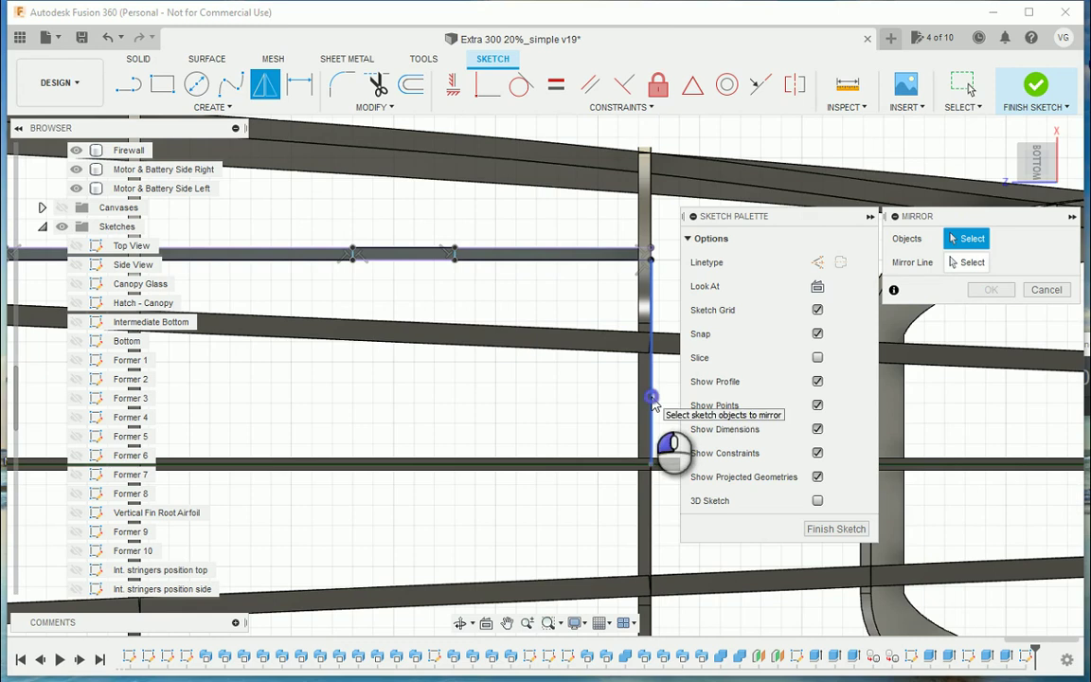
{"action": "left_click", "coordinate": [653, 399]}
{"action": "left_click", "coordinate": [568, 255]}
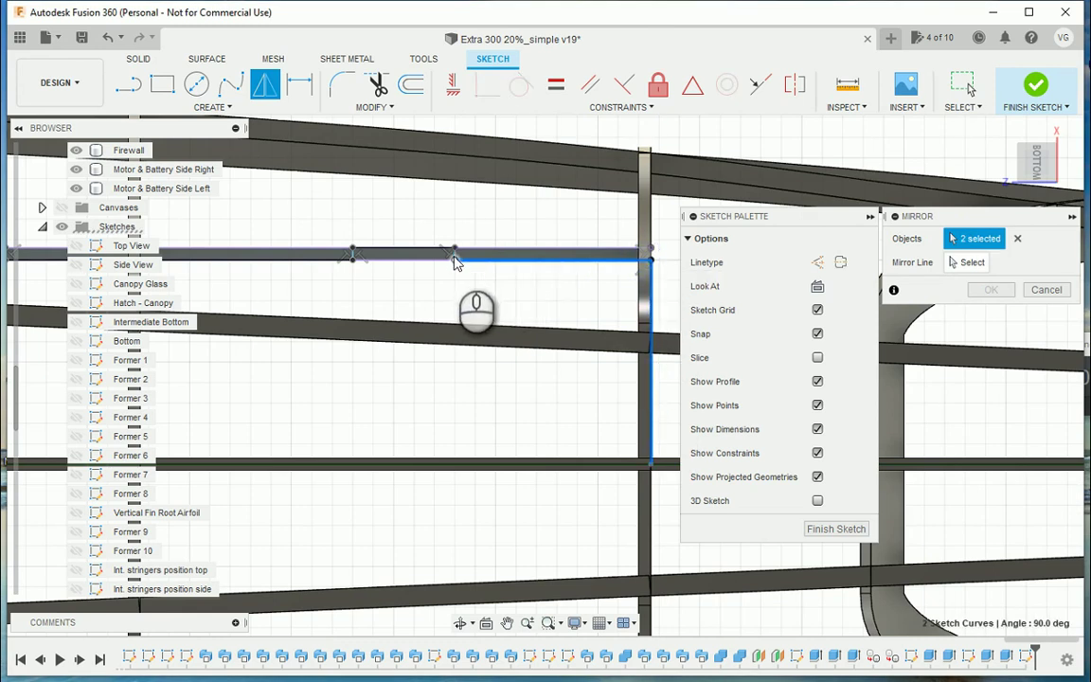
{"action": "scroll", "coordinate": [514, 355], "scroll_direction": "down", "scroll_amount": 3}
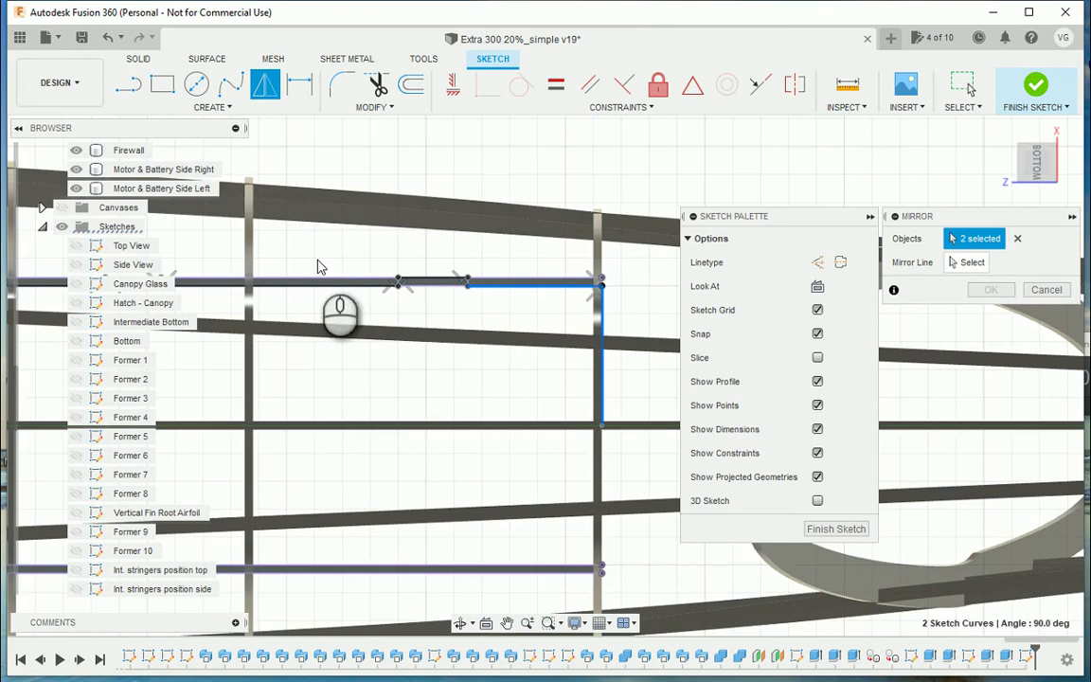
{"action": "mouse_move", "coordinate": [355, 246]}
{"action": "middle_mouse_down"}
{"action": "mouse_move", "coordinate": [486, 236]}
{"action": "mouse_move", "coordinate": [562, 267]}
{"action": "middle_mouse_up"}
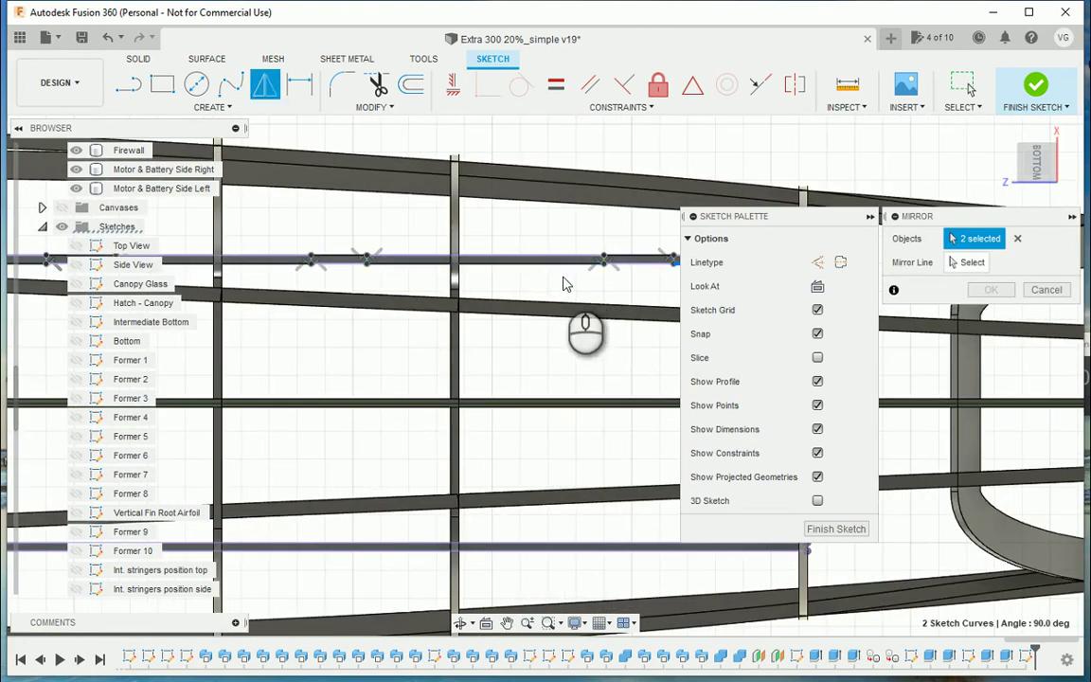
{"action": "left_click", "coordinate": [517, 271]}
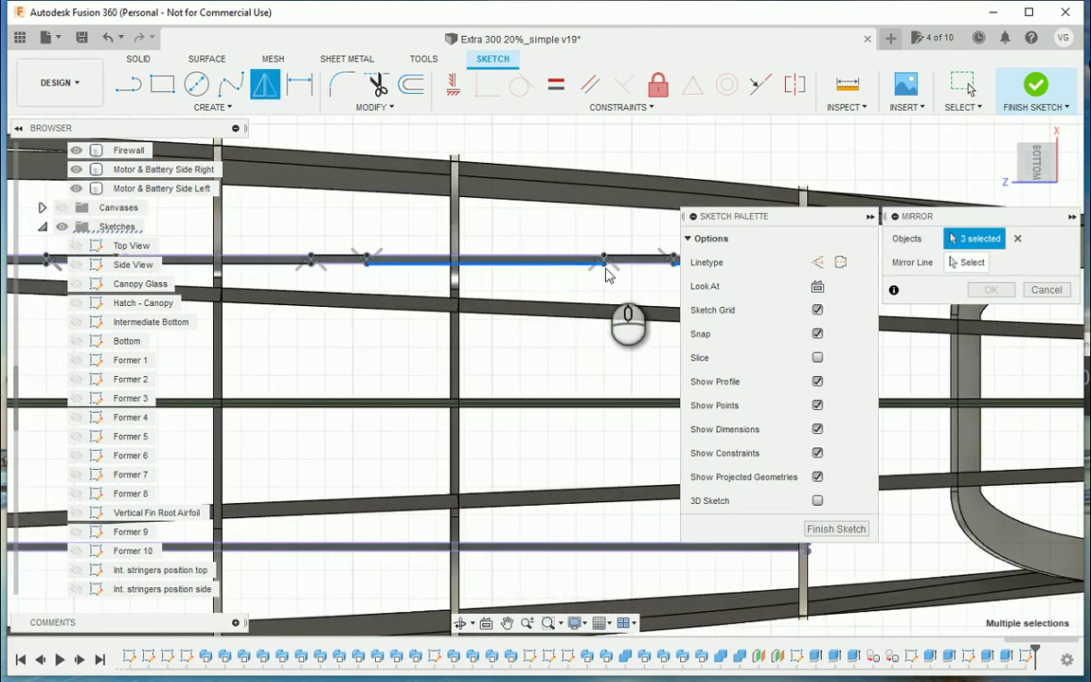
{"action": "left_click", "coordinate": [645, 263]}
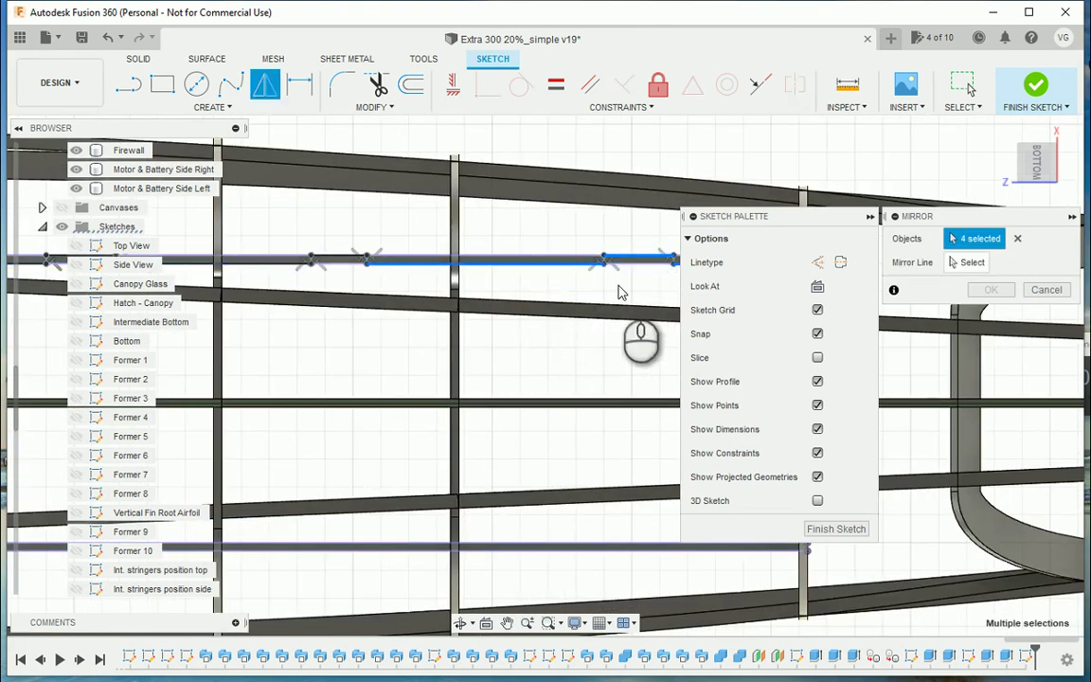
{"action": "mouse_move", "coordinate": [611, 286]}
{"action": "middle_mouse_down"}
{"action": "mouse_move", "coordinate": [536, 329]}
{"action": "mouse_move", "coordinate": [428, 356]}
{"action": "middle_mouse_up"}
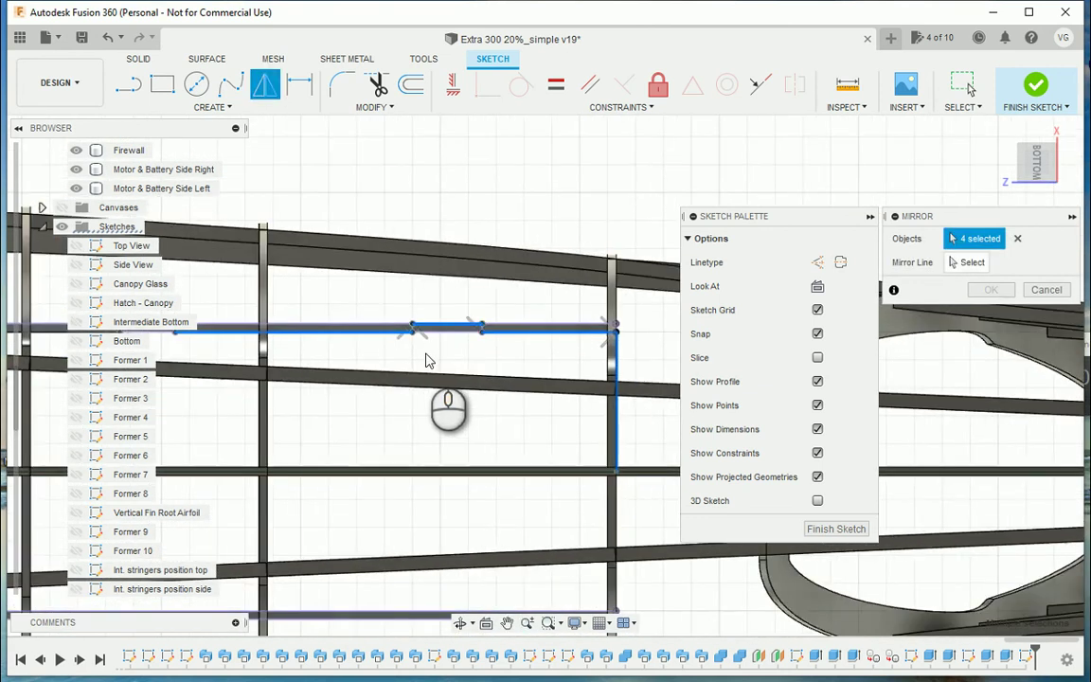
{"action": "scroll", "coordinate": [428, 356], "scroll_direction": "up", "scroll_amount": 5}
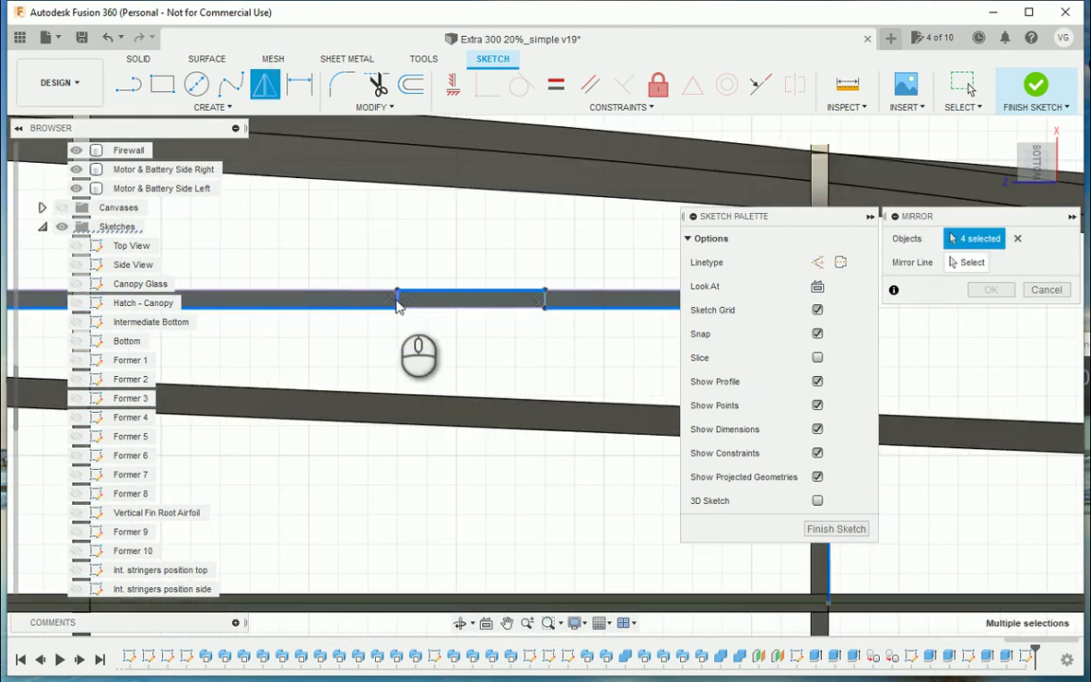
{"action": "left_click", "coordinate": [397, 301]}
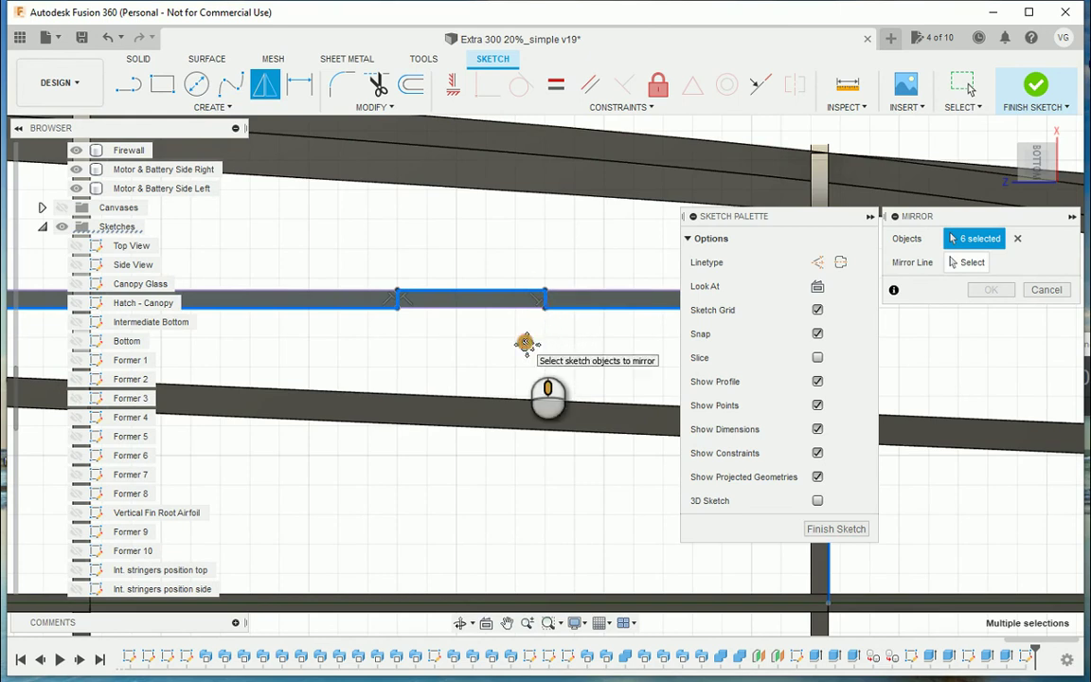
Add the third tab's three lines and the side edge segment ahead of it to the objects to mirror
{"action": "middle_click_drag", "start_coordinate": [525, 342], "coordinate": [293, 376]}
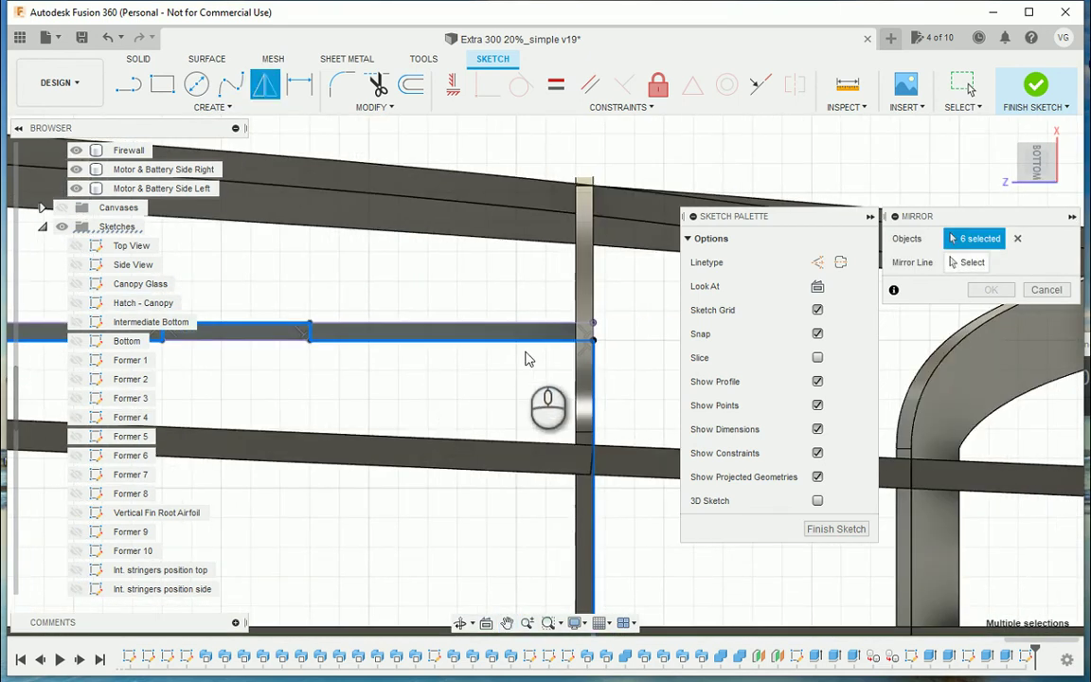
{"action": "middle_click_drag", "start_coordinate": [359, 378], "coordinate": [648, 341]}
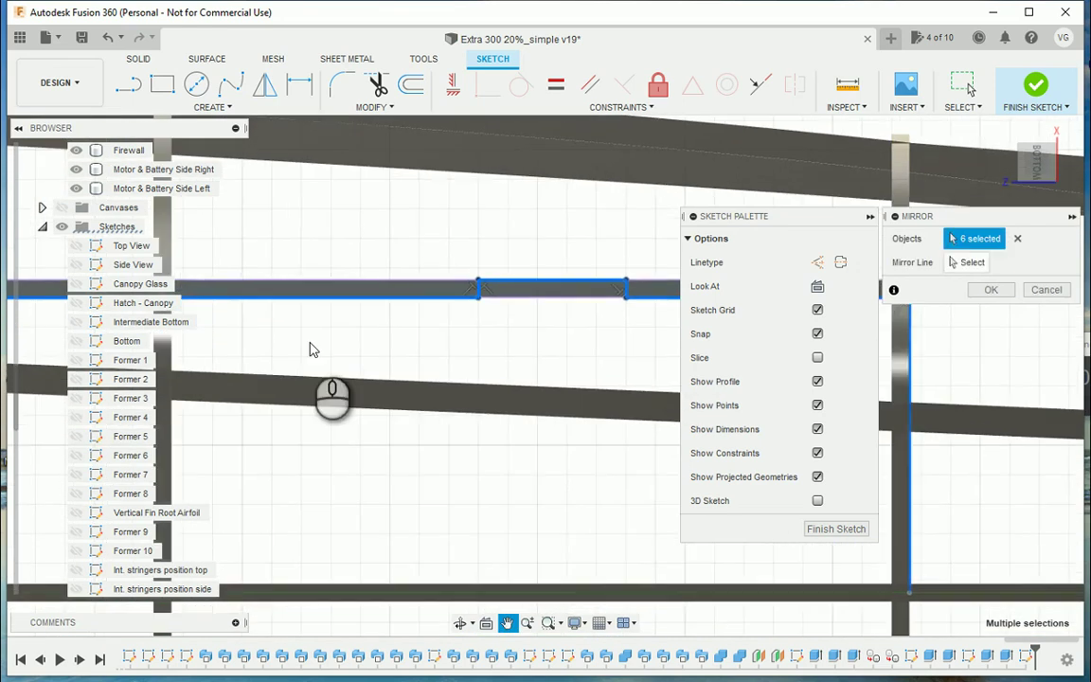
{"action": "middle_click_drag", "start_coordinate": [277, 331], "coordinate": [619, 328]}
{"action": "middle_click_drag", "start_coordinate": [319, 328], "coordinate": [509, 335]}
{"action": "left_click", "coordinate": [519, 289]}
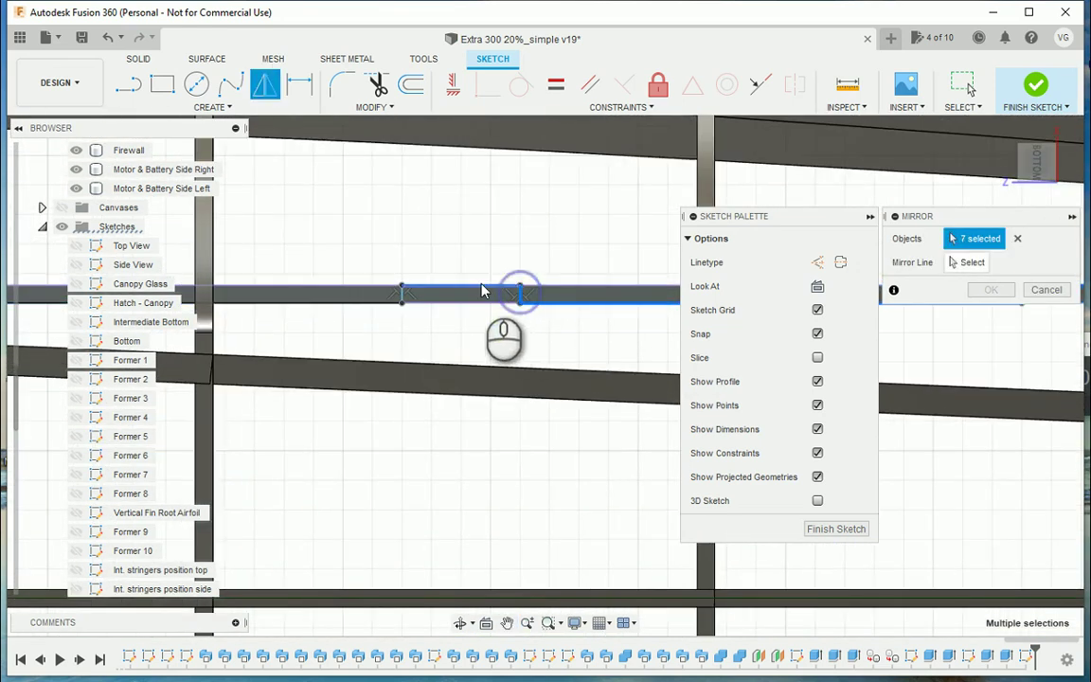
{"action": "left_click", "coordinate": [479, 286]}
{"action": "left_click", "coordinate": [401, 293]}
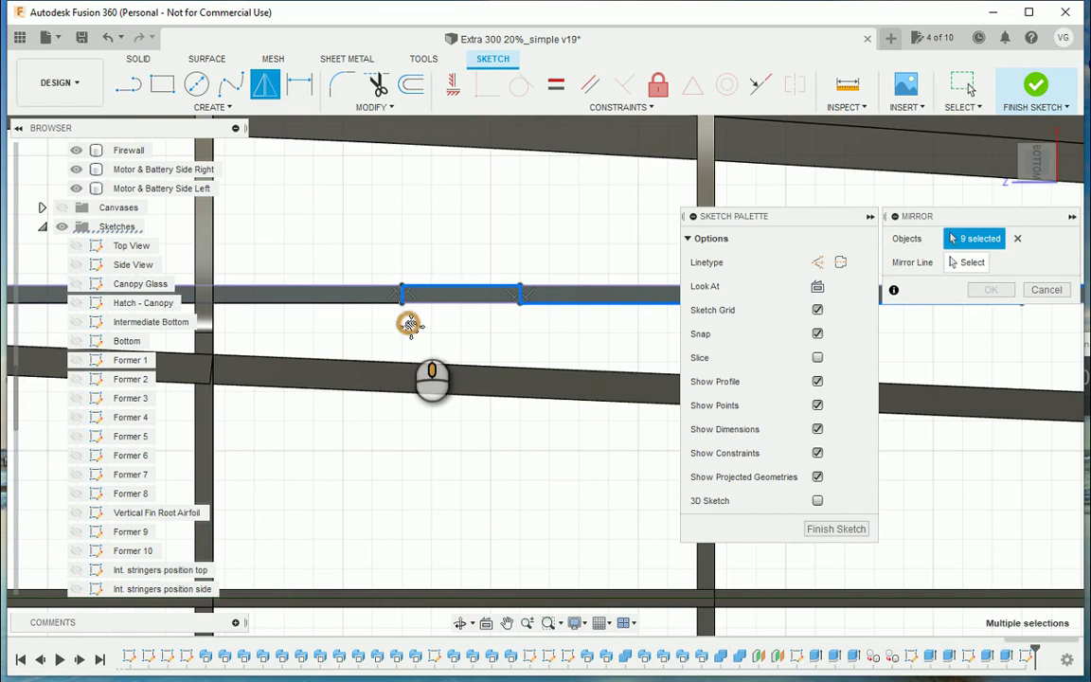
{"action": "mouse_move", "coordinate": [409, 321]}
{"action": "middle_mouse_down"}
{"action": "mouse_move", "coordinate": [672, 353]}
{"action": "mouse_move", "coordinate": [578, 338]}
{"action": "middle_mouse_up"}
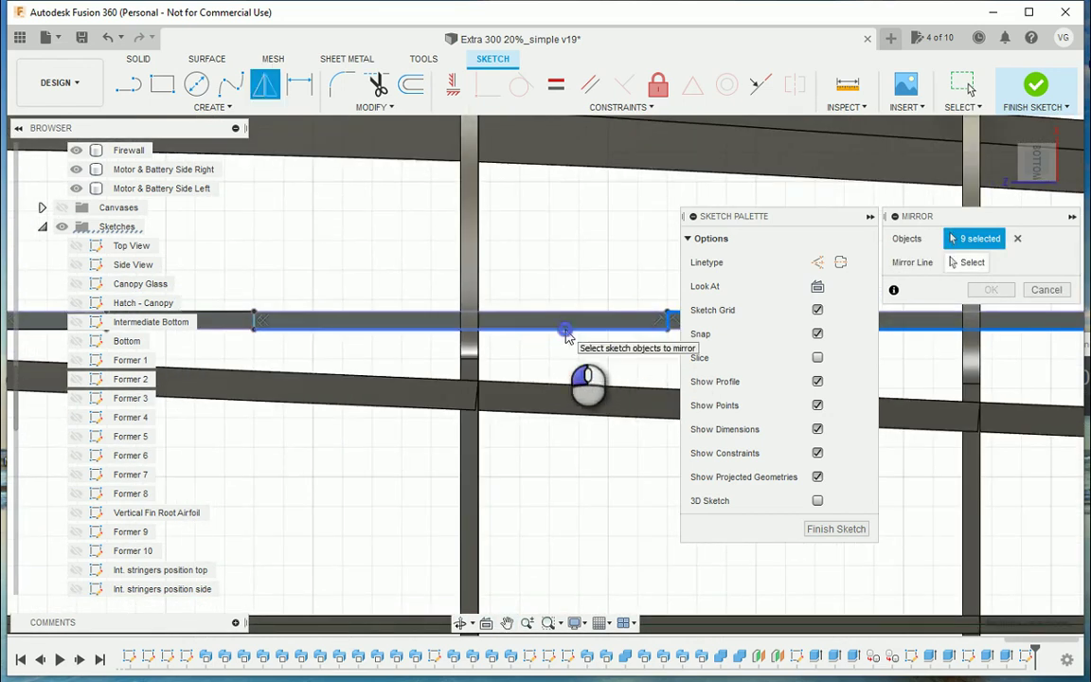
{"action": "left_click", "coordinate": [565, 331]}
Add the two front tabs and the remaining side edge segments up to the front corner to the objects to mirror
{"action": "mouse_move", "coordinate": [306, 359]}
{"action": "middle_mouse_down"}
{"action": "mouse_move", "coordinate": [583, 377]}
{"action": "mouse_move", "coordinate": [545, 357]}
{"action": "middle_mouse_up"}
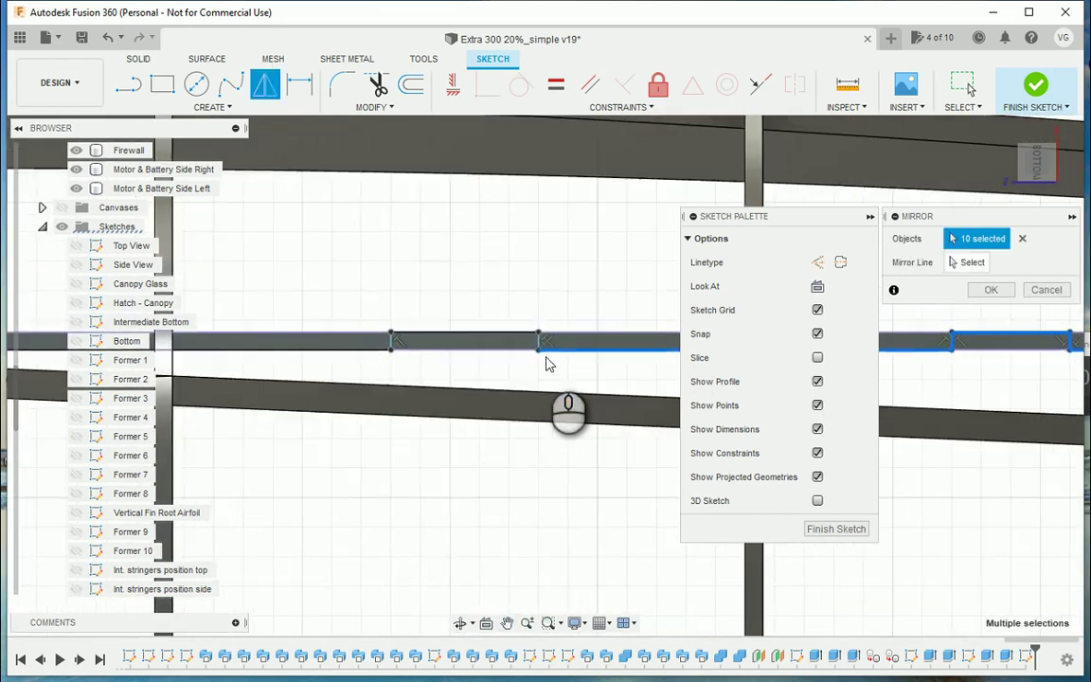
{"action": "left_click", "coordinate": [539, 343]}
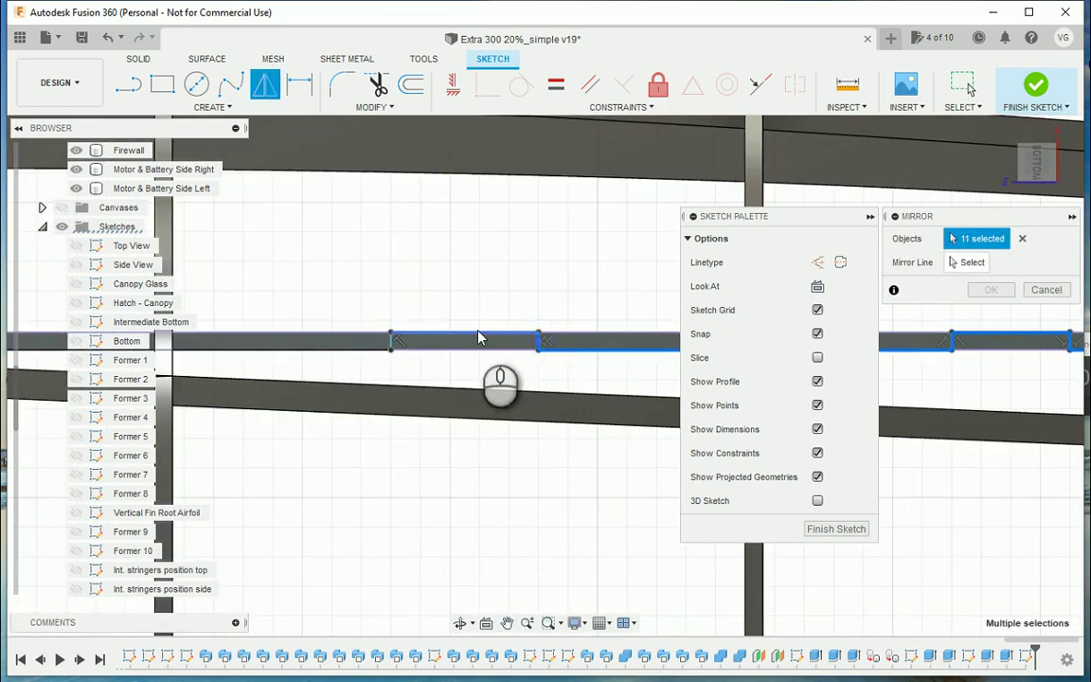
{"action": "left_click", "coordinate": [396, 342]}
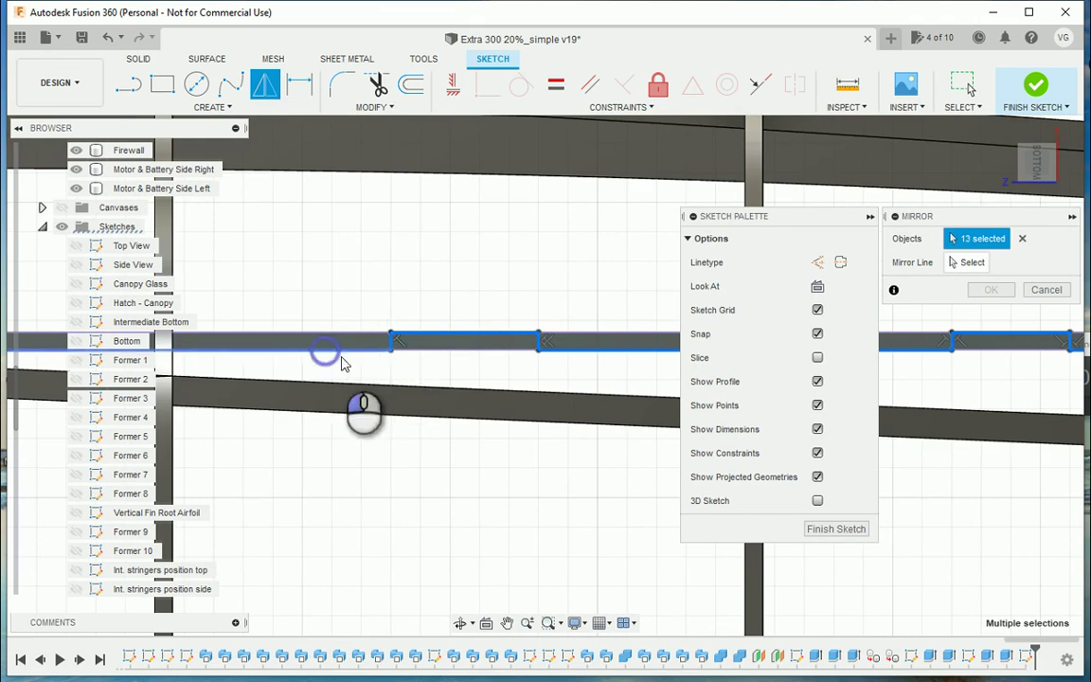
{"action": "mouse_move", "coordinate": [353, 457]}
{"action": "middle_mouse_down"}
{"action": "mouse_move", "coordinate": [608, 473]}
{"action": "mouse_move", "coordinate": [260, 484]}
{"action": "mouse_move", "coordinate": [523, 482]}
{"action": "mouse_move", "coordinate": [457, 367]}
{"action": "middle_mouse_up"}
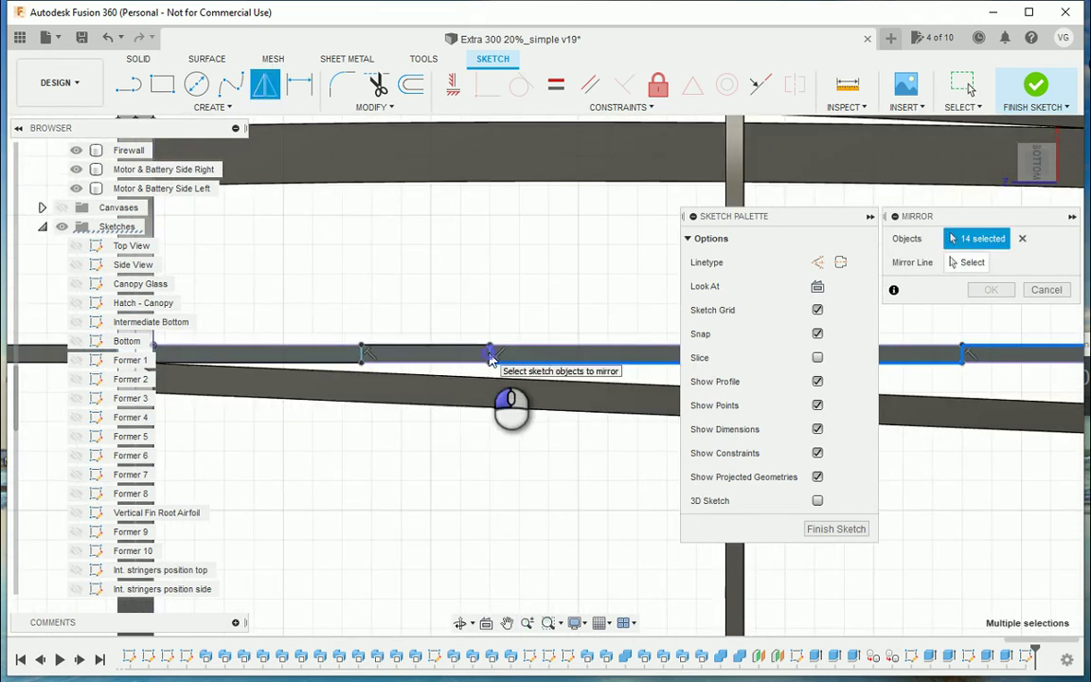
{"action": "left_click_drag", "start_coordinate": [491, 358], "coordinate": [371, 367]}
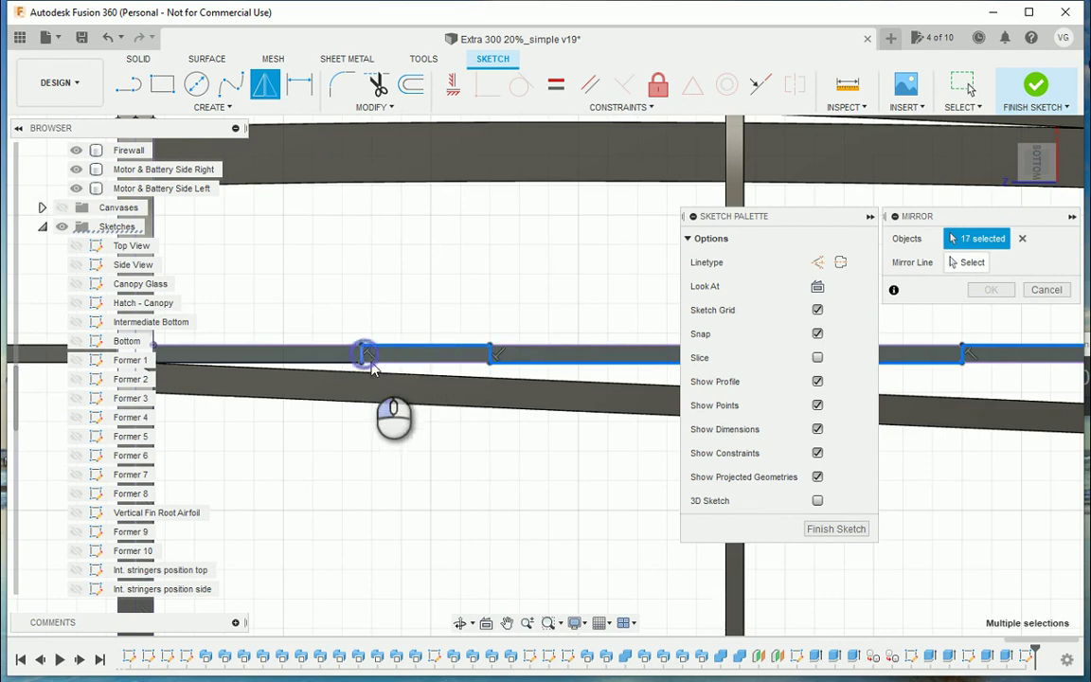
{"action": "middle_click_drag", "start_coordinate": [378, 464], "coordinate": [589, 432]}
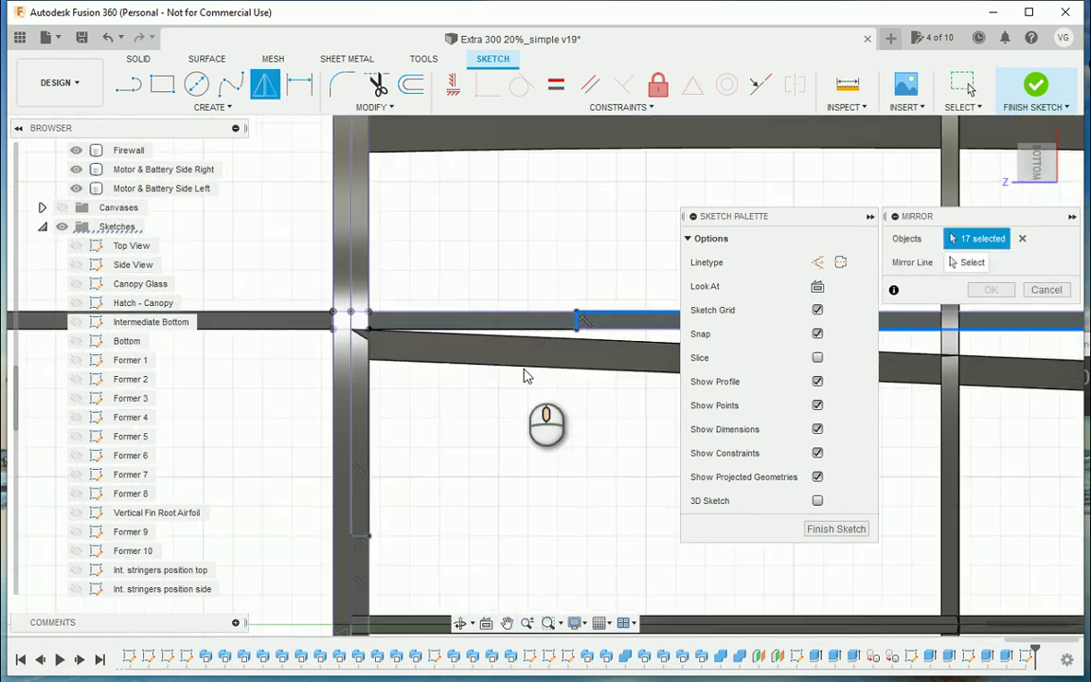
{"action": "left_click", "coordinate": [469, 332]}
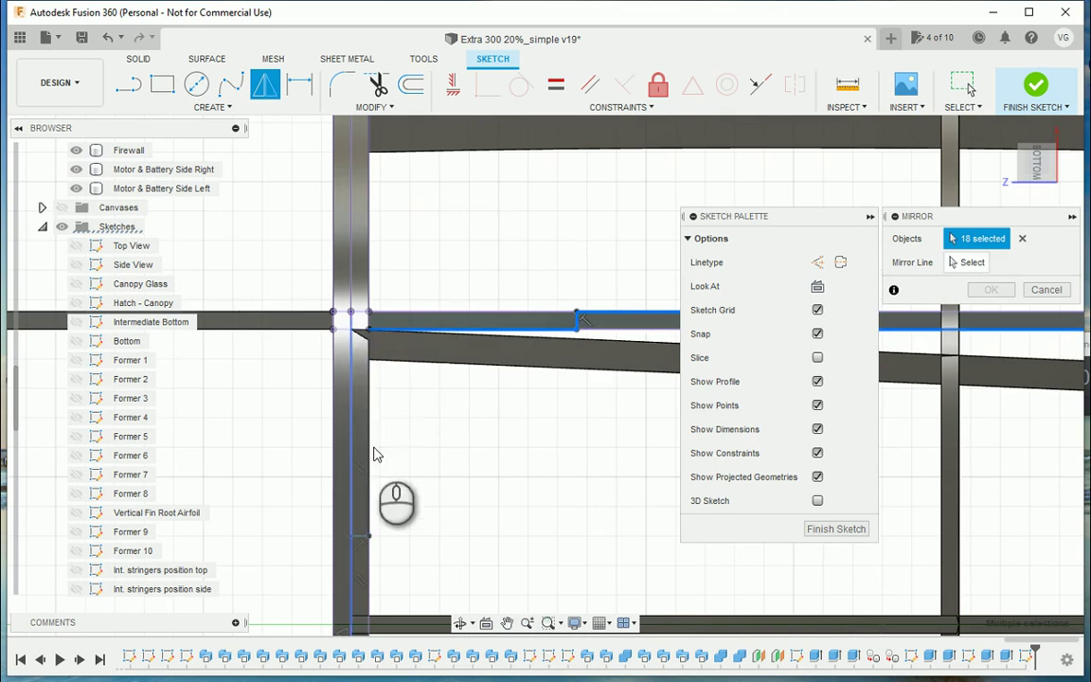
Add the front tab's short edge to the mirror objects and mirror the whole half profile about the fuselage's central Z axis
{"action": "middle_click_drag", "start_coordinate": [405, 542], "coordinate": [410, 408]}
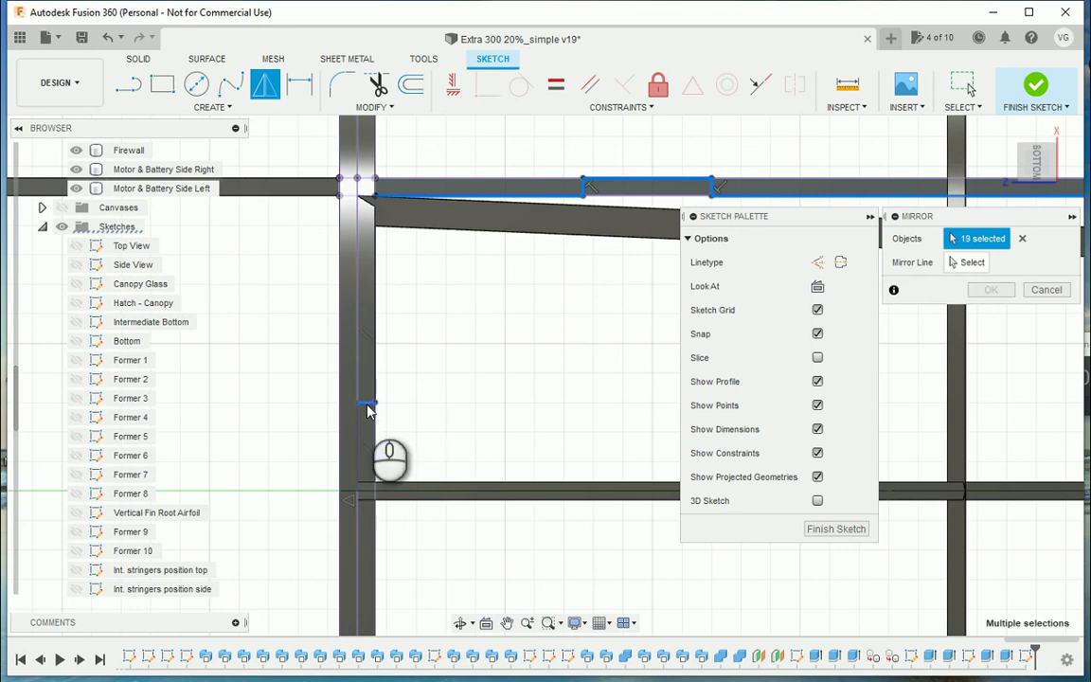
{"action": "left_click", "coordinate": [975, 264]}
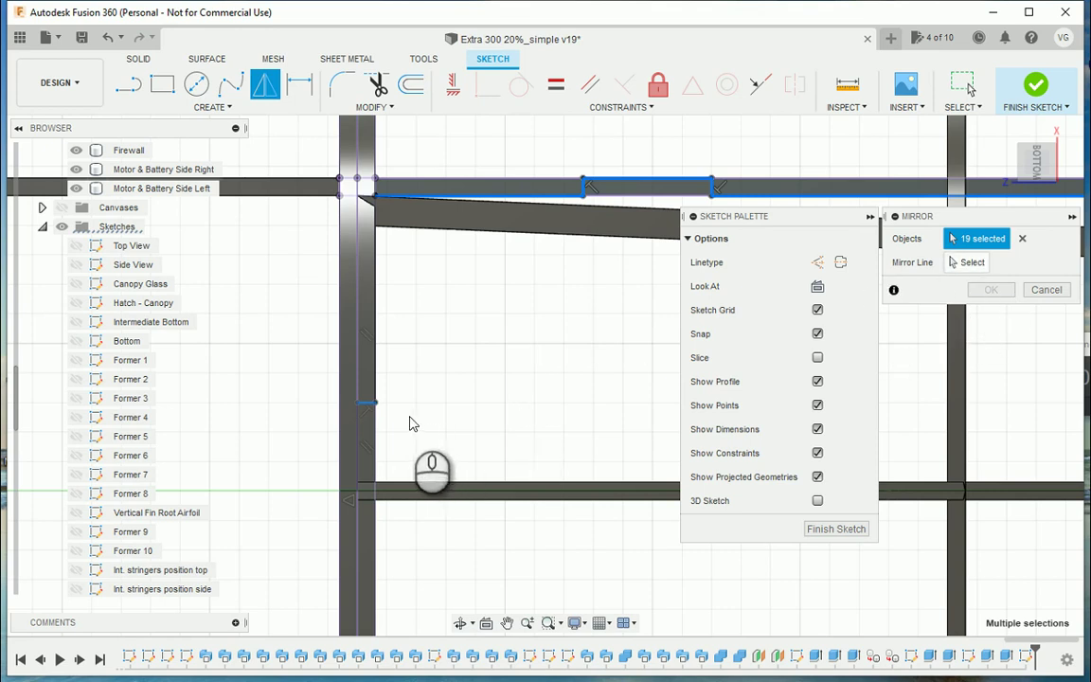
{"action": "scroll", "coordinate": [504, 402], "scroll_direction": "down", "scroll_amount": 3}
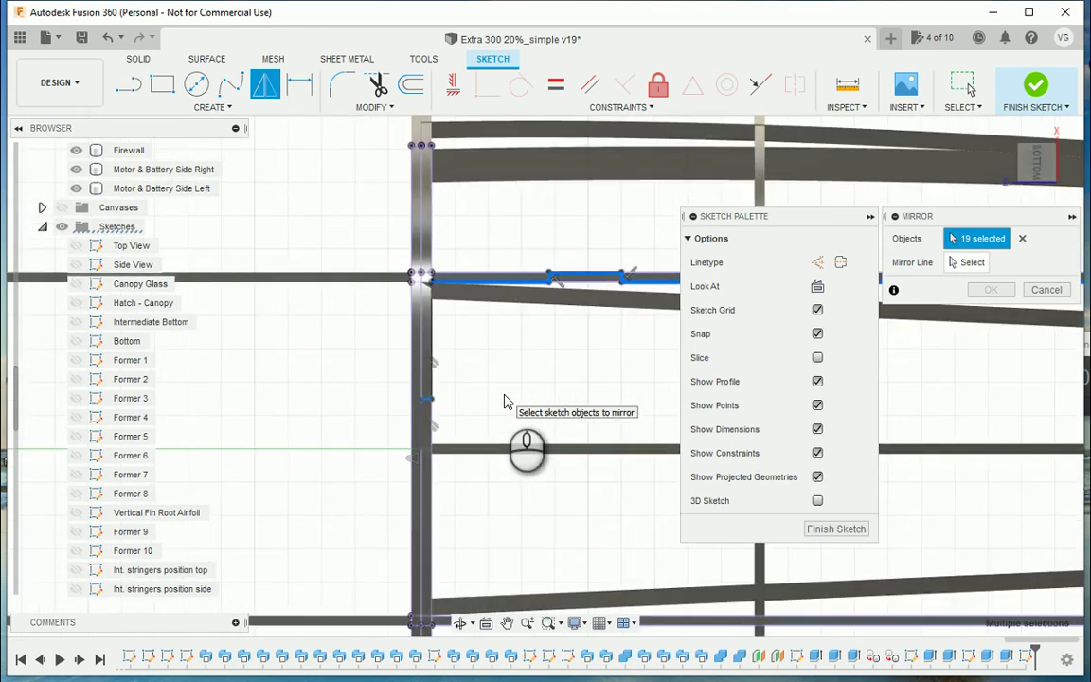
{"action": "scroll", "coordinate": [504, 402], "scroll_direction": "down", "scroll_amount": 2}
{"action": "scroll", "coordinate": [504, 401], "scroll_direction": "down", "scroll_amount": 1}
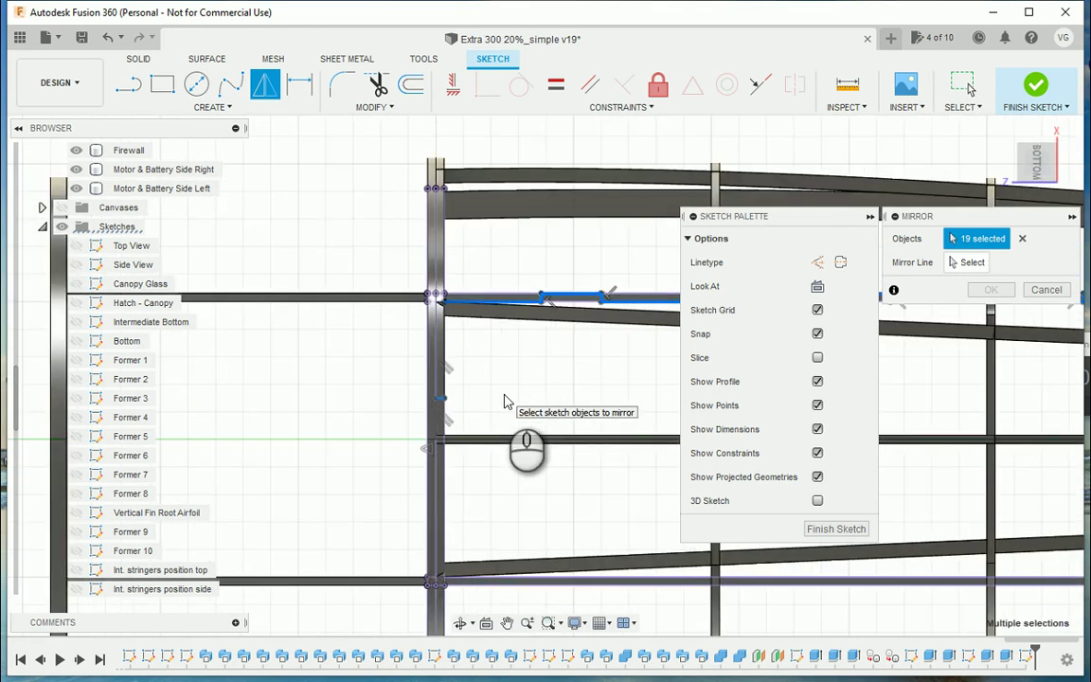
{"action": "scroll", "coordinate": [504, 401], "scroll_direction": "down", "scroll_amount": 2}
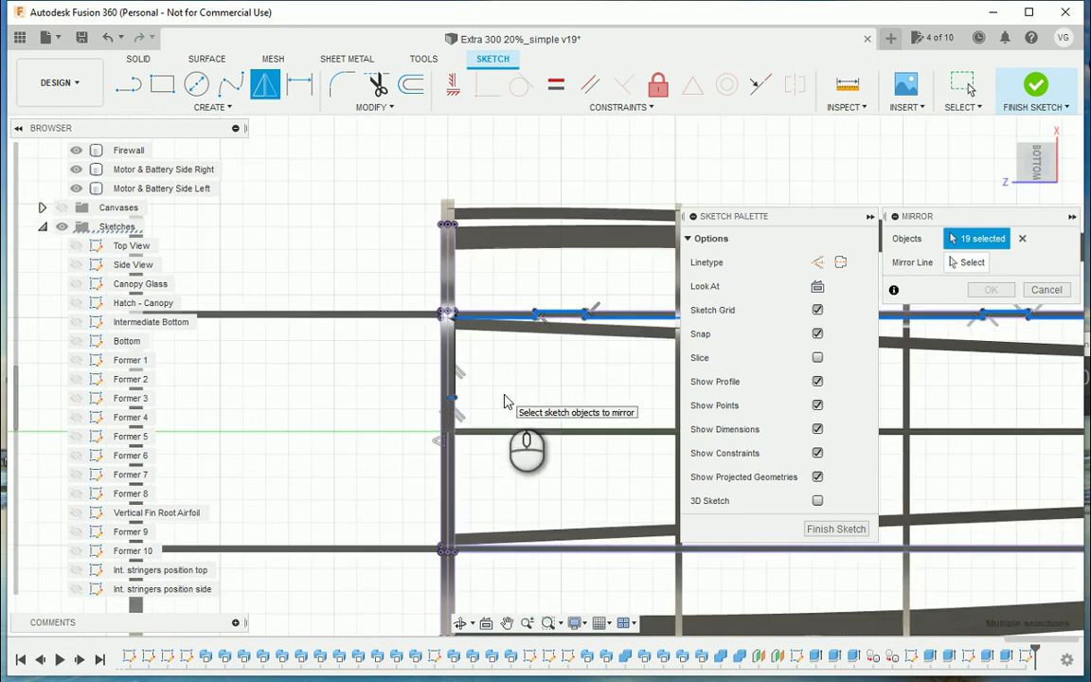
{"action": "left_click", "coordinate": [969, 262]}
{"action": "middle_click_drag", "start_coordinate": [325, 431], "coordinate": [493, 393]}
{"action": "scroll", "coordinate": [417, 394], "scroll_direction": "down", "scroll_amount": 5}
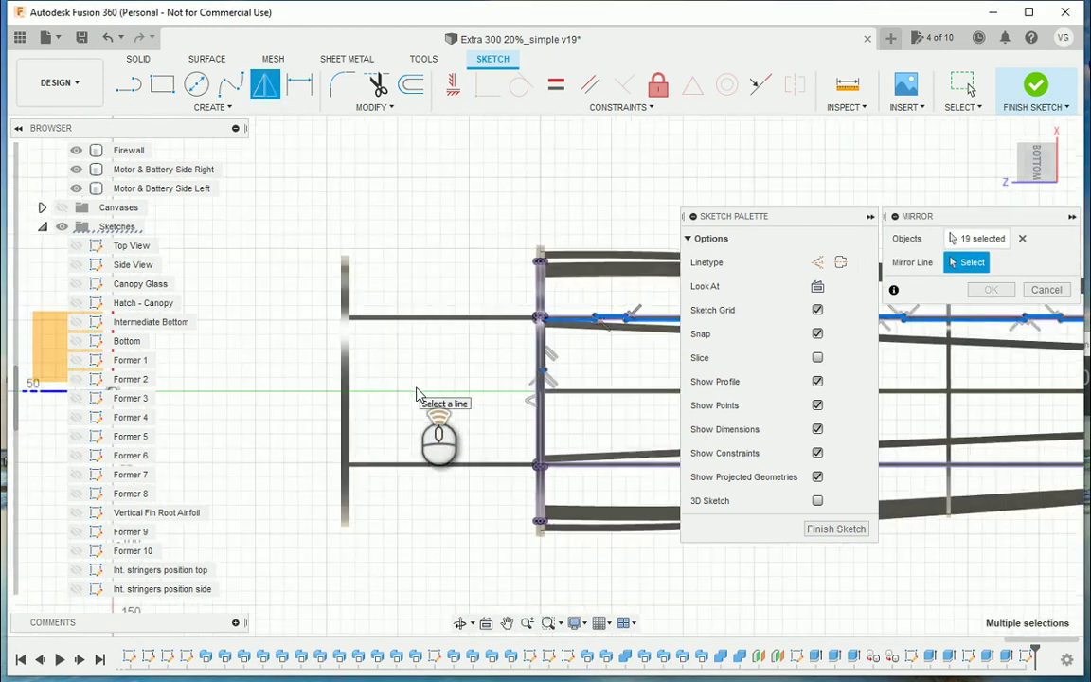
{"action": "left_click", "coordinate": [201, 390]}
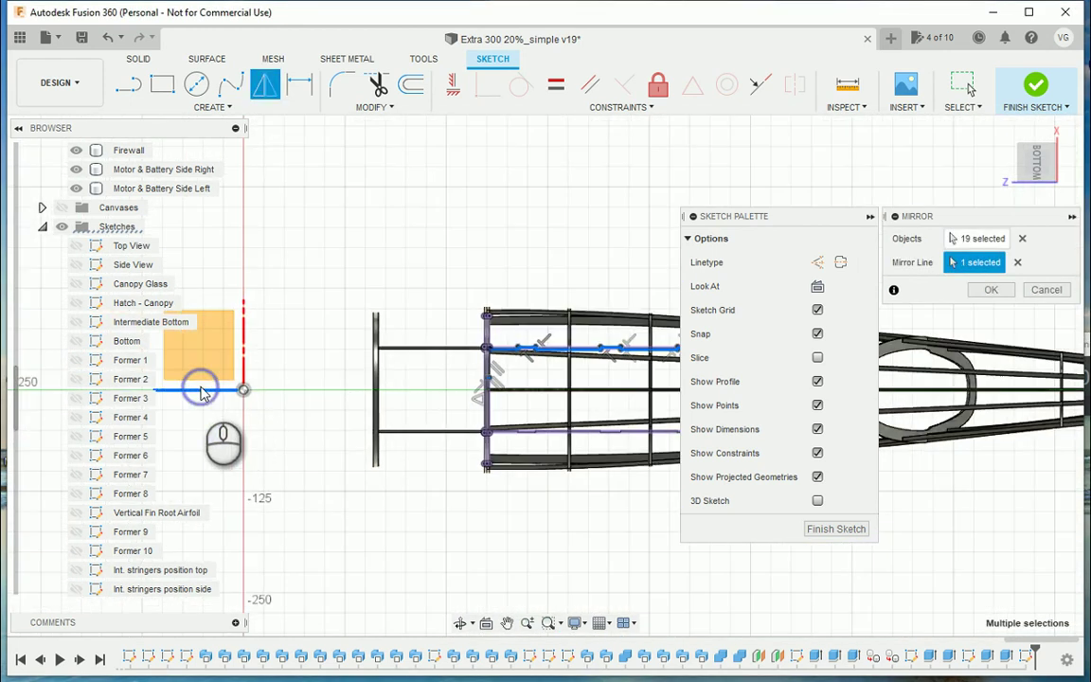
{"action": "left_click", "coordinate": [988, 289]}
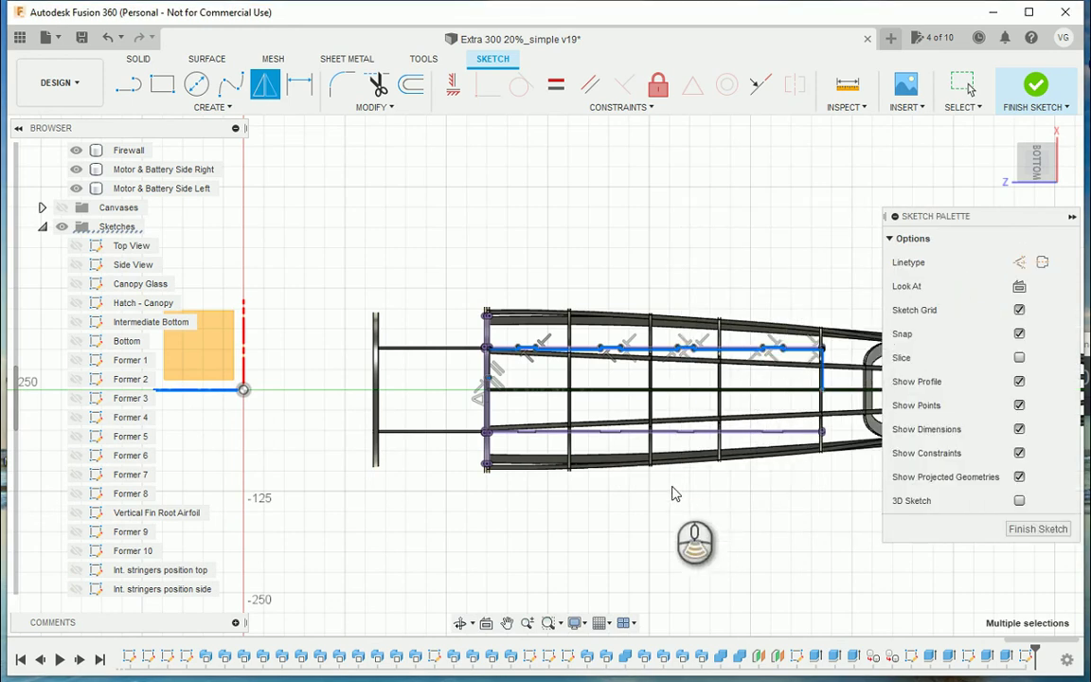
{"action": "left_click", "coordinate": [674, 493]}
{"action": "scroll", "coordinate": [676, 494], "scroll_direction": "up", "scroll_amount": 3}
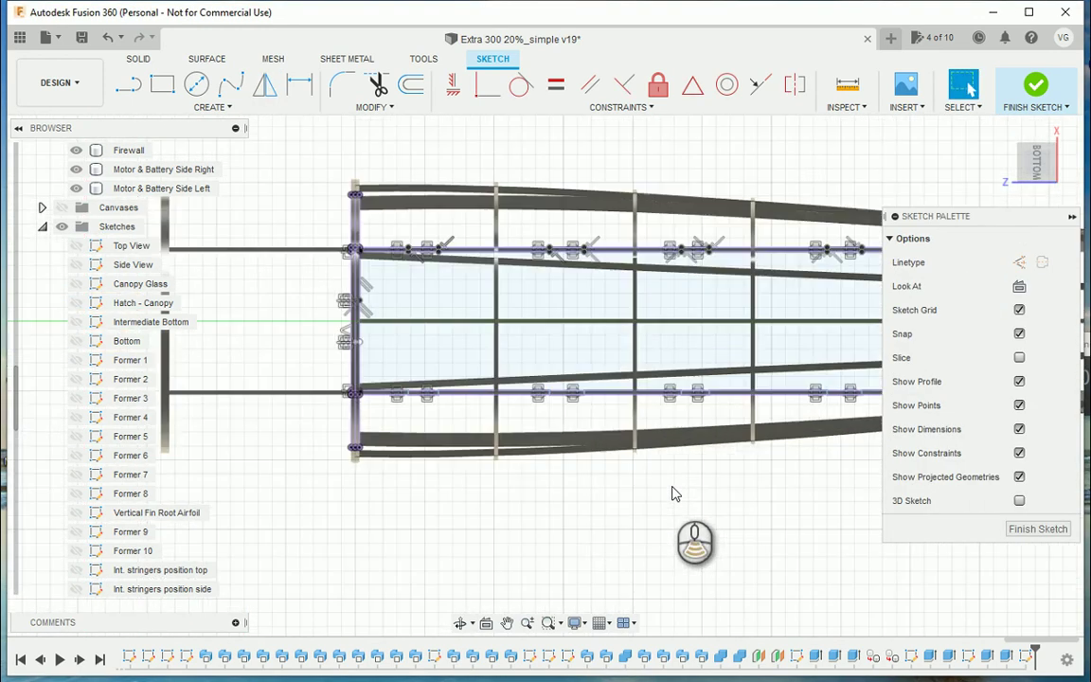
Finish the plate sketch
{"action": "left_click", "coordinate": [505, 152]}
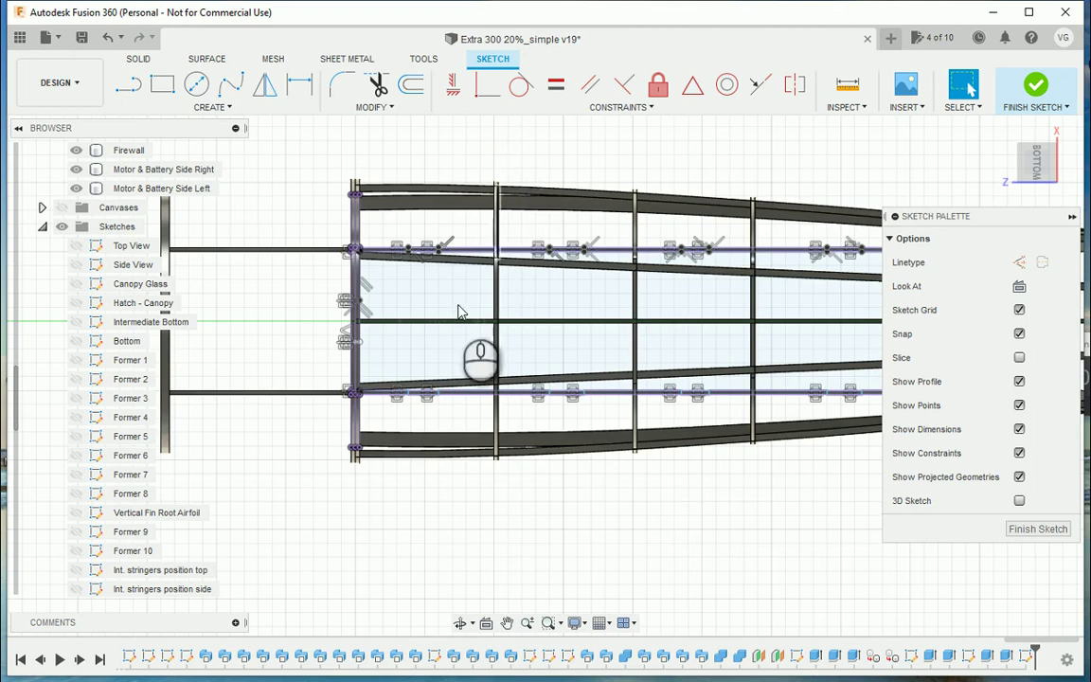
{"action": "left_click", "coordinate": [164, 85]}
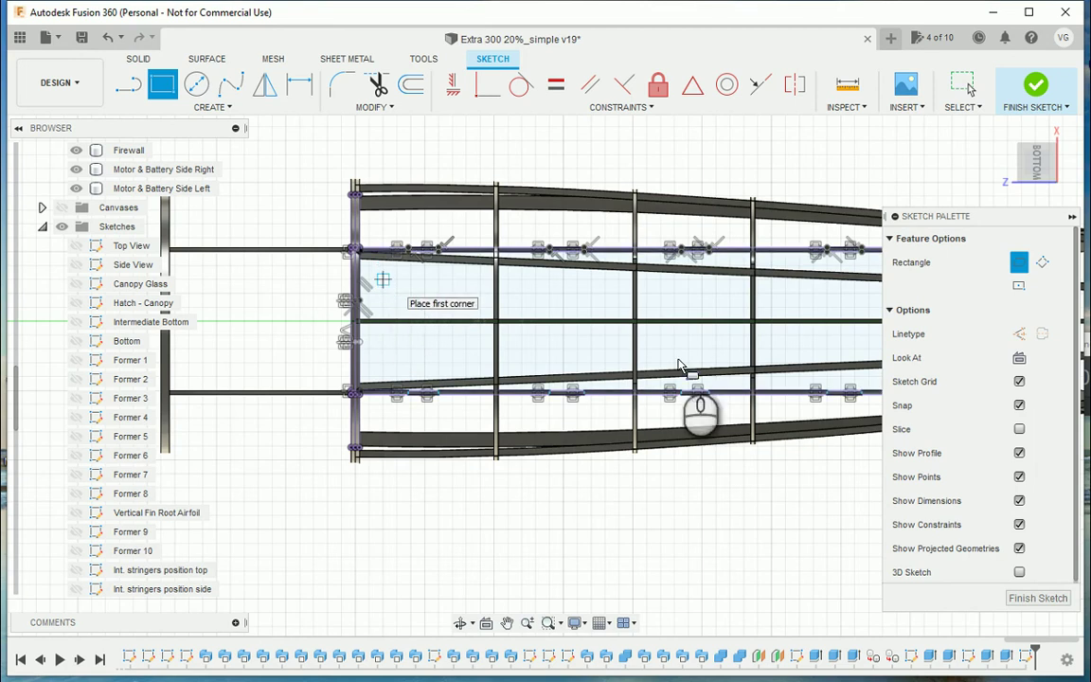
{"action": "left_click", "coordinate": [1038, 598]}
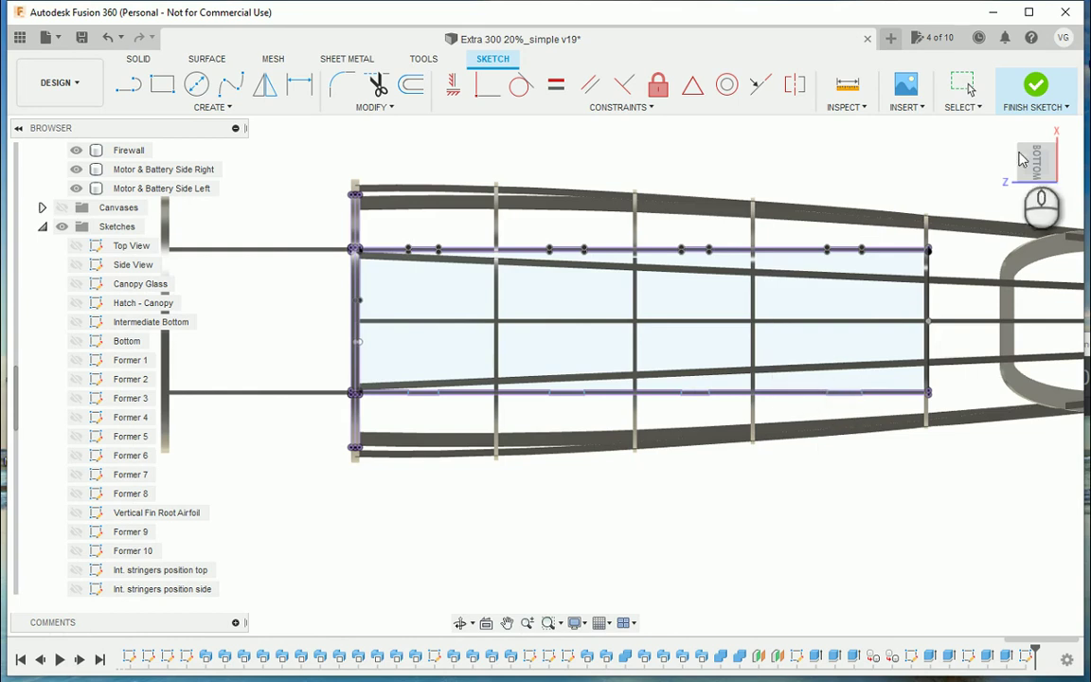
{"action": "left_click_drag", "start_coordinate": [1023, 151], "coordinate": [1034, 148]}
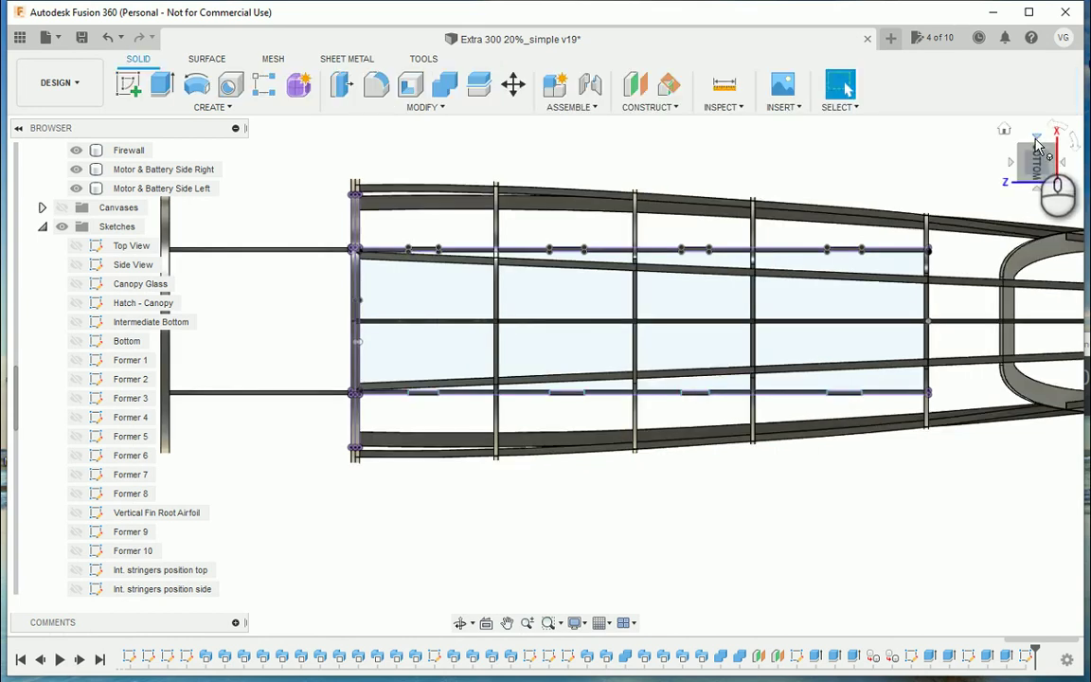
Start an Extrude with the plate's main area, its front tab and the foremost side tabs on both sides
{"action": "left_click", "coordinate": [161, 88]}
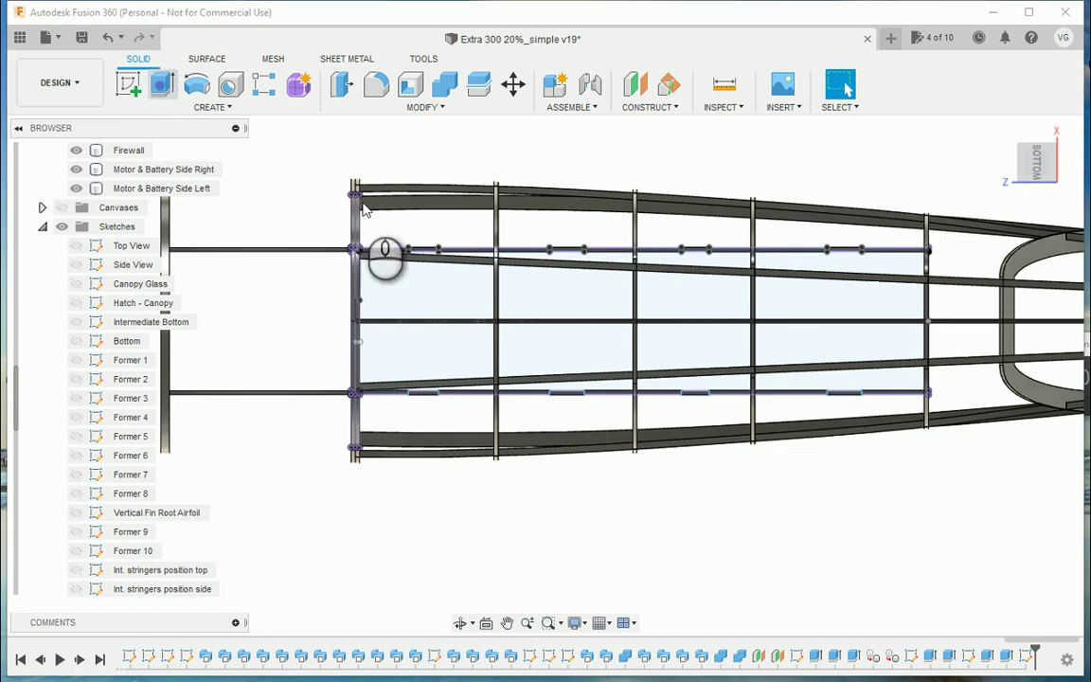
{"action": "left_click", "coordinate": [558, 308]}
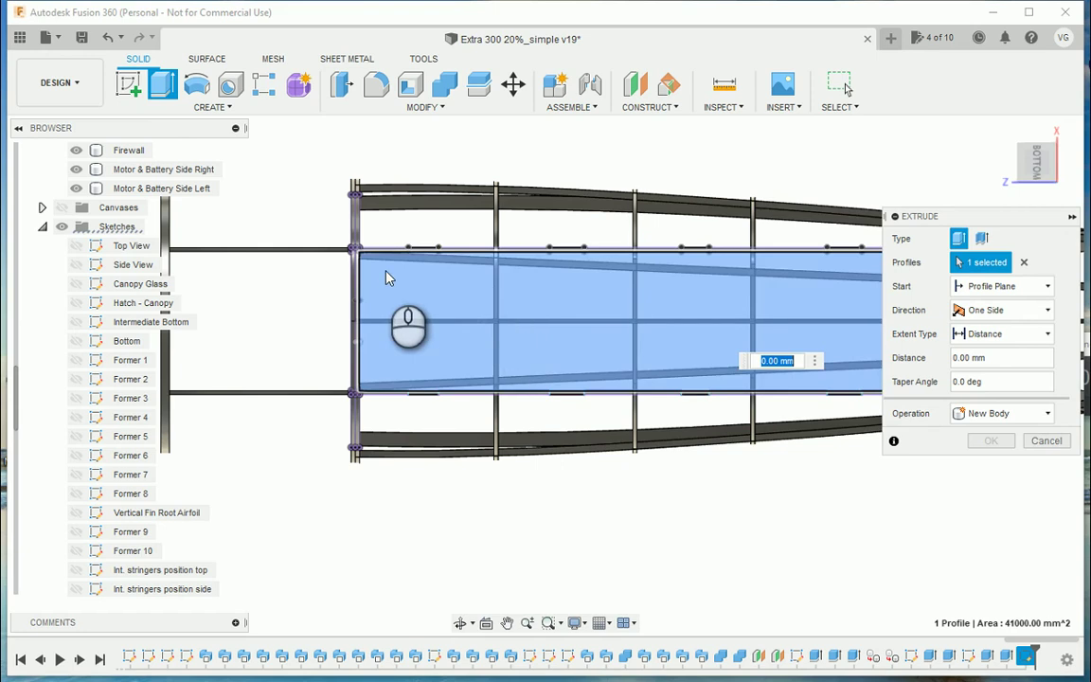
{"action": "scroll", "coordinate": [385, 277], "scroll_direction": "up", "scroll_amount": 5}
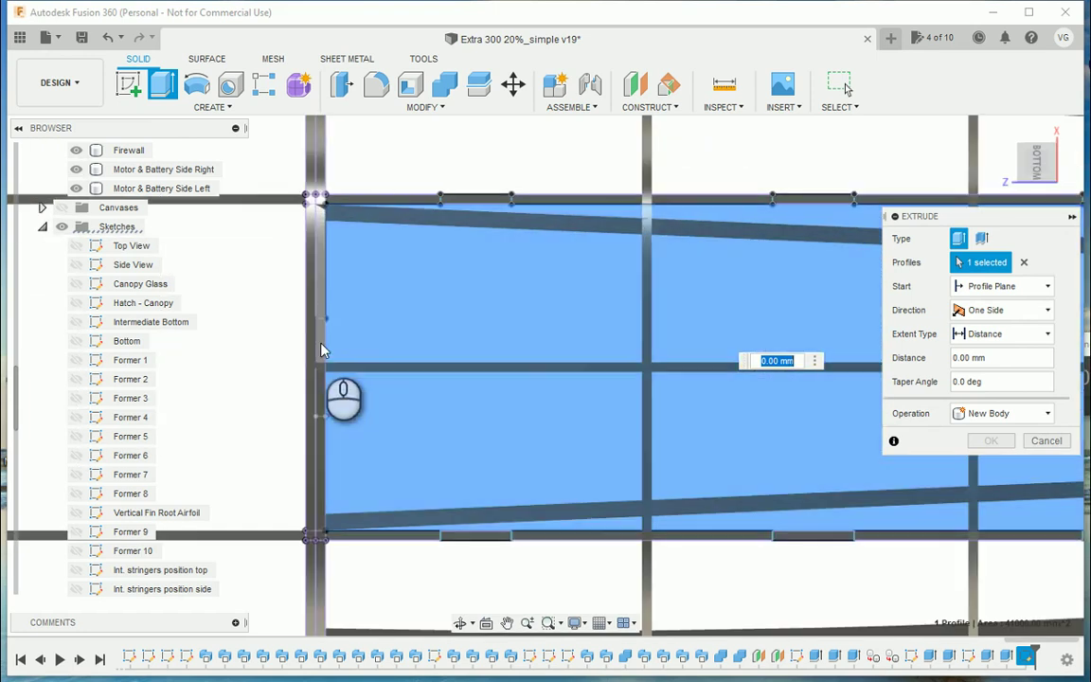
{"action": "mouse_move", "coordinate": [322, 351]}
{"action": "left_mouse_down"}
{"action": "mouse_move", "coordinate": [293, 305]}
{"action": "mouse_move", "coordinate": [320, 352]}
{"action": "left_mouse_up"}
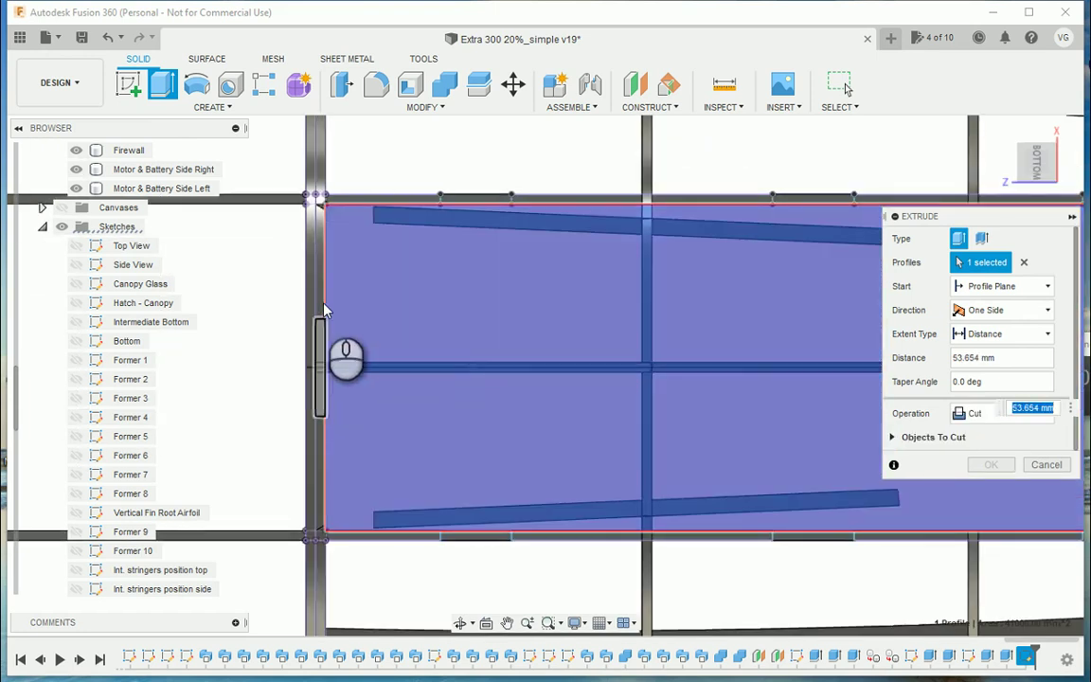
{"action": "left_click", "coordinate": [320, 351]}
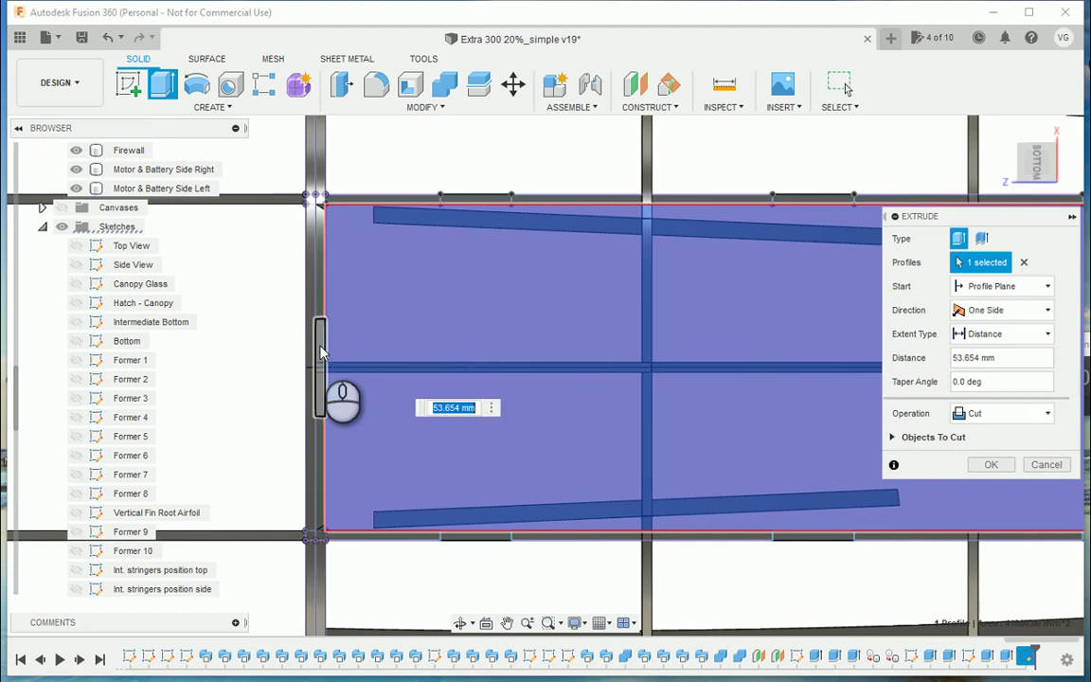
{"action": "left_click", "coordinate": [320, 352]}
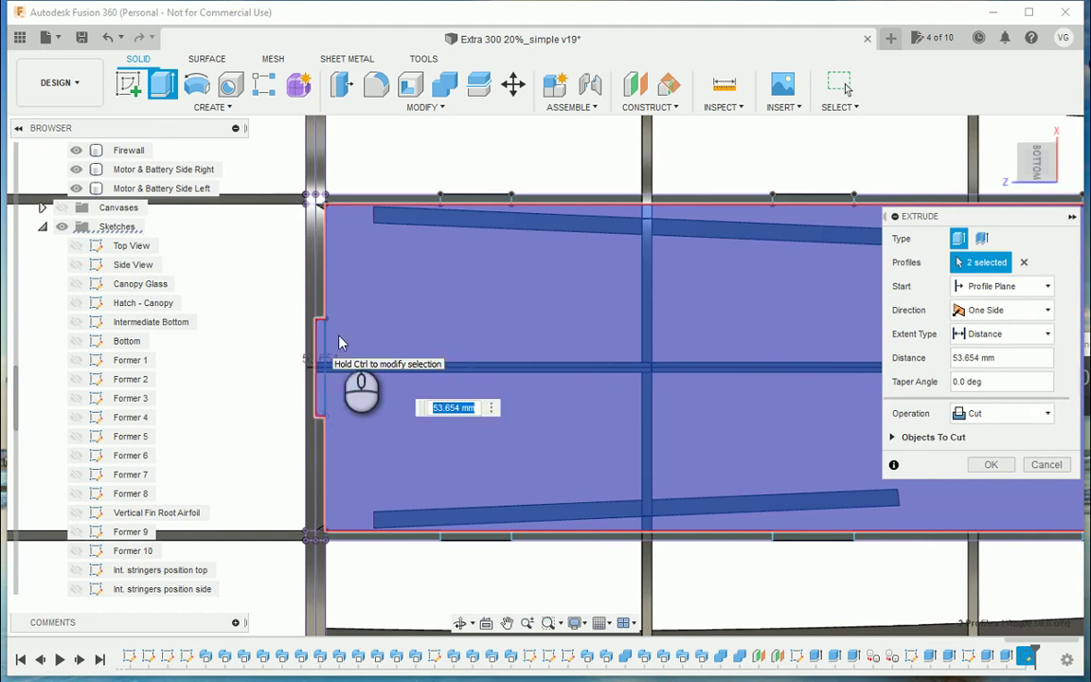
{"action": "left_click", "coordinate": [472, 200]}
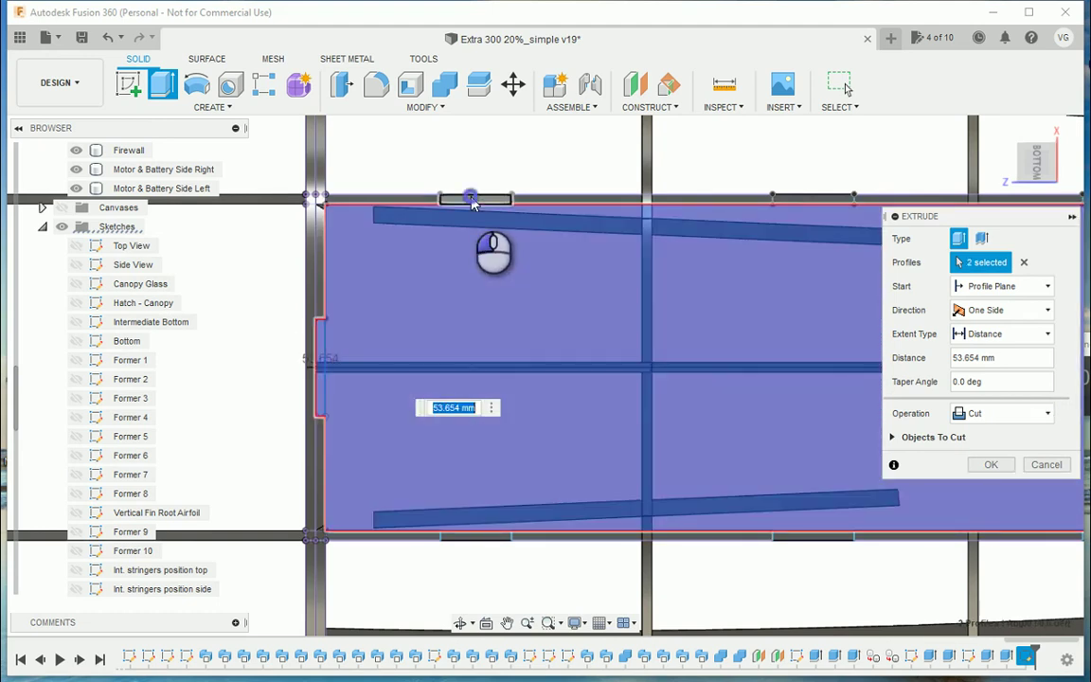
{"action": "left_click", "coordinate": [487, 539]}
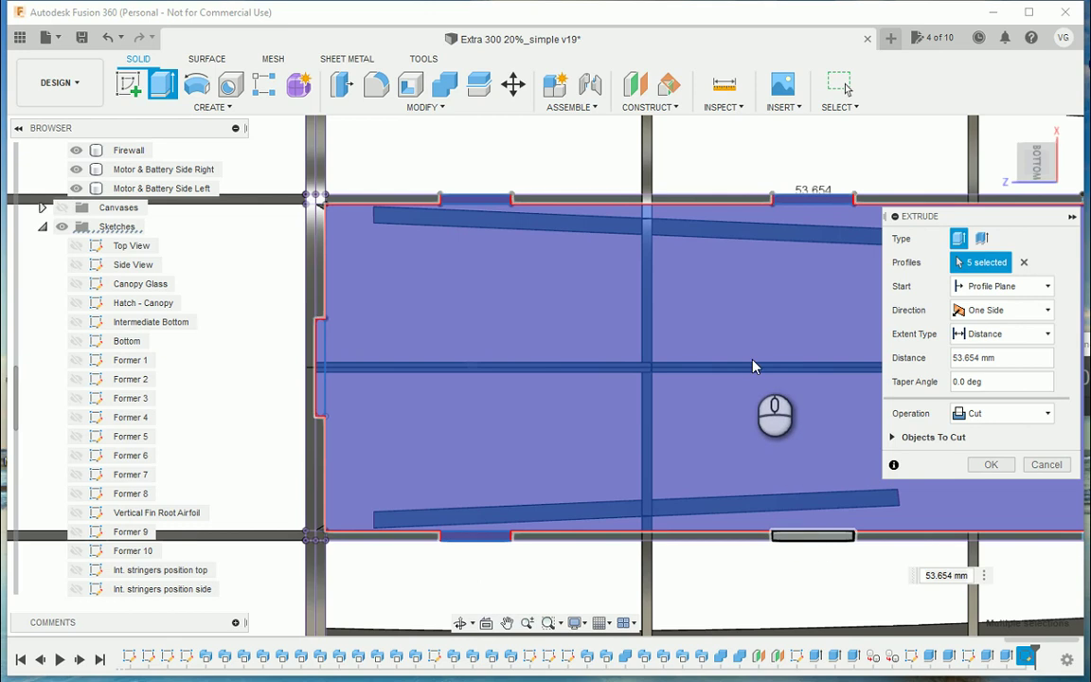
Add the remaining side tabs back to the rearmost pair, on both sides of the plate, to the Extrude profiles
{"action": "middle_click_drag", "start_coordinate": [713, 358], "coordinate": [379, 375]}
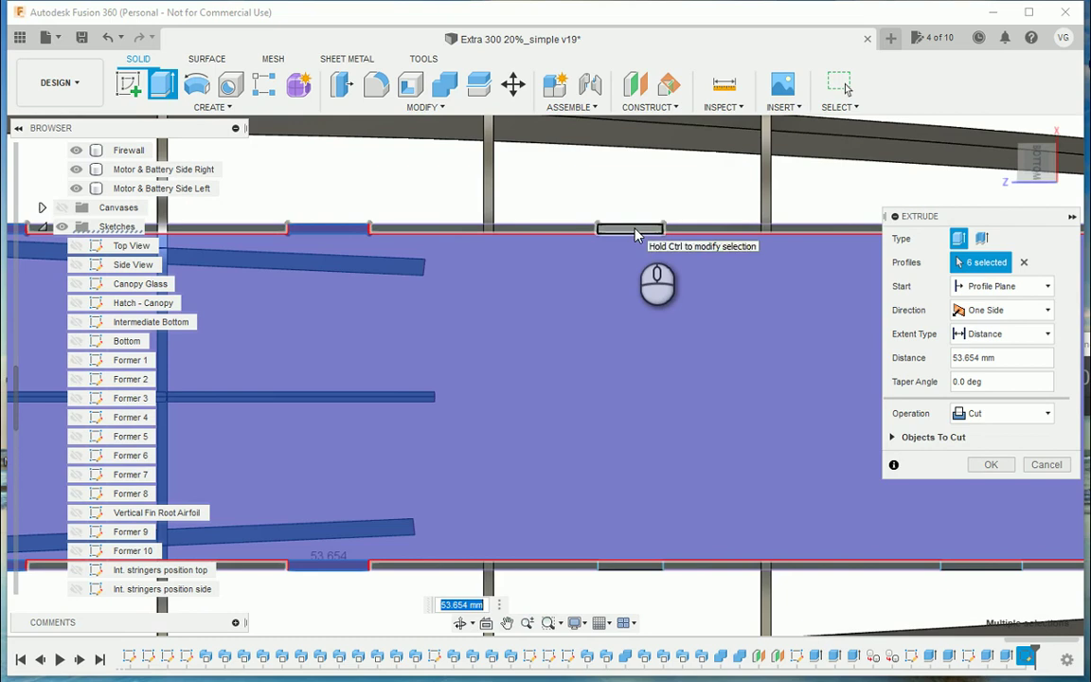
{"action": "left_click", "coordinate": [631, 228]}
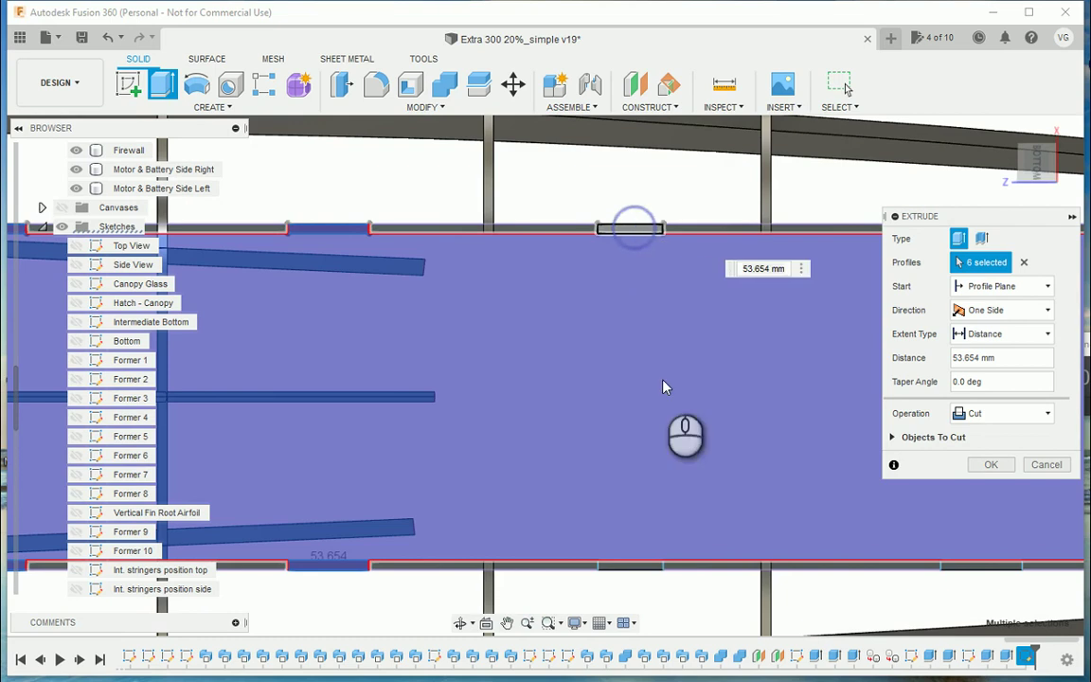
{"action": "left_click", "coordinate": [639, 568]}
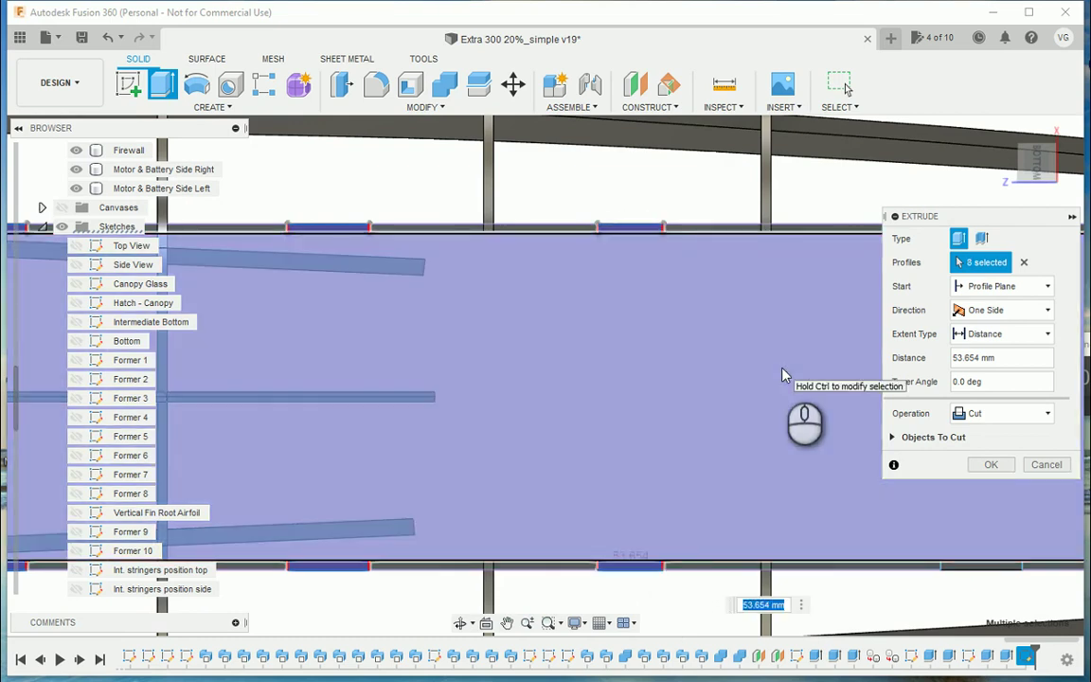
{"action": "middle_click_drag", "start_coordinate": [784, 375], "coordinate": [487, 382]}
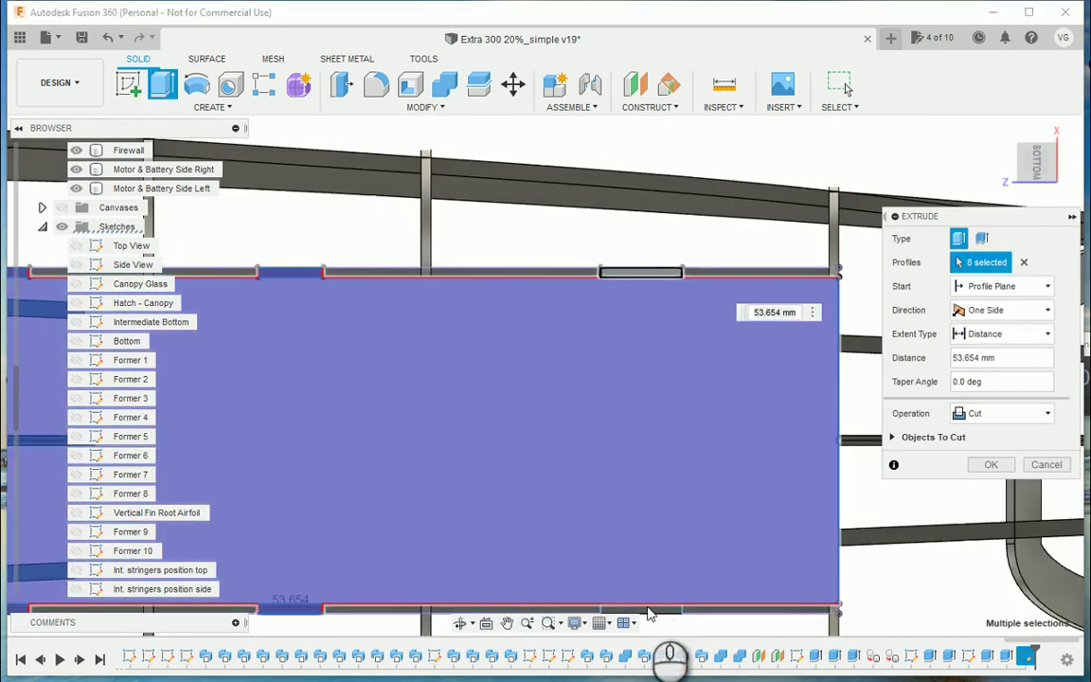
{"action": "left_click", "coordinate": [649, 611]}
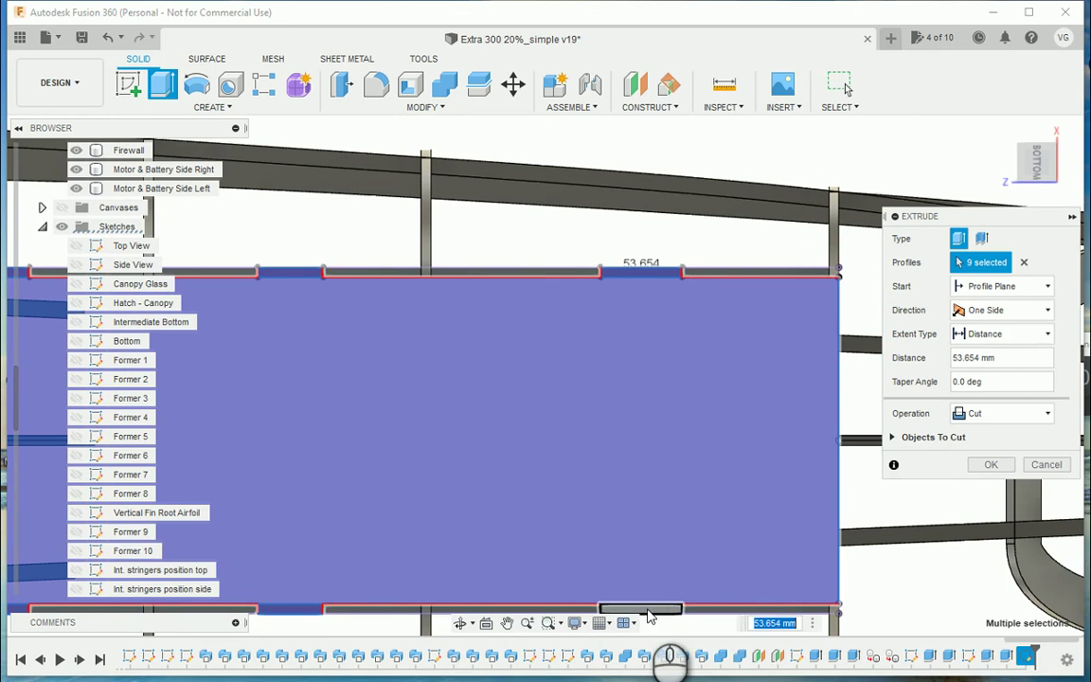
{"action": "left_click", "coordinate": [649, 610]}
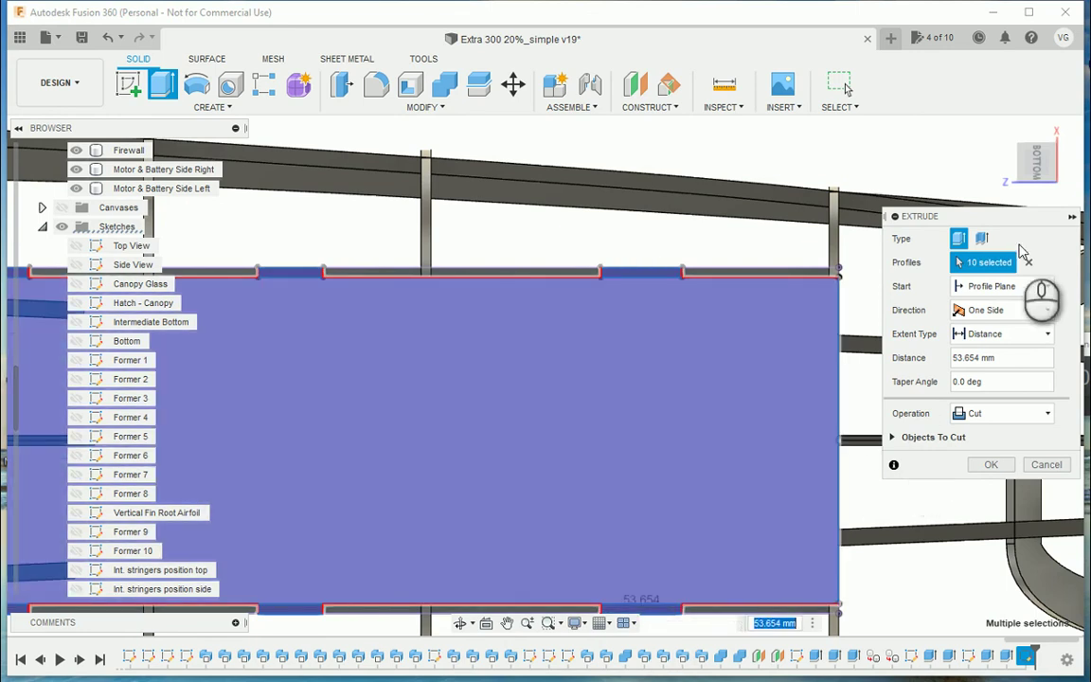
Extrude the selected plate and tab profiles a distance of -3 mm with the Cut operation
{"action": "left_click_drag", "start_coordinate": [1038, 160], "coordinate": [1041, 142]}
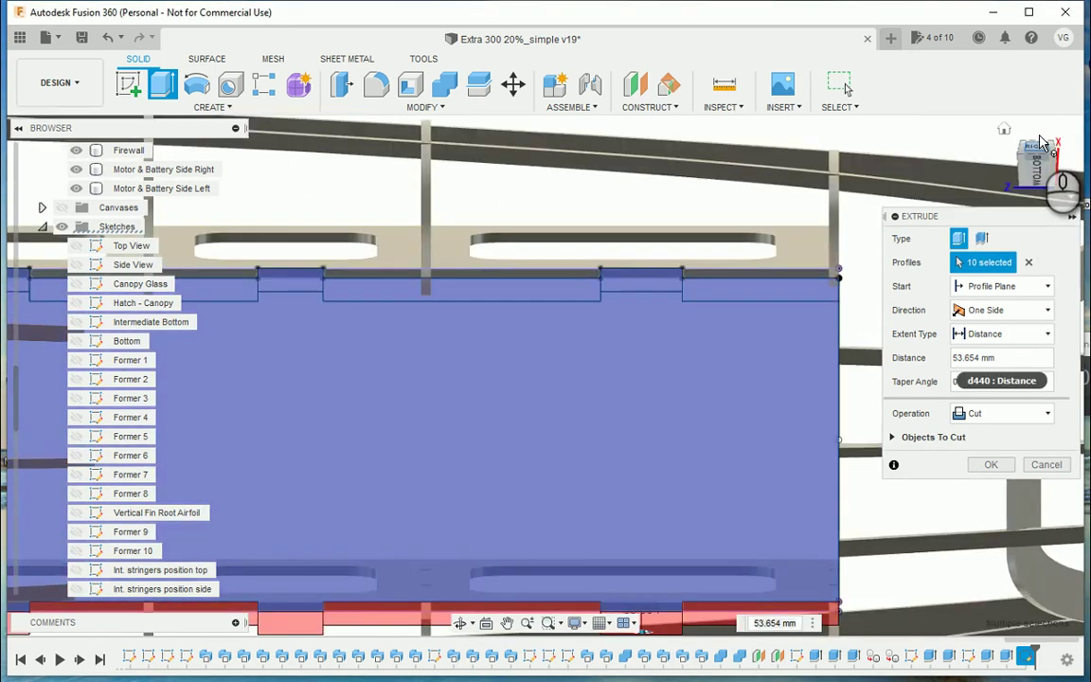
{"action": "left_click", "coordinate": [1040, 141]}
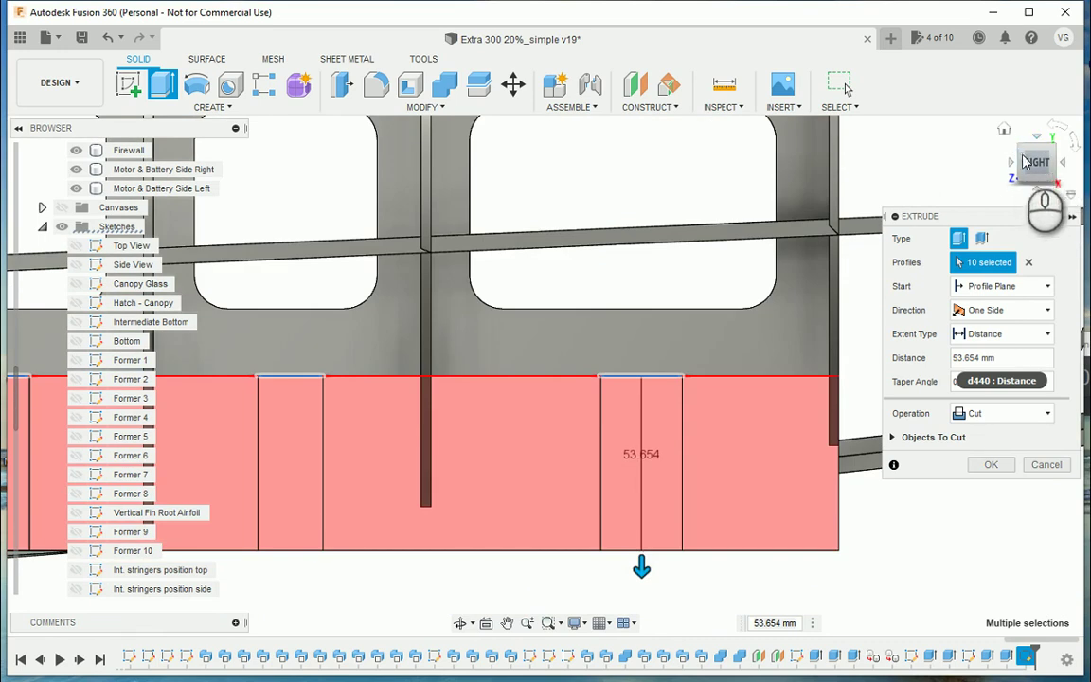
{"action": "left_click", "coordinate": [1021, 151]}
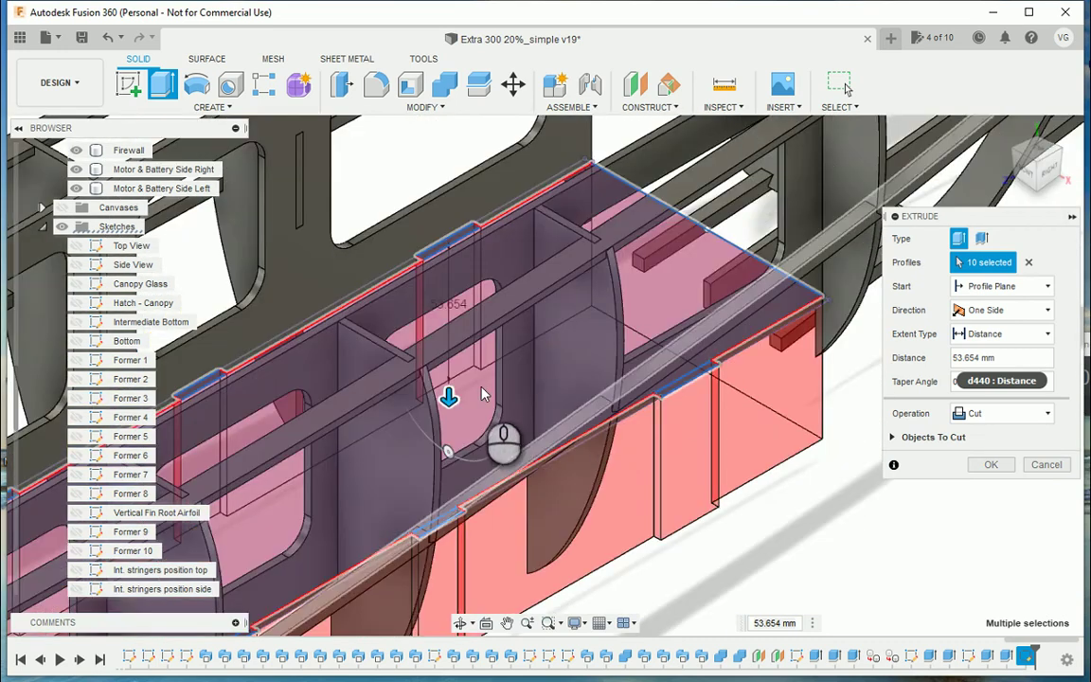
{"action": "left_click_drag", "start_coordinate": [445, 396], "coordinate": [446, 150]}
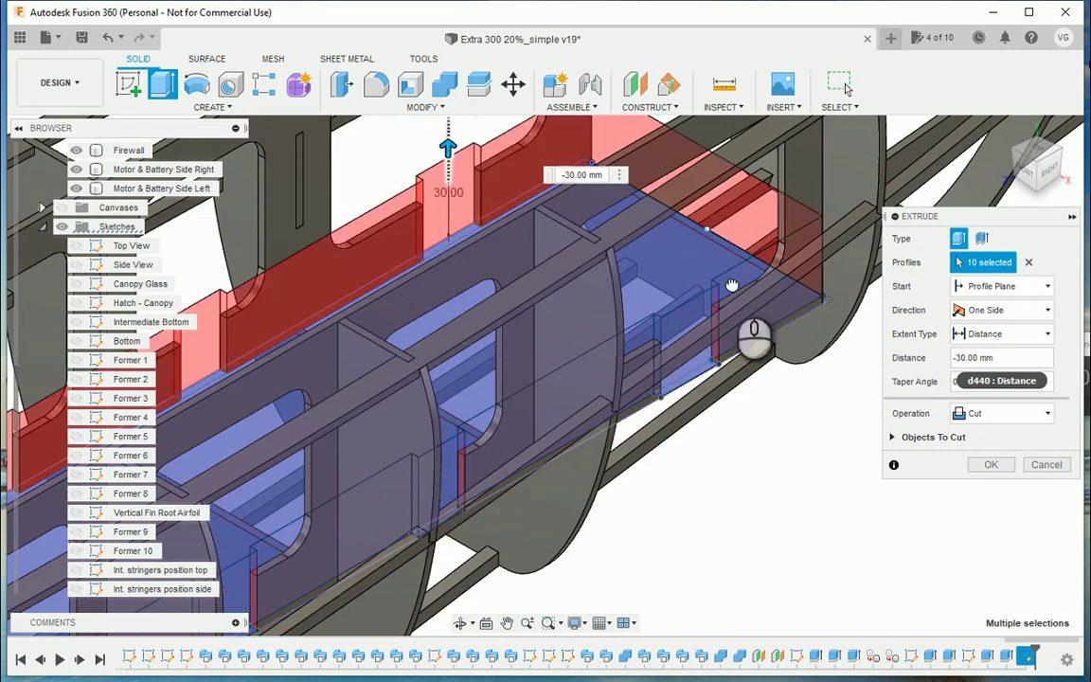
{"action": "double_click", "coordinate": [963, 356]}
{"action": "type", "text": "40"}
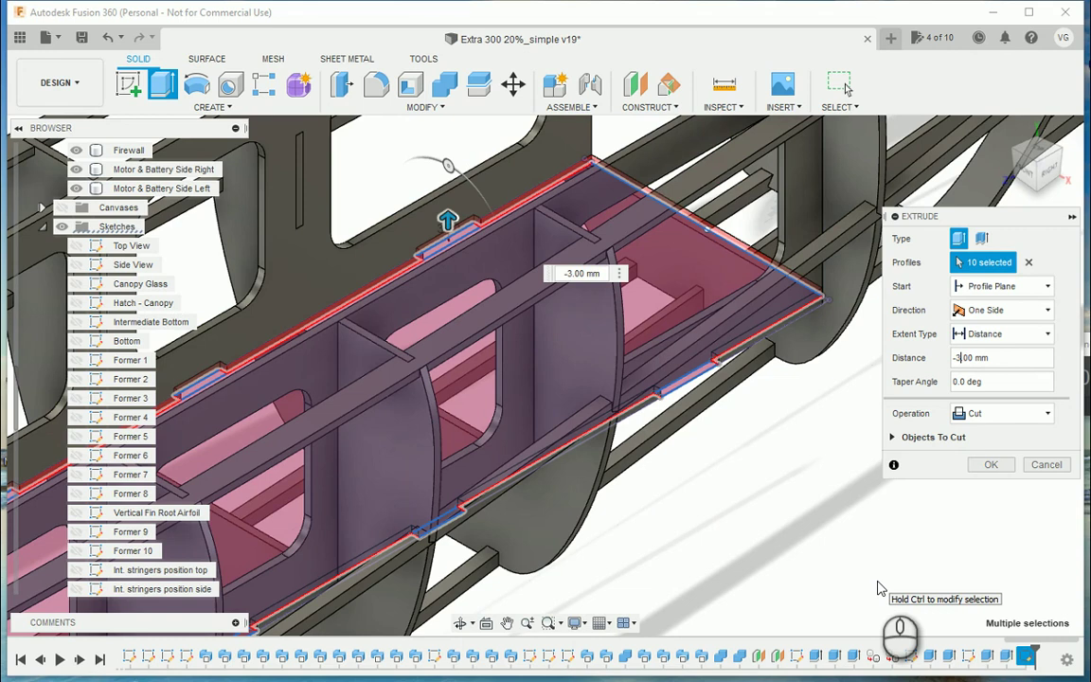
{"action": "left_click", "coordinate": [991, 464]}
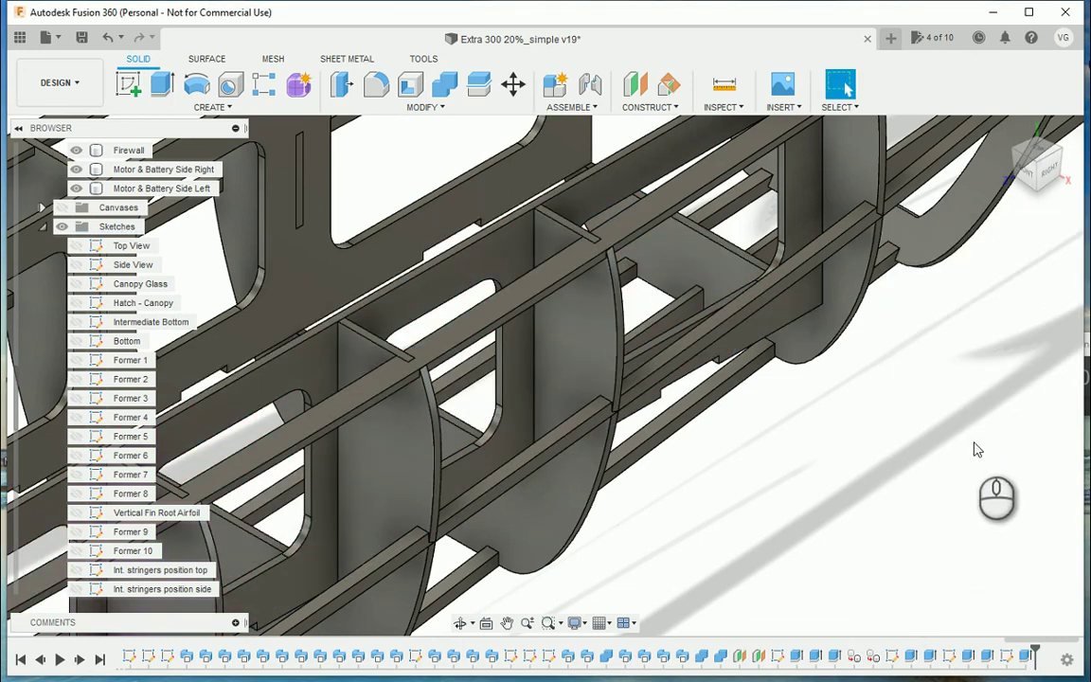
{"action": "mouse_move", "coordinate": [1040, 171]}
{"action": "left_mouse_down"}
{"action": "mouse_move", "coordinate": [1020, 165]}
{"action": "mouse_move", "coordinate": [1036, 159]}
{"action": "mouse_move", "coordinate": [1062, 193]}
{"action": "left_mouse_up"}
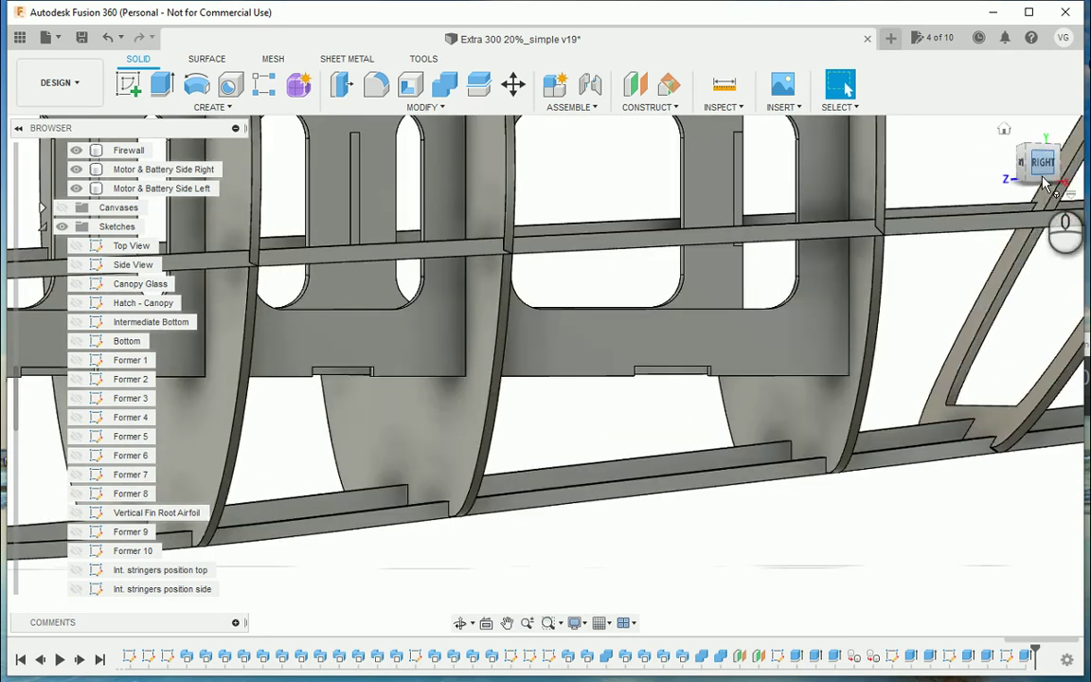
{"action": "left_click", "coordinate": [1044, 183]}
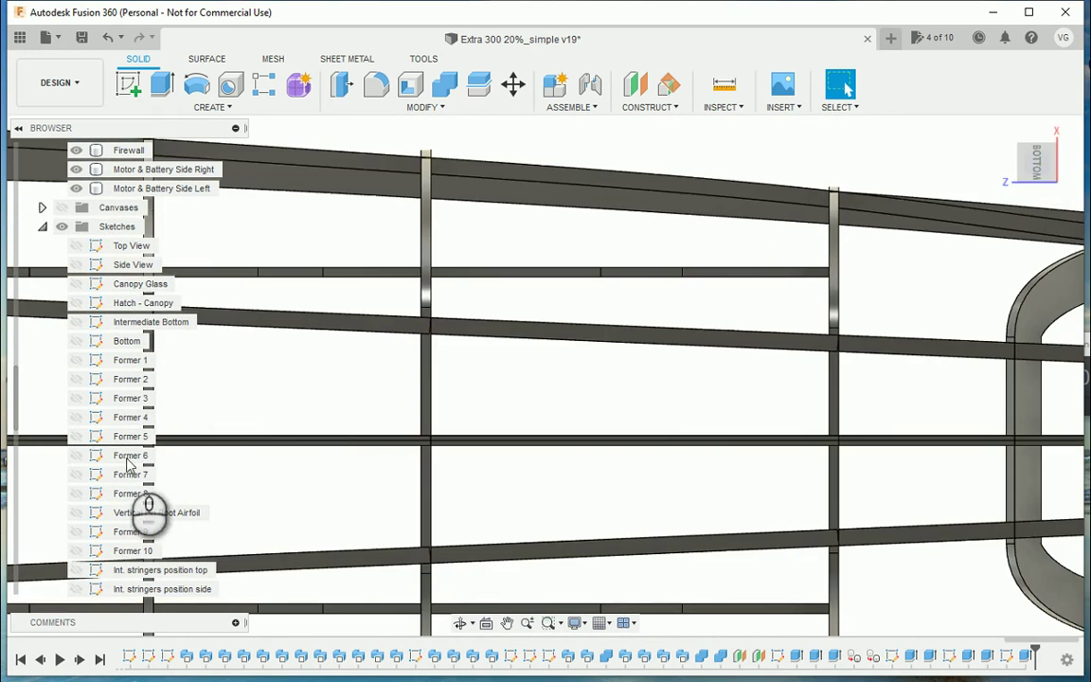
Make the plate's sketch, Sketch57, visible and rename it as Motor & Battery Box Bottom
{"action": "scroll", "coordinate": [107, 480], "scroll_direction": "down", "scroll_amount": 1}
{"action": "scroll", "coordinate": [108, 481], "scroll_direction": "down", "scroll_amount": 10}
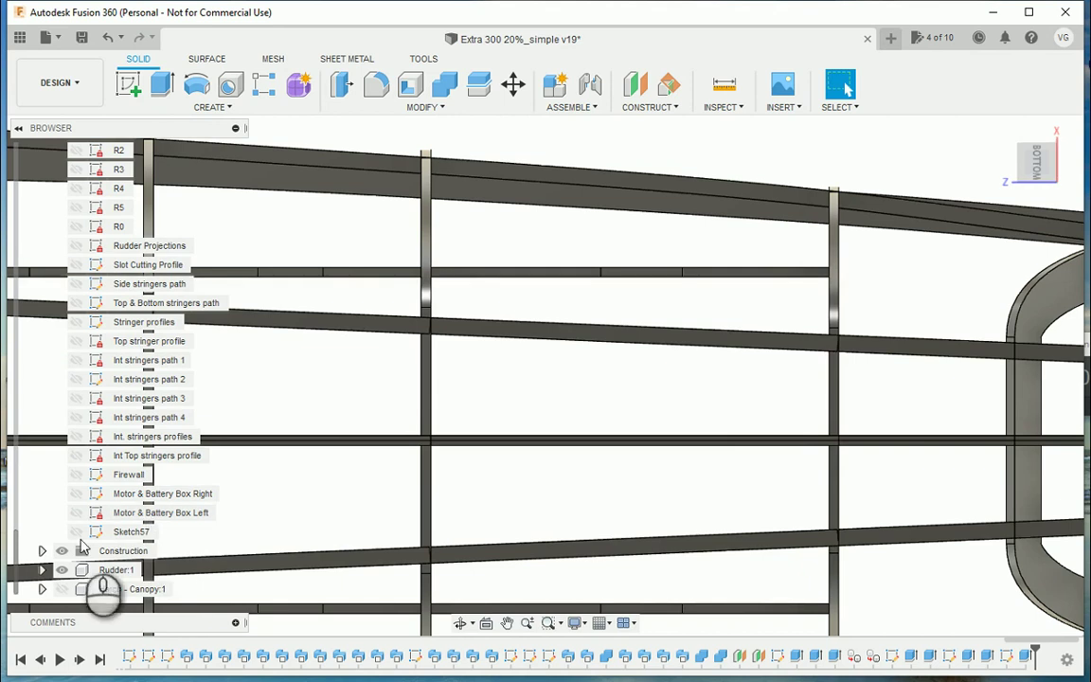
{"action": "left_click", "coordinate": [80, 536]}
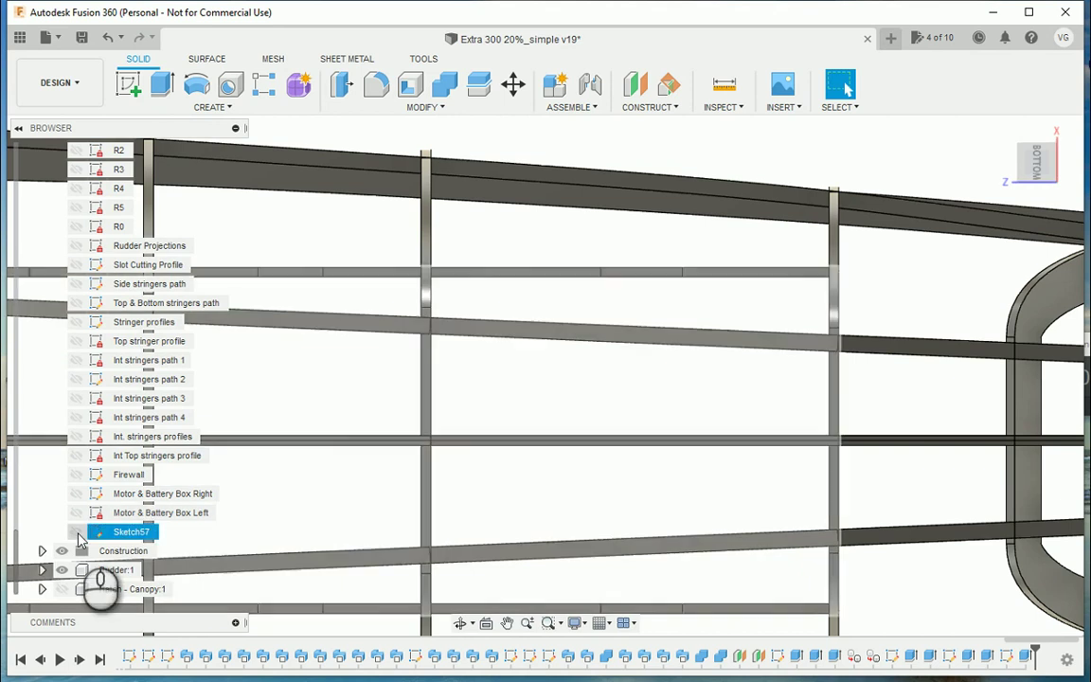
{"action": "left_click", "coordinate": [140, 512]}
{"action": "double_click", "coordinate": [140, 512]}
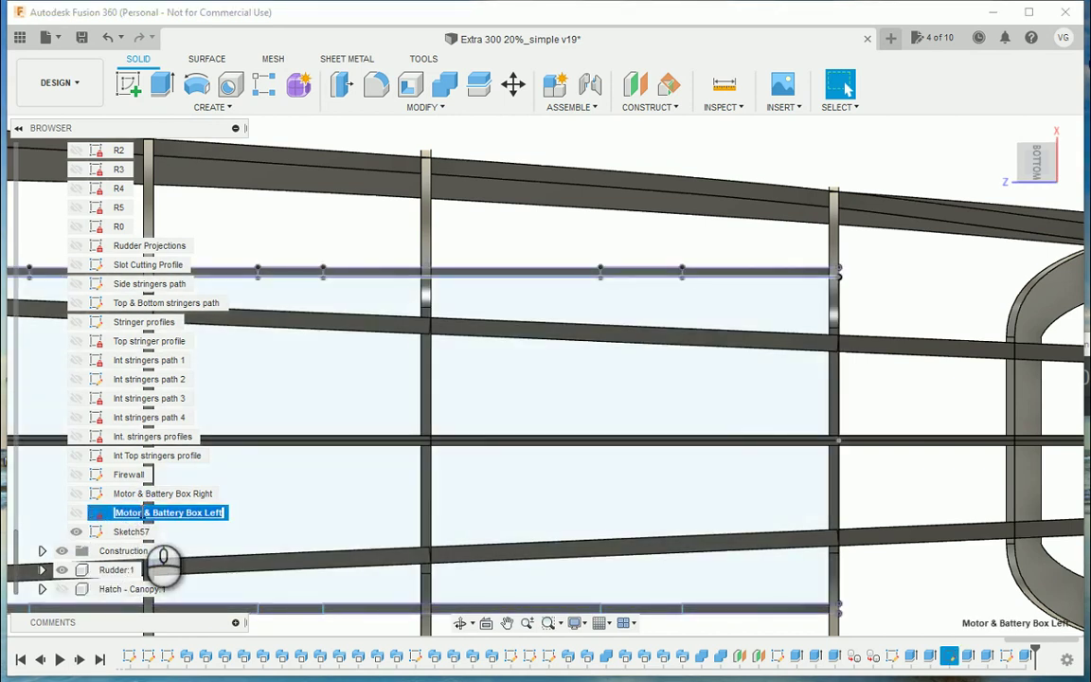
{"action": "left_click", "coordinate": [133, 533]}
{"action": "double_click", "coordinate": [133, 532]}
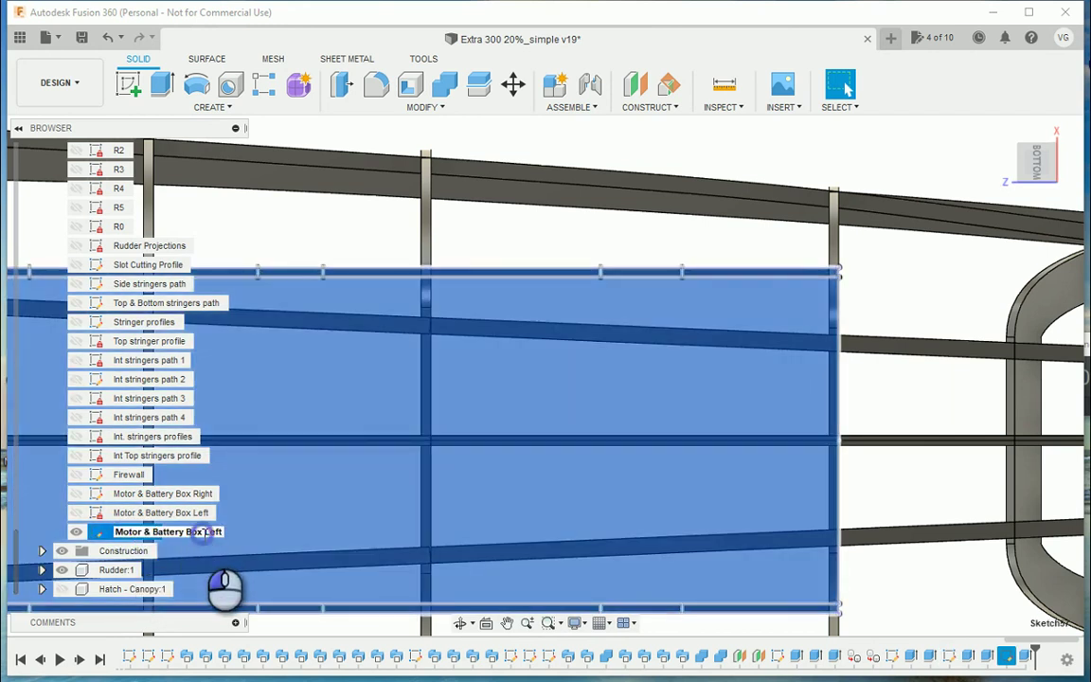
{"action": "left_click_drag", "start_coordinate": [203, 532], "coordinate": [218, 532]}
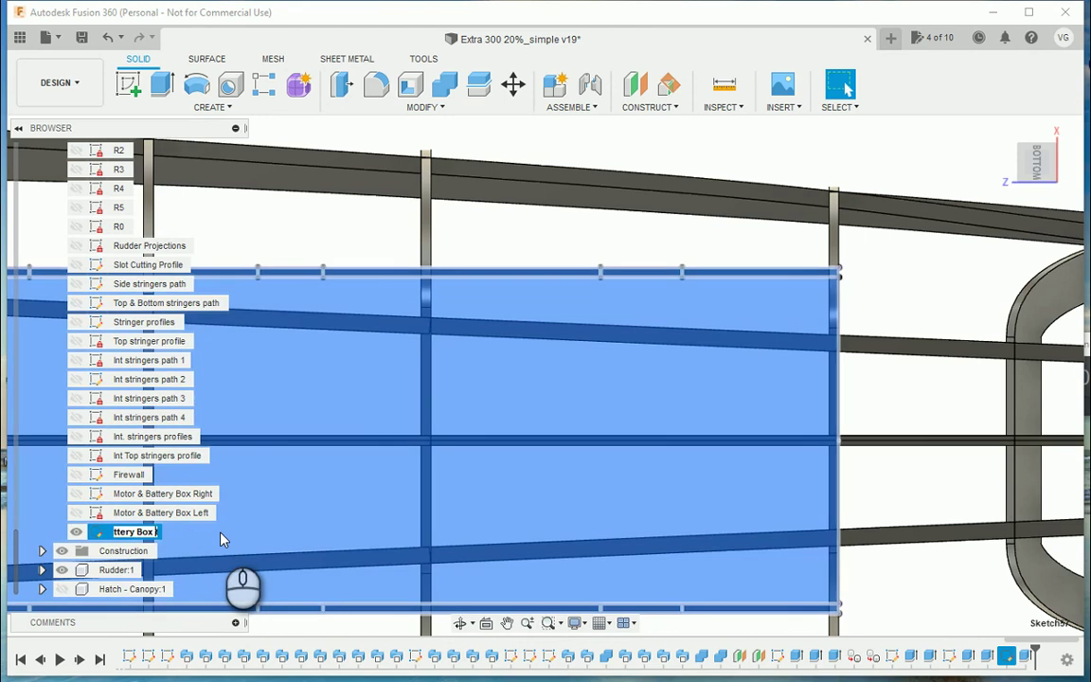
{"action": "type", "text": "Bottom"}
{"action": "key", "text": "Return"}
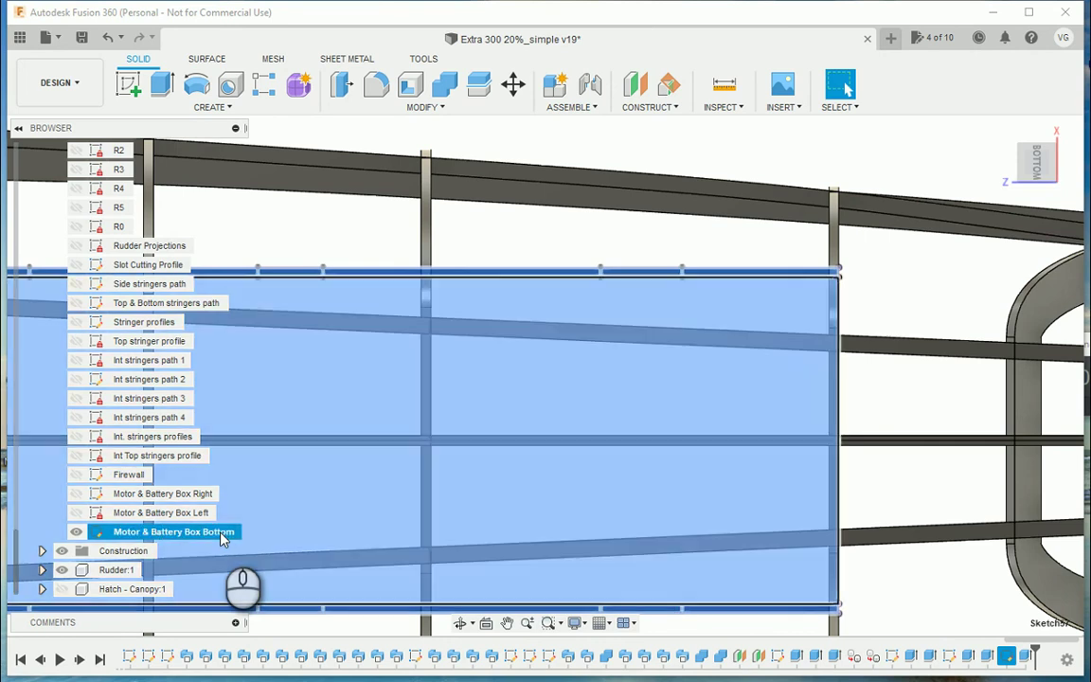
{"action": "scroll", "coordinate": [598, 502], "scroll_direction": "down", "scroll_amount": 2}
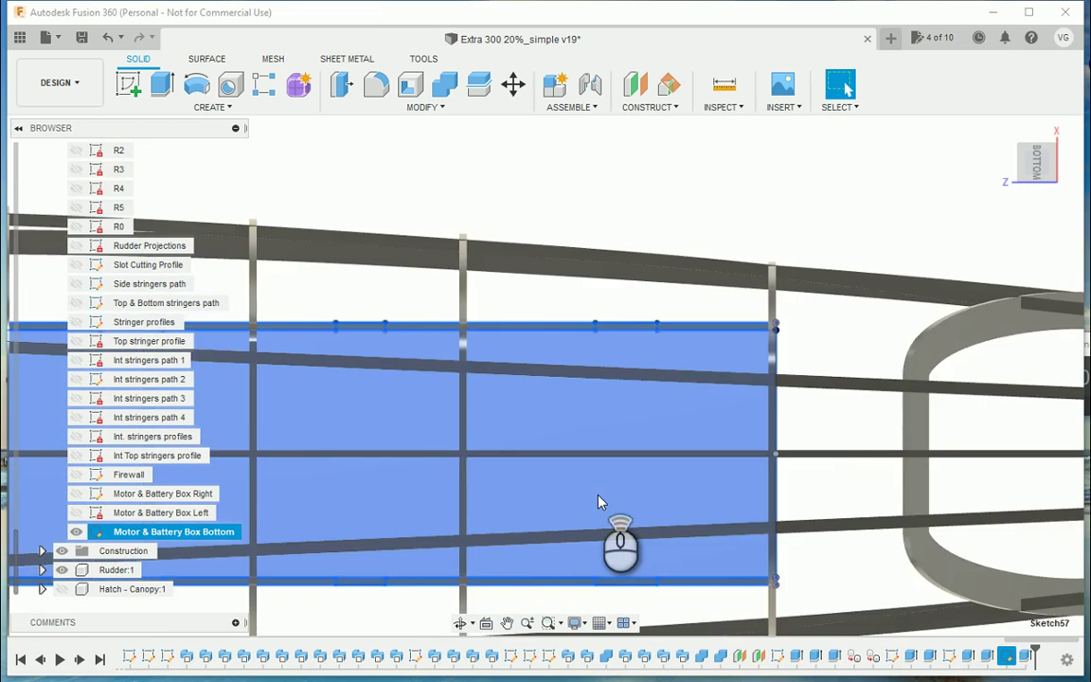
{"action": "scroll", "coordinate": [598, 502], "scroll_direction": "down", "scroll_amount": 1}
{"action": "middle_click_drag", "start_coordinate": [533, 209], "coordinate": [816, 217]}
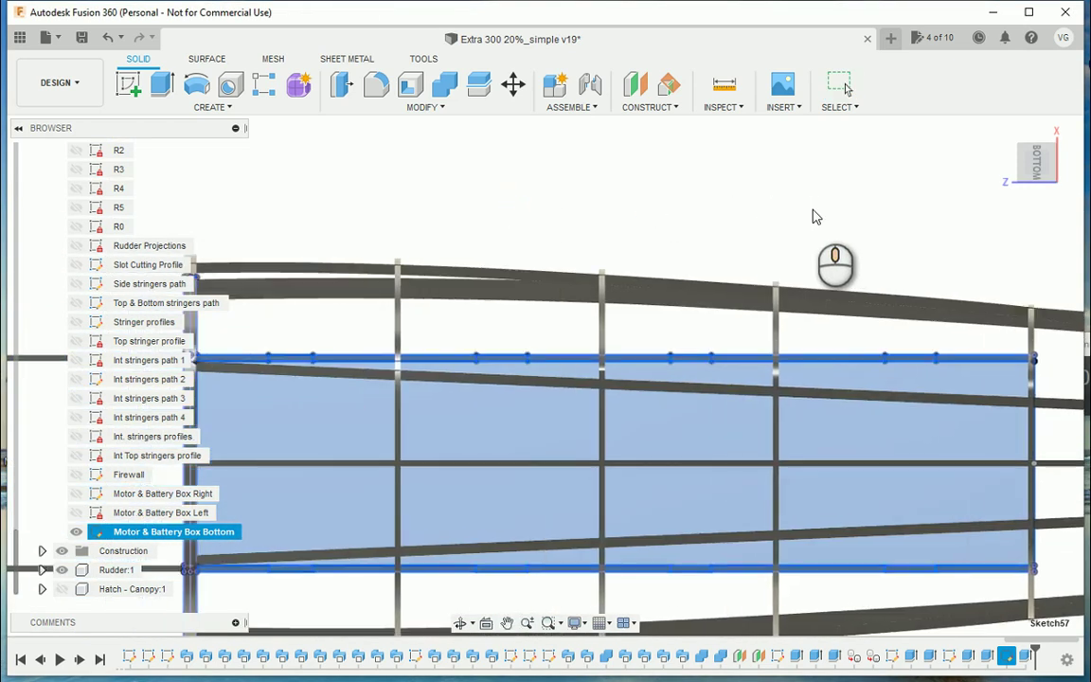